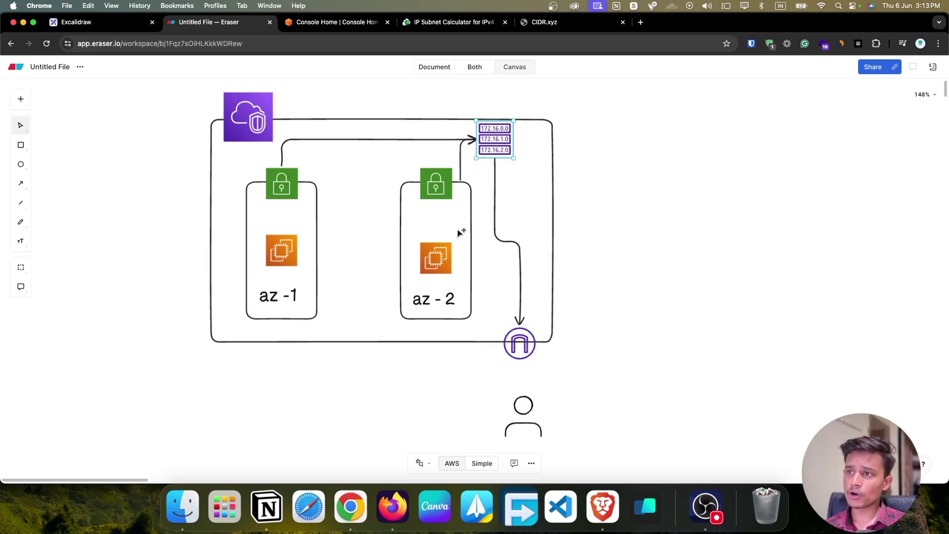
# Adjust the az-2 instance and gateway icons slightly, and move the user icon farther outside the VPC box
pyautogui.moveTo(429, 258); pyautogui.dragTo(430, 255)
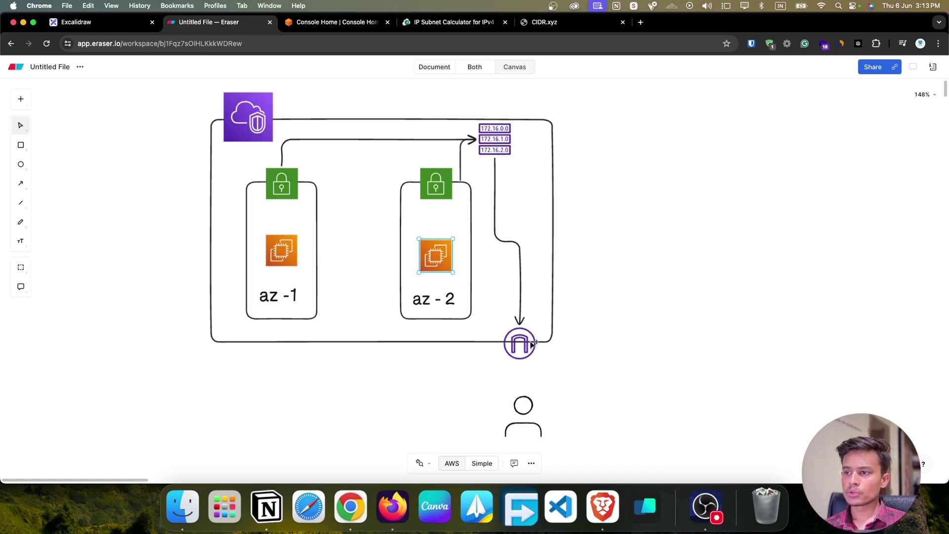
pyautogui.moveTo(532, 344); pyautogui.dragTo(532, 343)
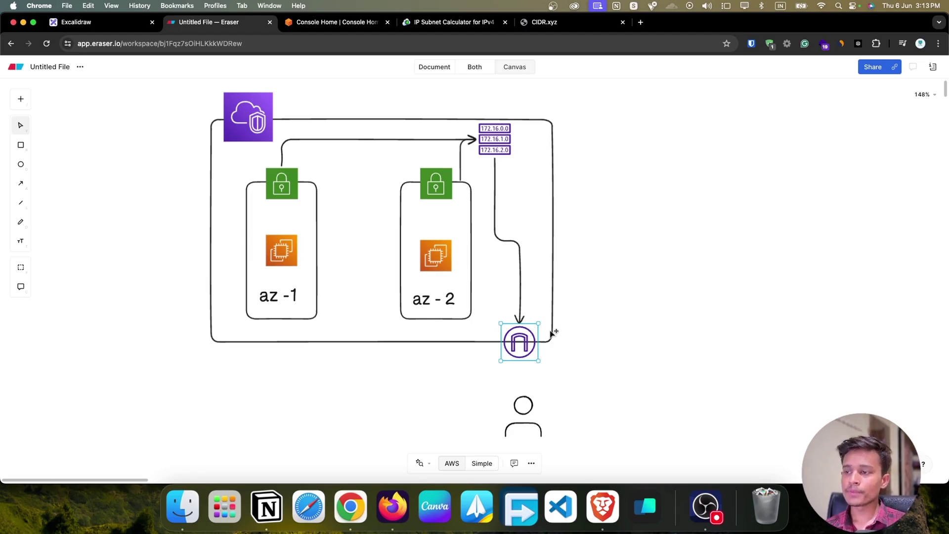
pyautogui.click(611, 350)
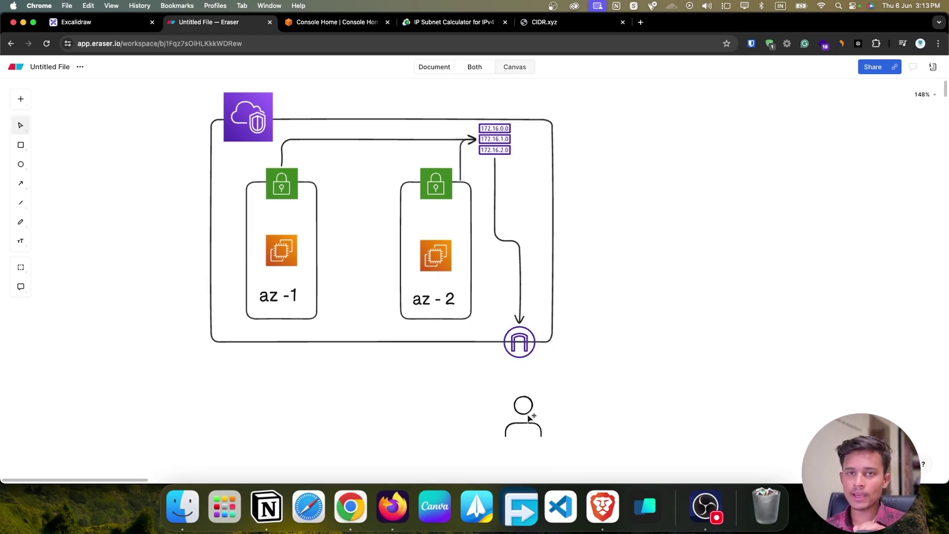
pyautogui.moveTo(530, 418); pyautogui.dragTo(661, 429)
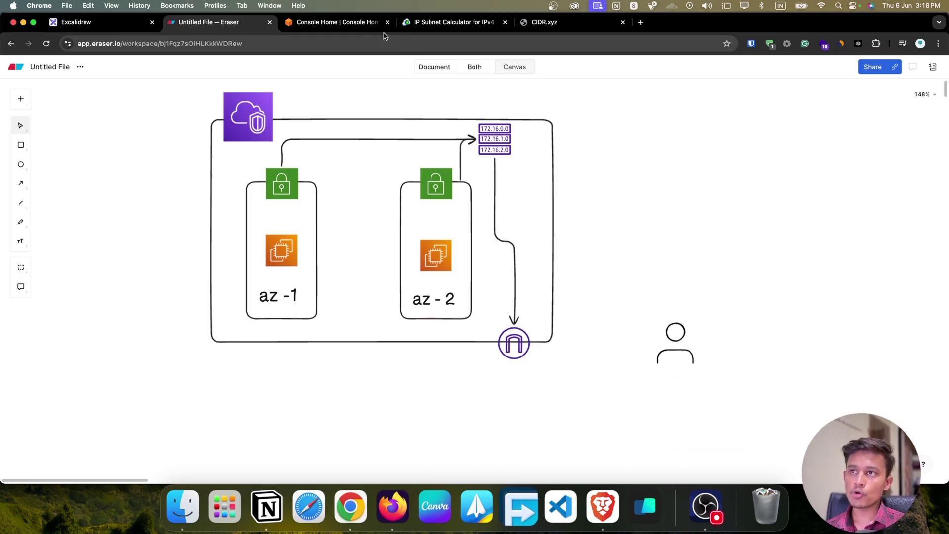
# Switch to the AWS console and view the list of available regions
pyautogui.click(341, 22)
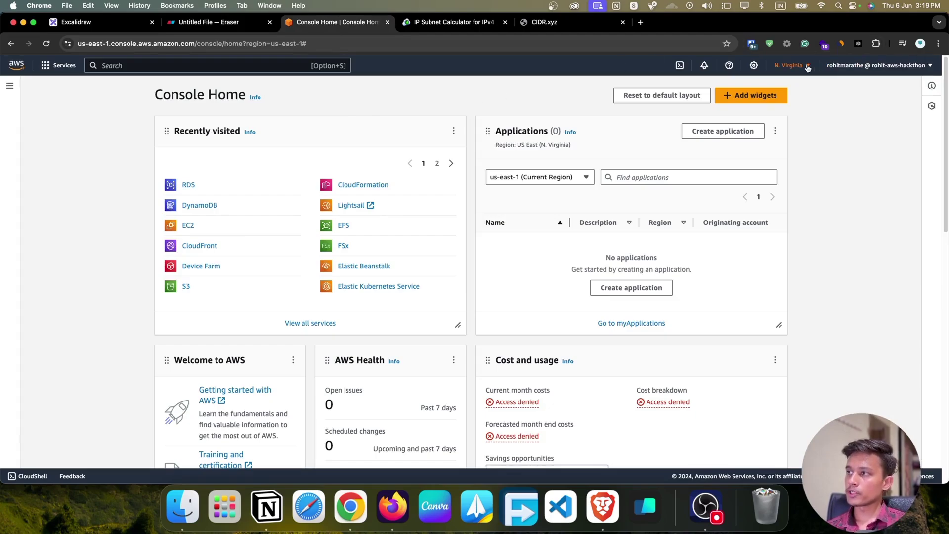
pyautogui.click(790, 65)
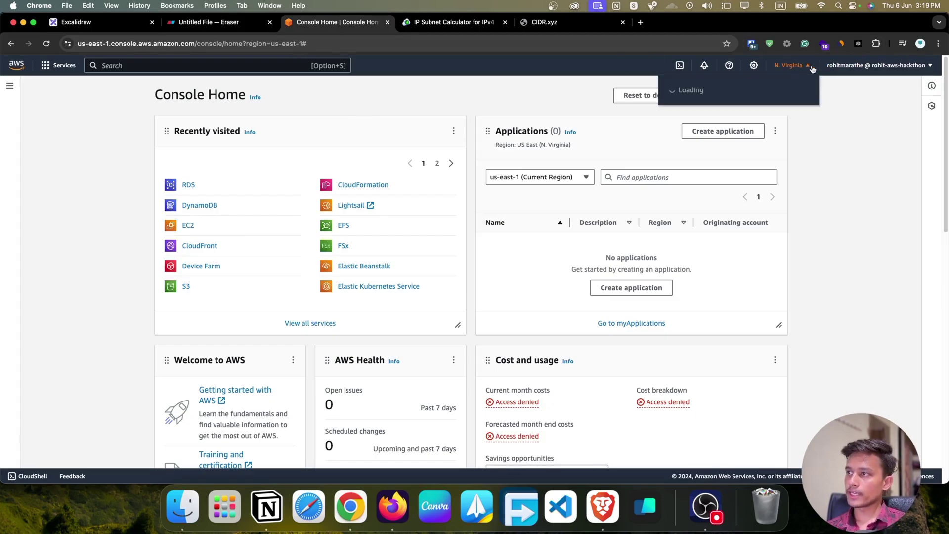
pyautogui.click(886, 155)
pyautogui.click(799, 66)
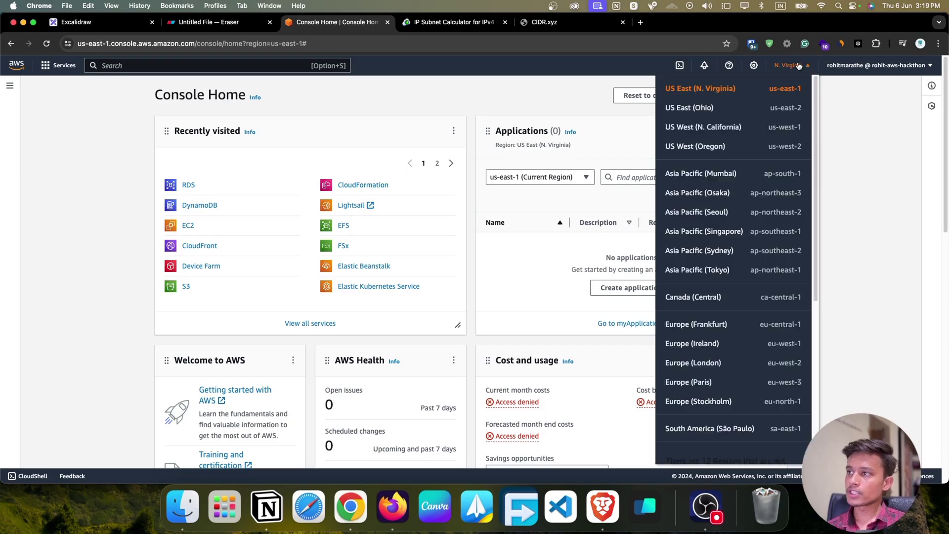
pyautogui.click(858, 121)
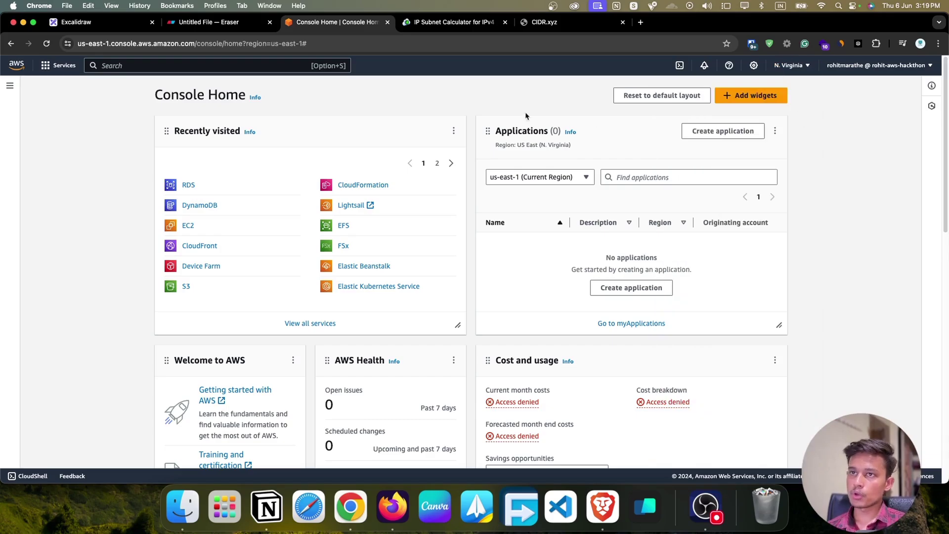
# Search for the VPC service, open it, and show the list of your VPCs
pyautogui.click(232, 69)
pyautogui.write('vpc')
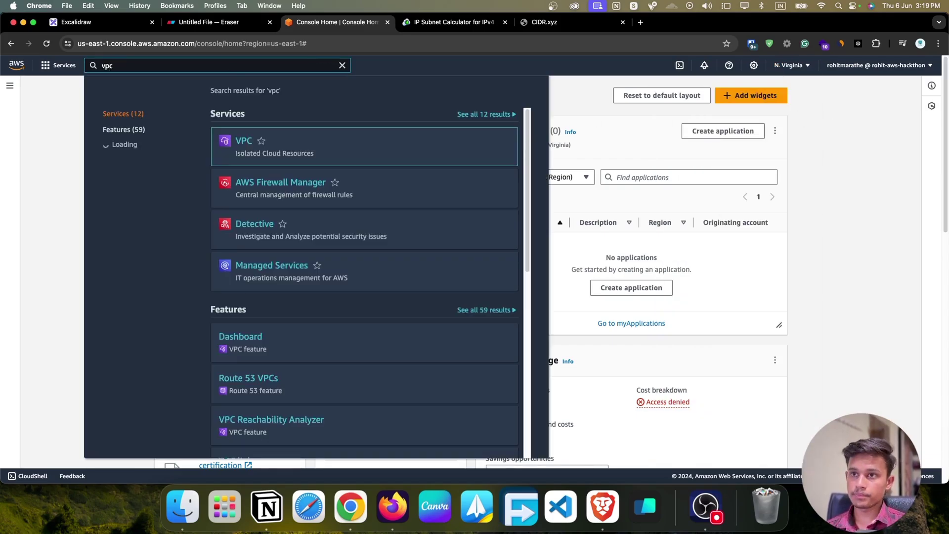
pyautogui.click(244, 140)
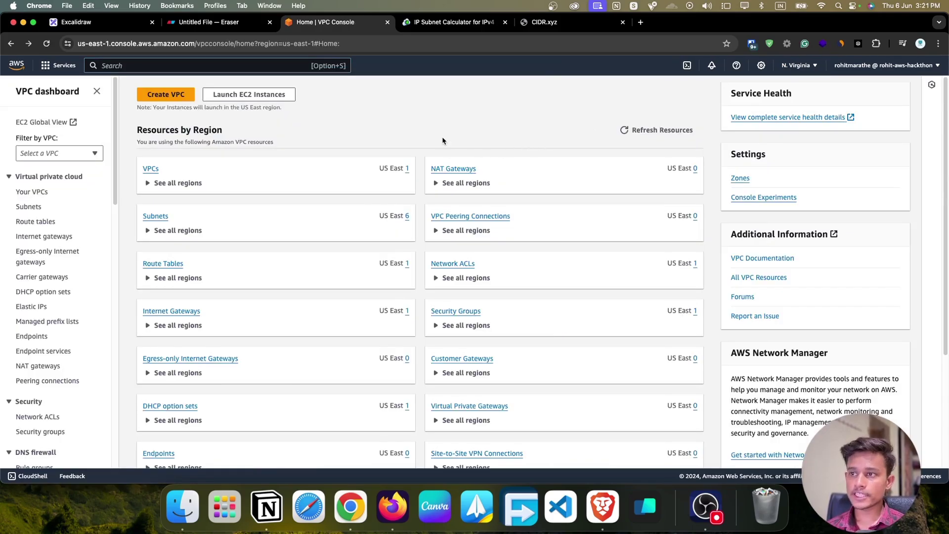
pyautogui.click(21, 191)
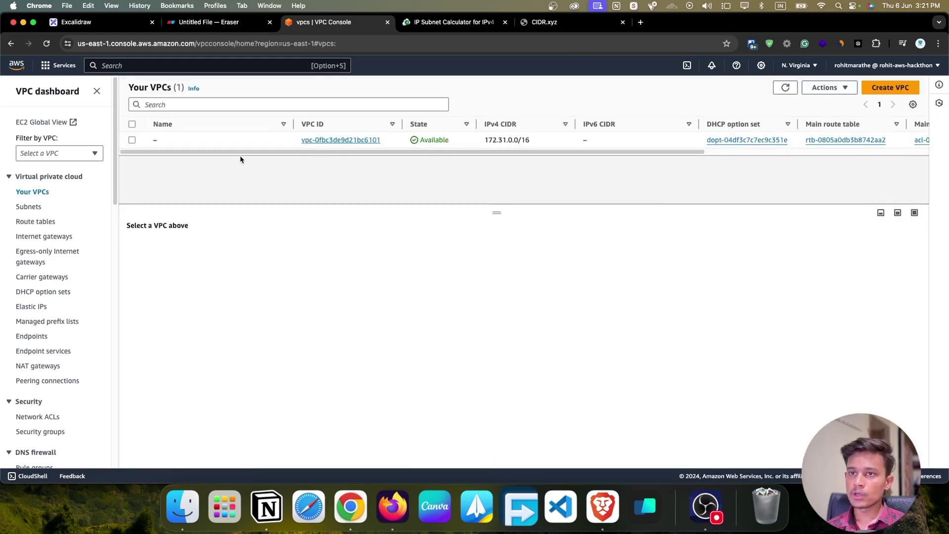
pyautogui.moveTo(242, 153)
pyautogui.mouseDown()
pyautogui.moveTo(556, 154)
pyautogui.moveTo(232, 162)
pyautogui.moveTo(580, 162)
pyautogui.moveTo(237, 155)
pyautogui.mouseUp()
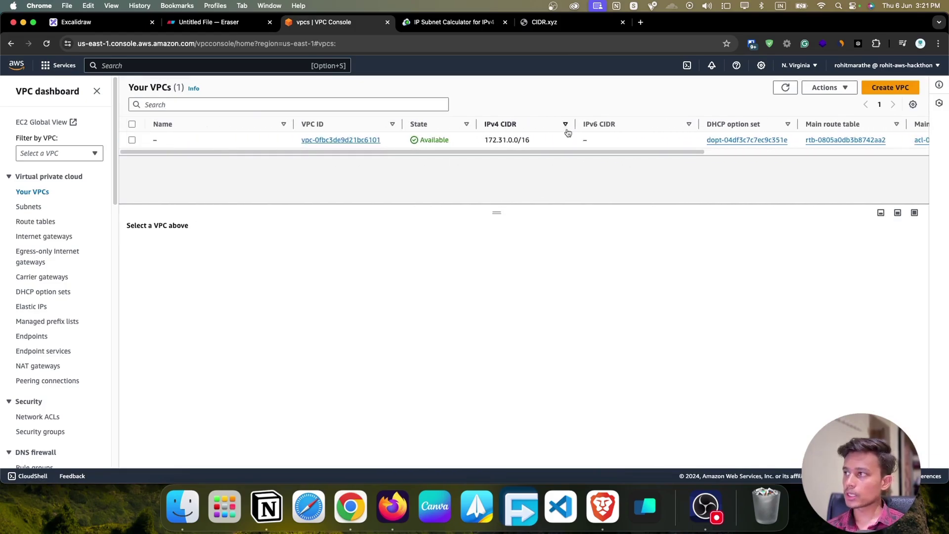
# Start creating a VPC, compare both resource options, keep VPC only, and set the name tag to My-Custom-VPC
pyautogui.click(905, 89)
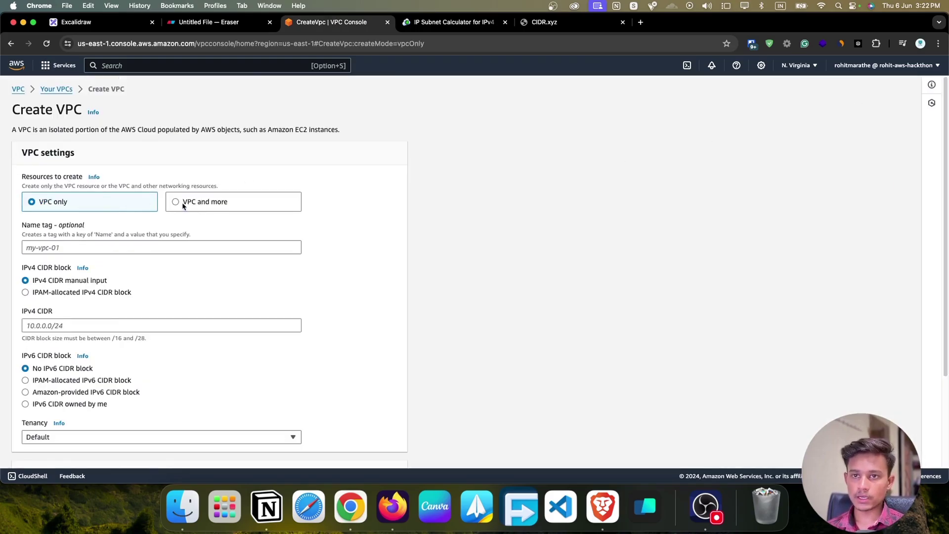
pyautogui.click(211, 207)
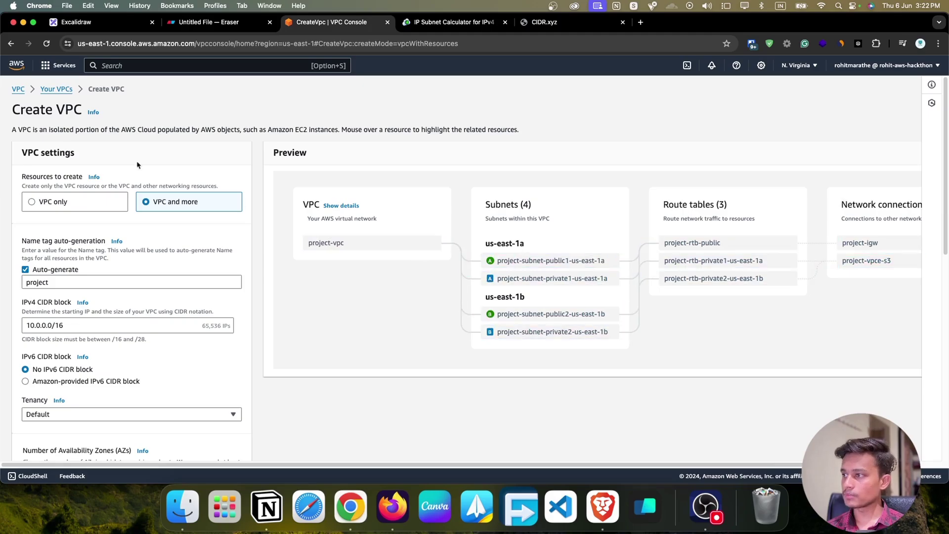
pyautogui.click(96, 202)
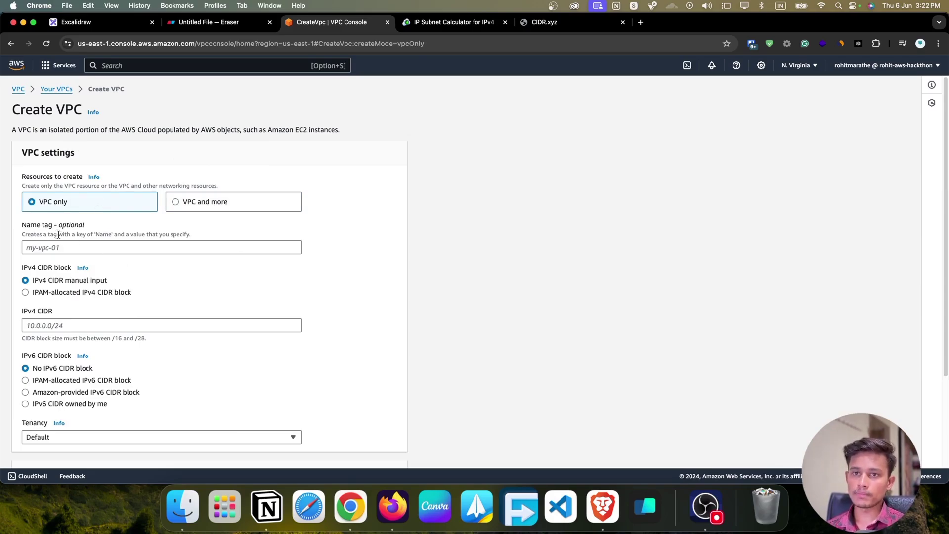
pyautogui.click(74, 246)
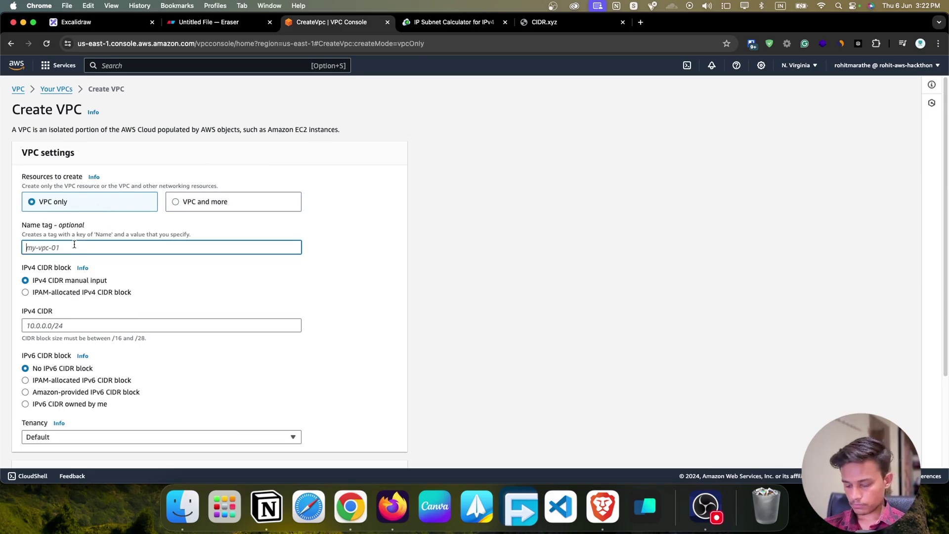
pyautogui.write('My-Cus')
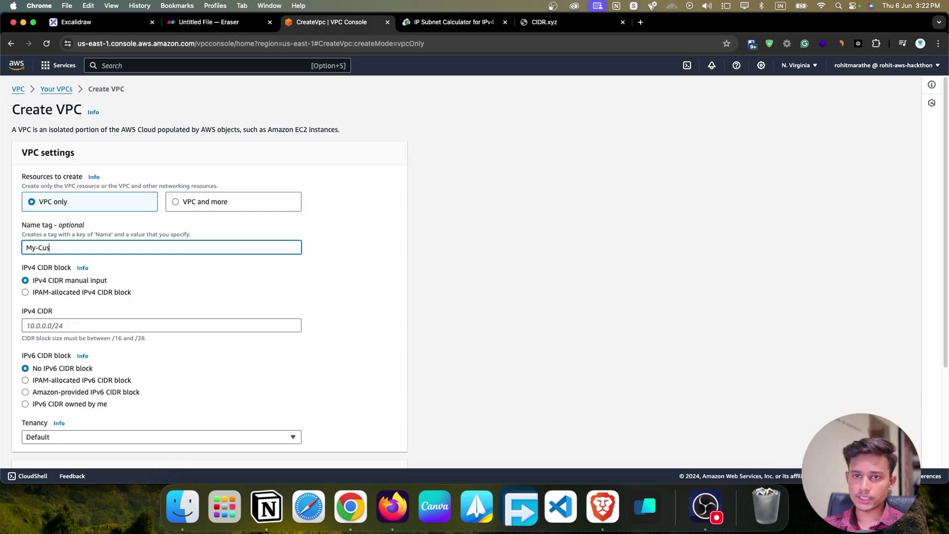
pyautogui.write('tom-VPC')
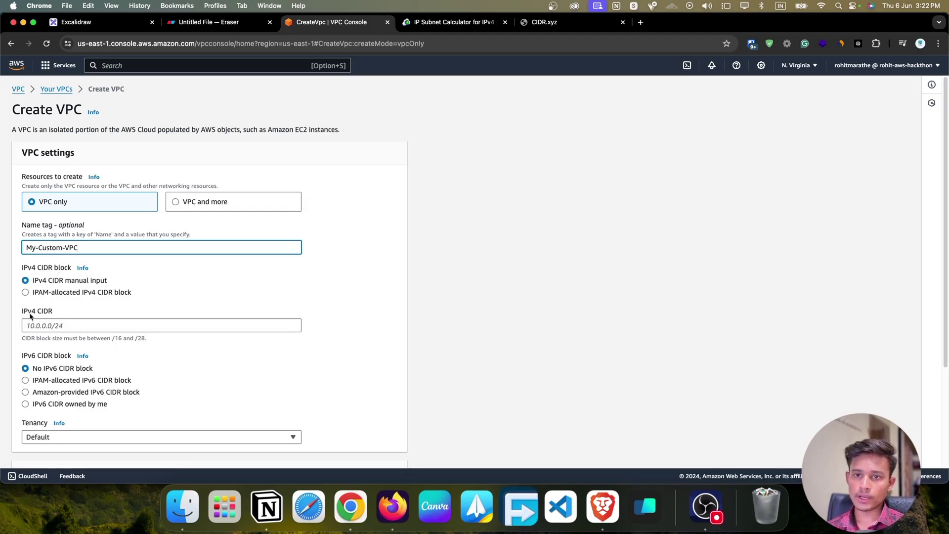
pyautogui.scroll(-3, 34, 303)
pyautogui.click(22, 242)
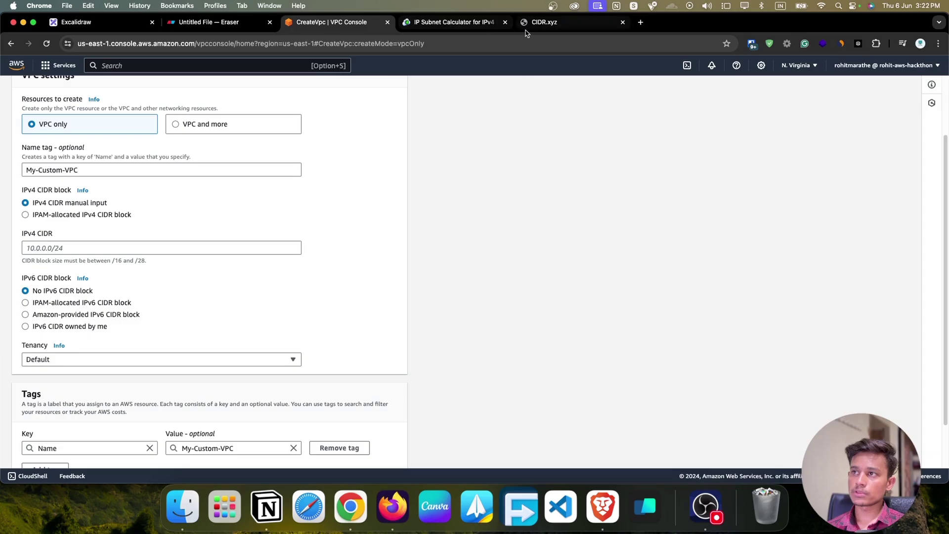
# Switch to CIDR.xyz and set the address range to 170.0.0.0/16
pyautogui.click(563, 23)
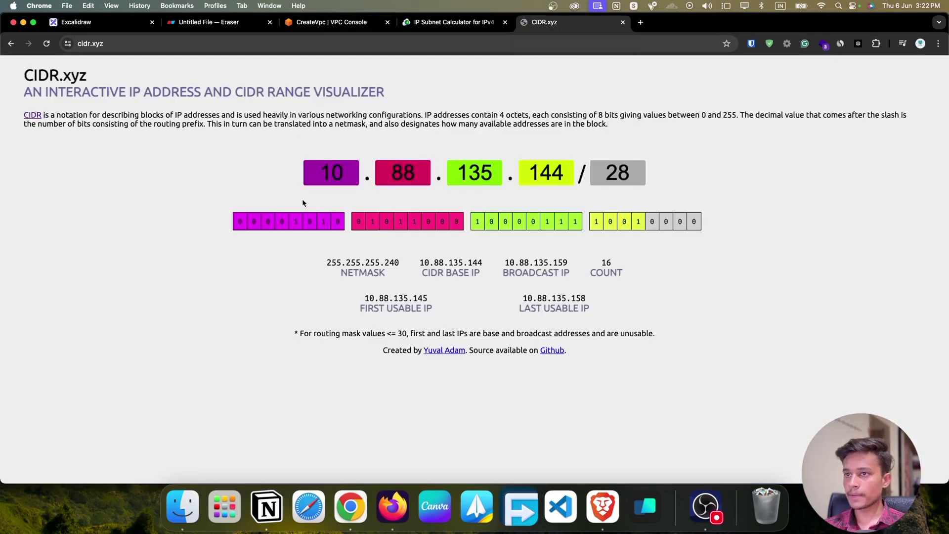
pyautogui.click(310, 164)
pyautogui.write('170')
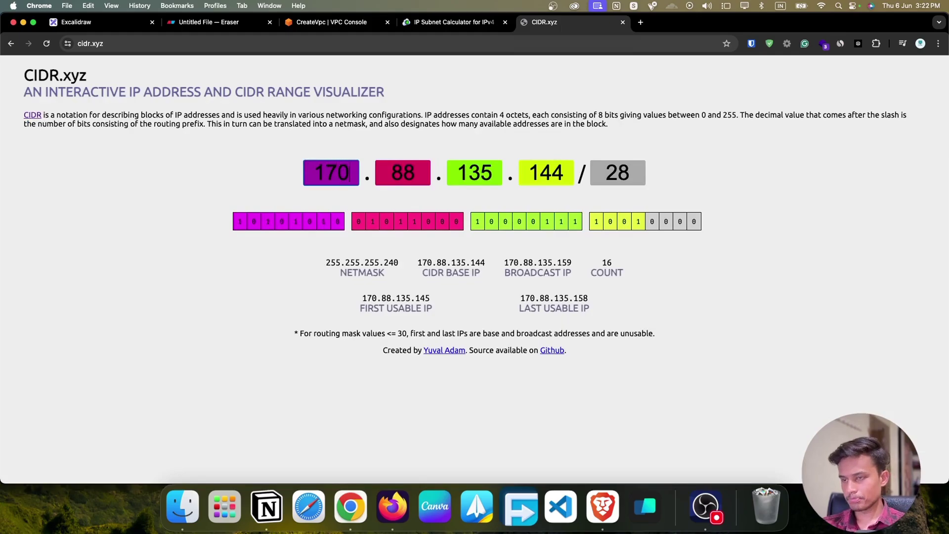
pyautogui.press('Tab')
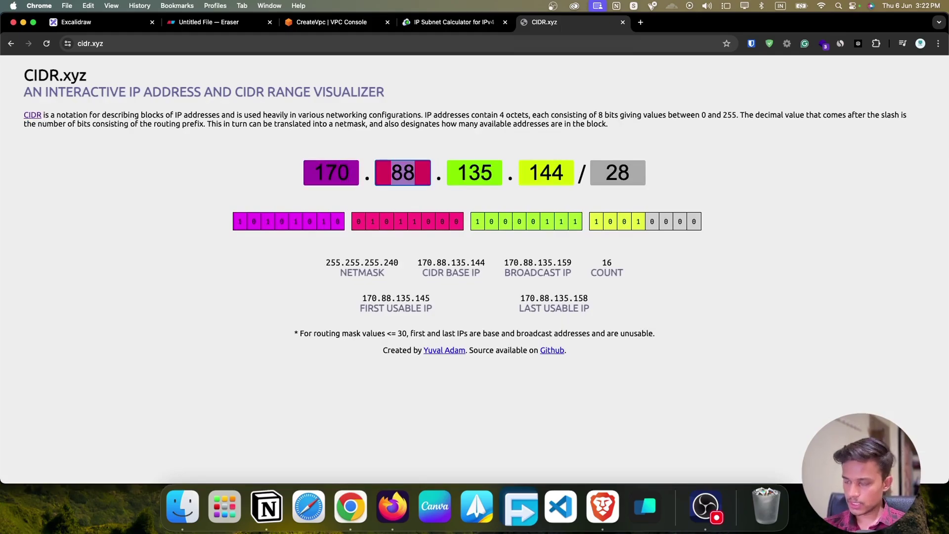
pyautogui.press('Tab')
pyautogui.write('0')
pyautogui.hotkey('shift', 'Tab')
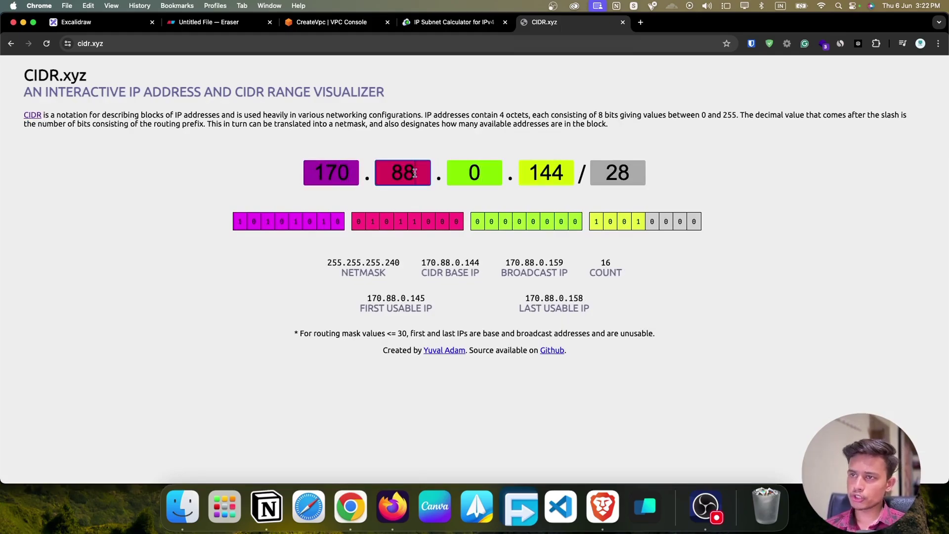
pyautogui.write('0')
pyautogui.press('Tab')
pyautogui.press('Tab')
pyautogui.write('0')
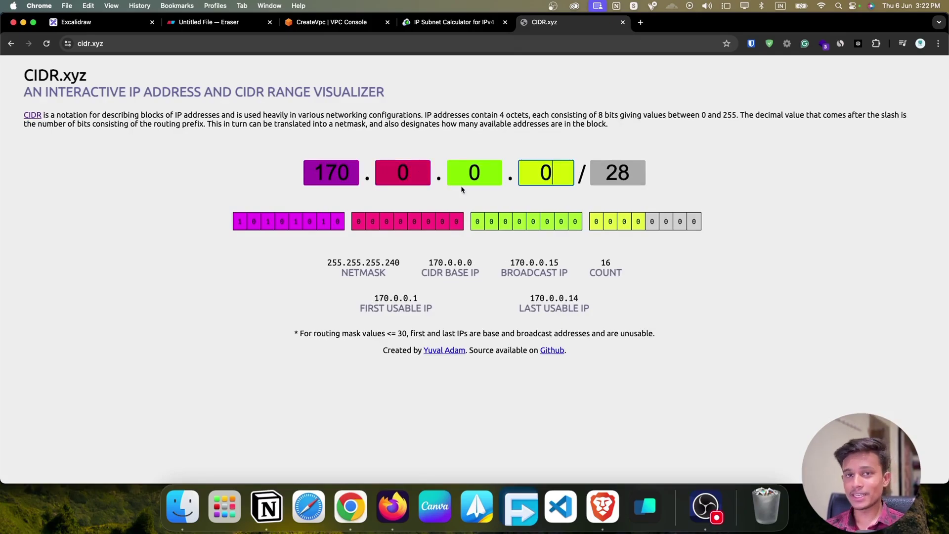
pyautogui.press('Tab')
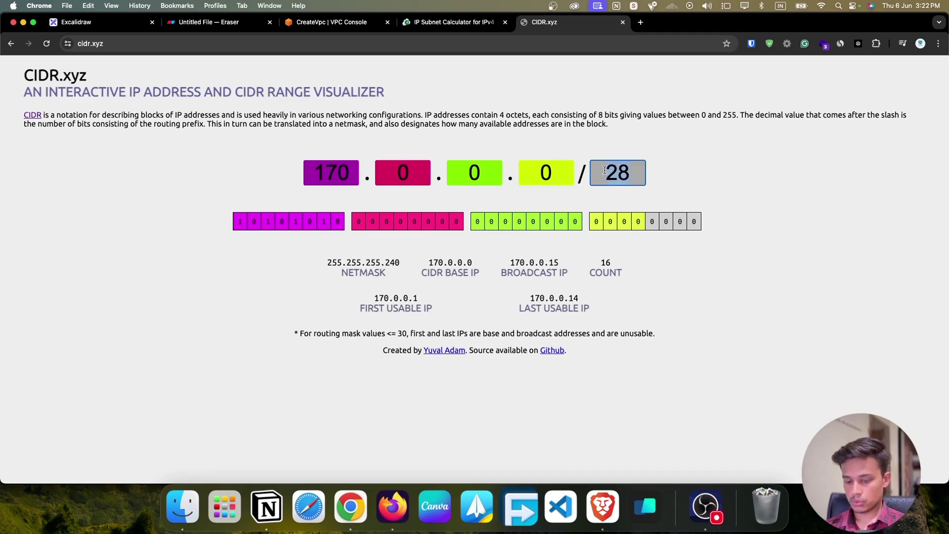
pyautogui.write('16')
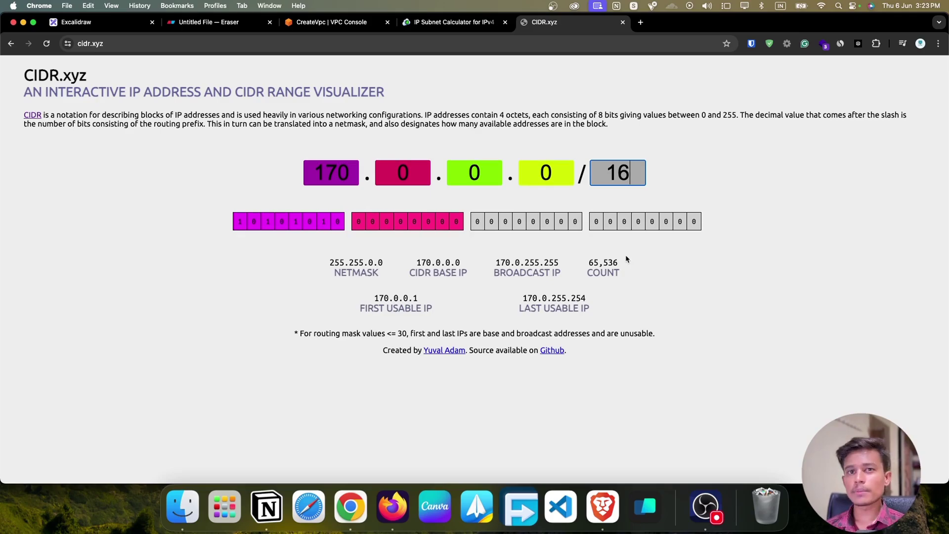
# Try prefix lengths 15 and 14 for the range, and set the prefix back to 16
pyautogui.press('BackSpace')
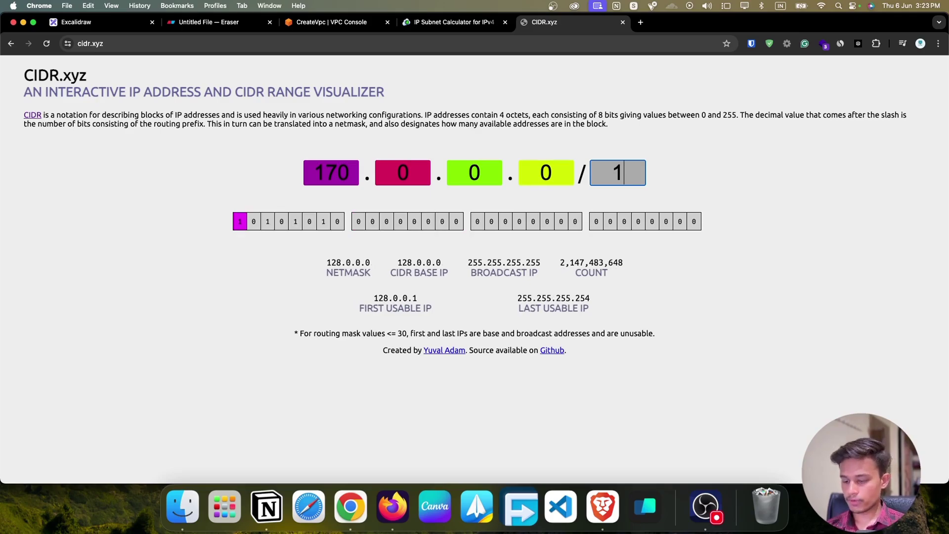
pyautogui.write('5')
pyautogui.press('BackSpace')
pyautogui.write('4')
pyautogui.press('BackSpace')
pyautogui.press('BackSpace')
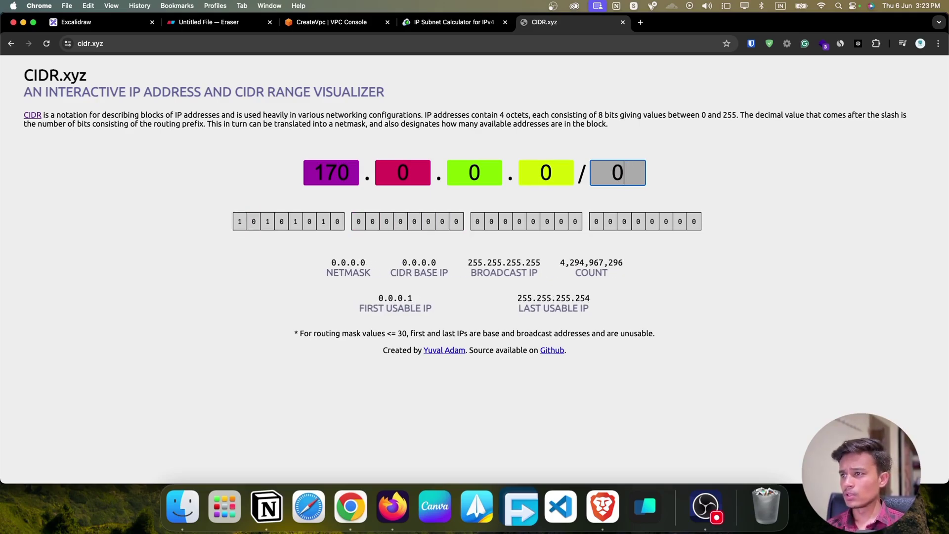
pyautogui.write('16')
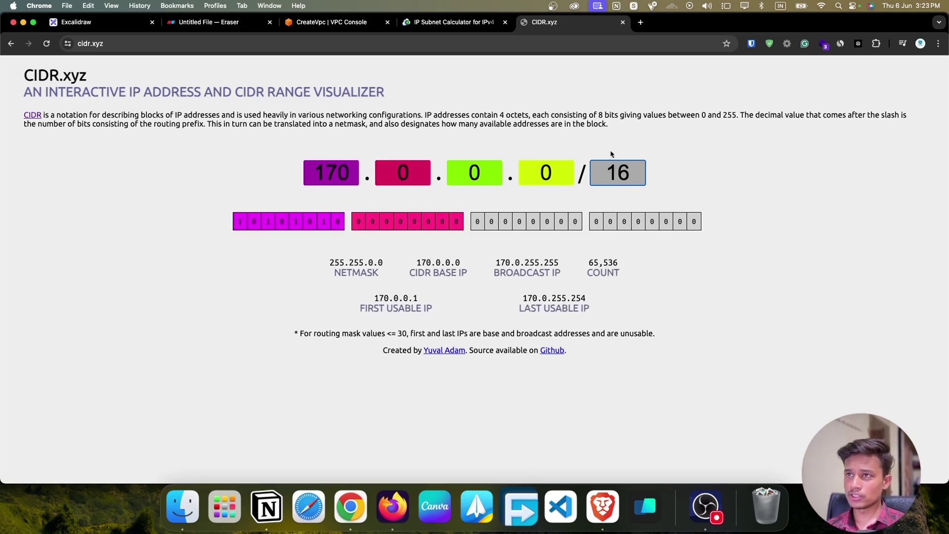
# Switch to the Create VPC form in the AWS console and set the IPv4 CIDR to 170.0.0.0/16, checking it against CIDR.xyz
pyautogui.click(349, 28)
pyautogui.click(531, 24)
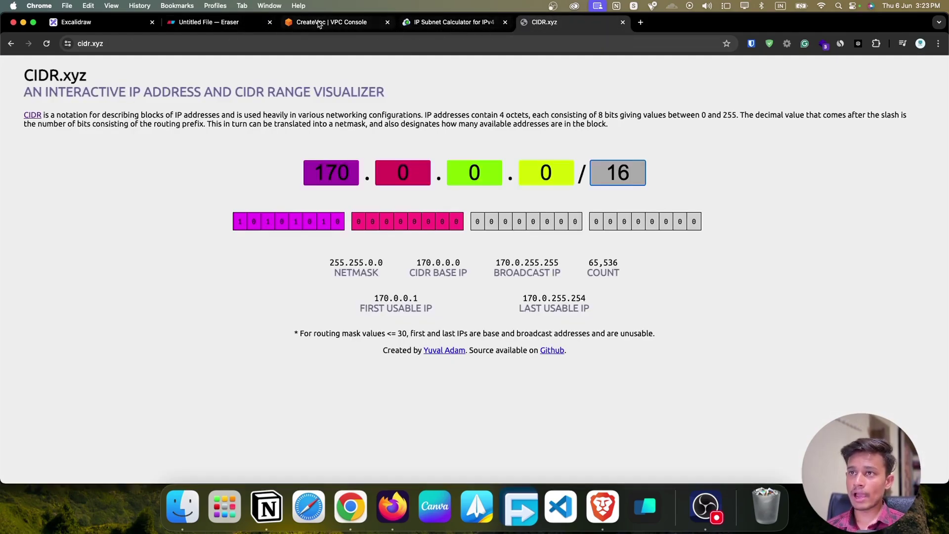
pyautogui.click(319, 23)
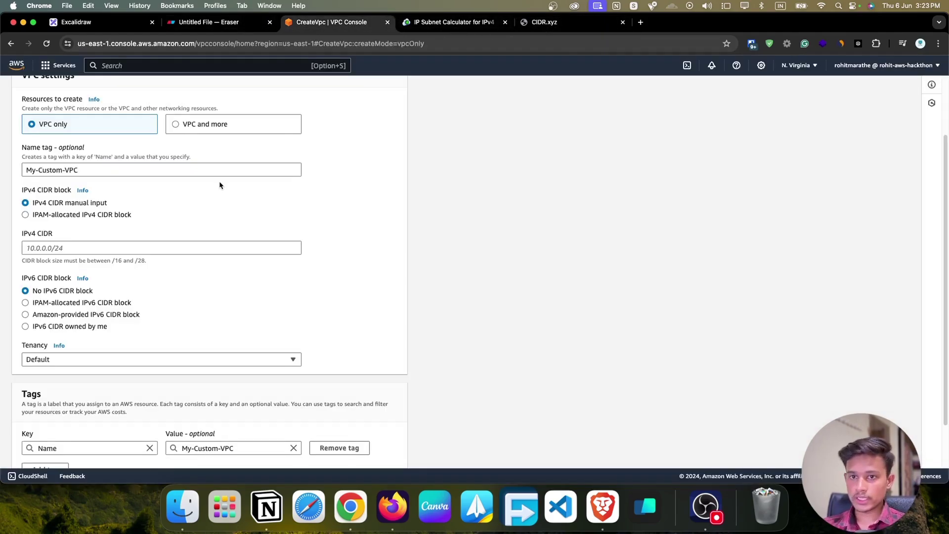
pyautogui.click(206, 251)
pyautogui.write('10')
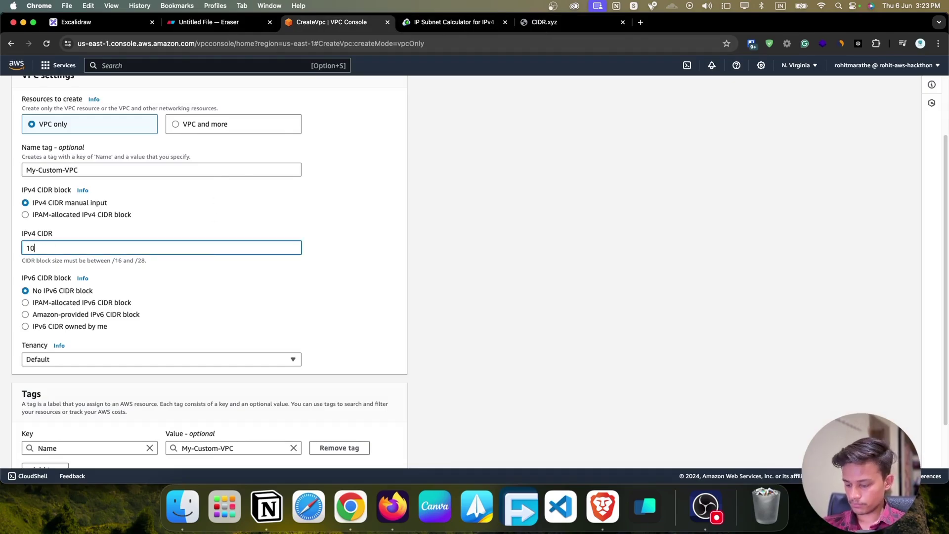
pyautogui.write('.0.')
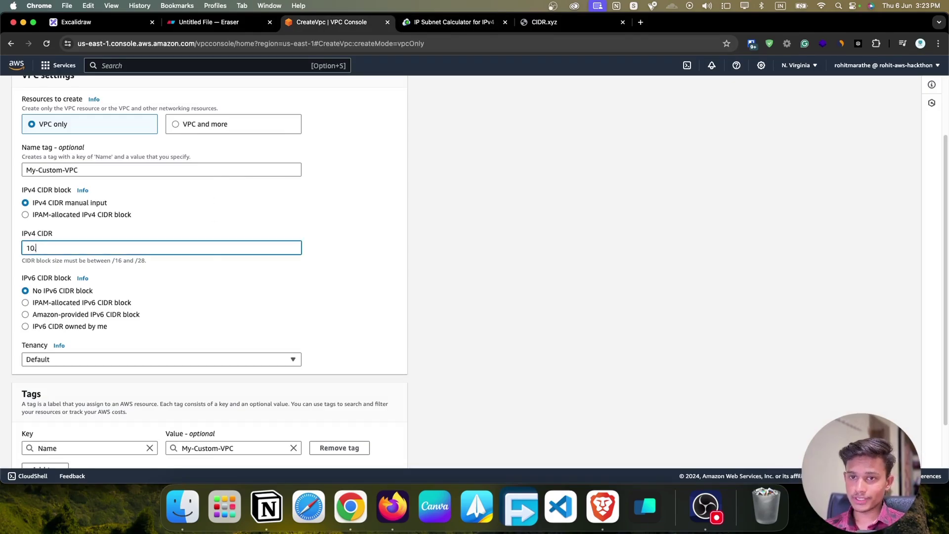
pyautogui.press('BackSpace')
pyautogui.click(535, 25)
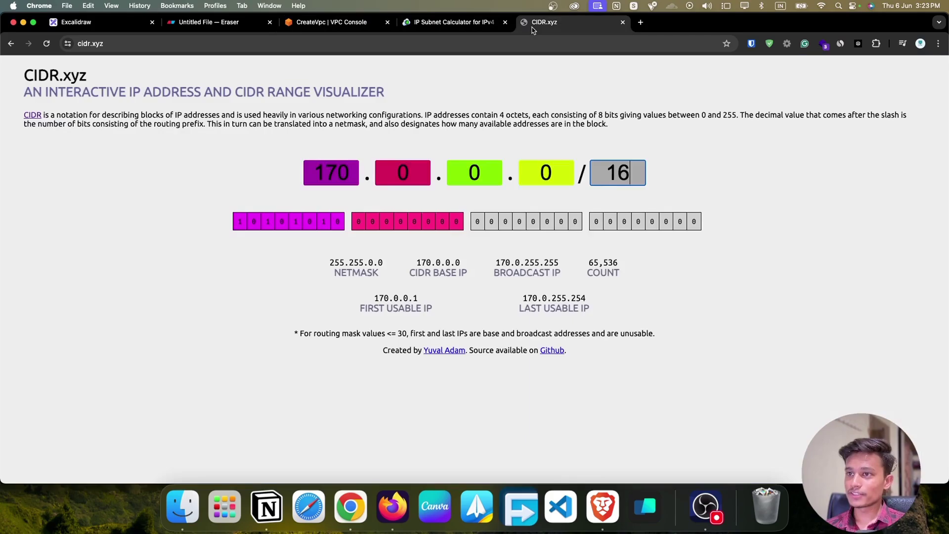
pyautogui.click(359, 25)
pyautogui.write('700')
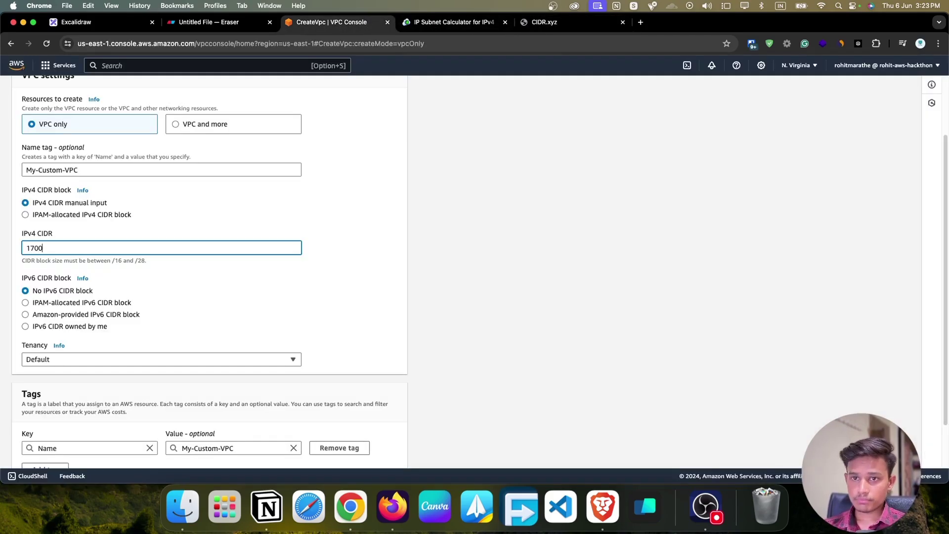
pyautogui.press('BackSpace')
pyautogui.write('.')
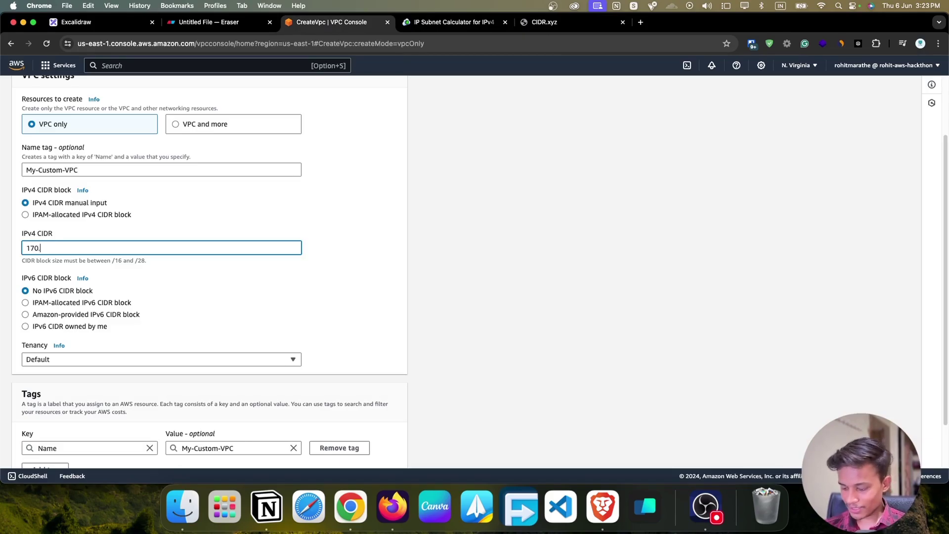
pyautogui.write('0.0.0/')
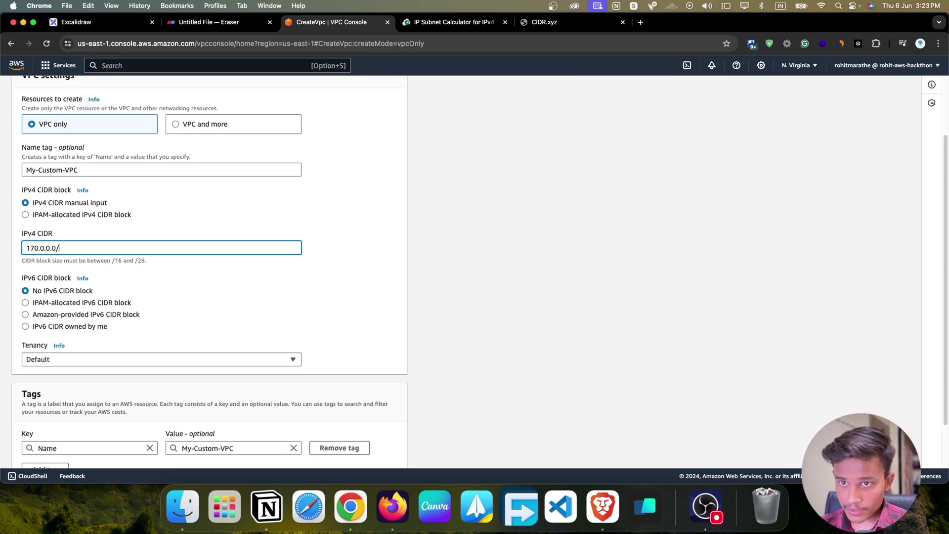
pyautogui.click(556, 23)
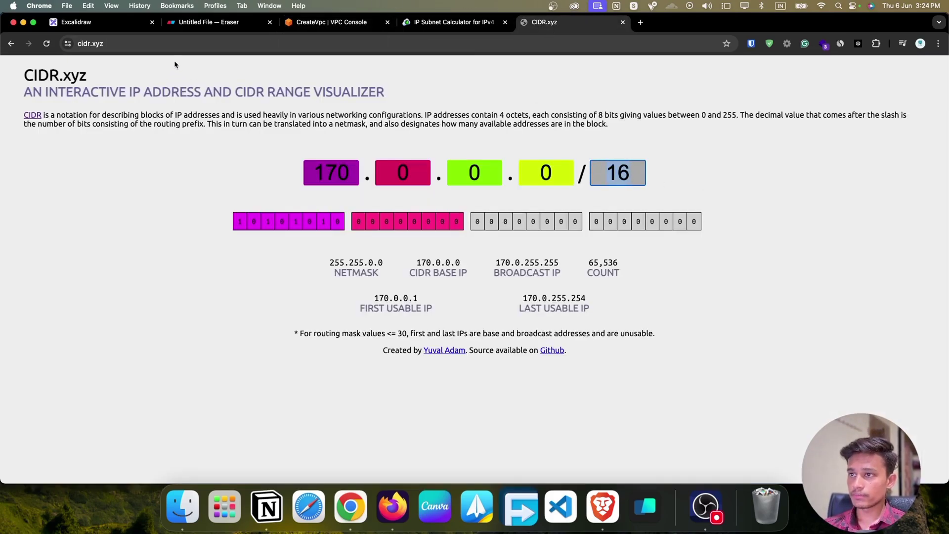
pyautogui.click(297, 26)
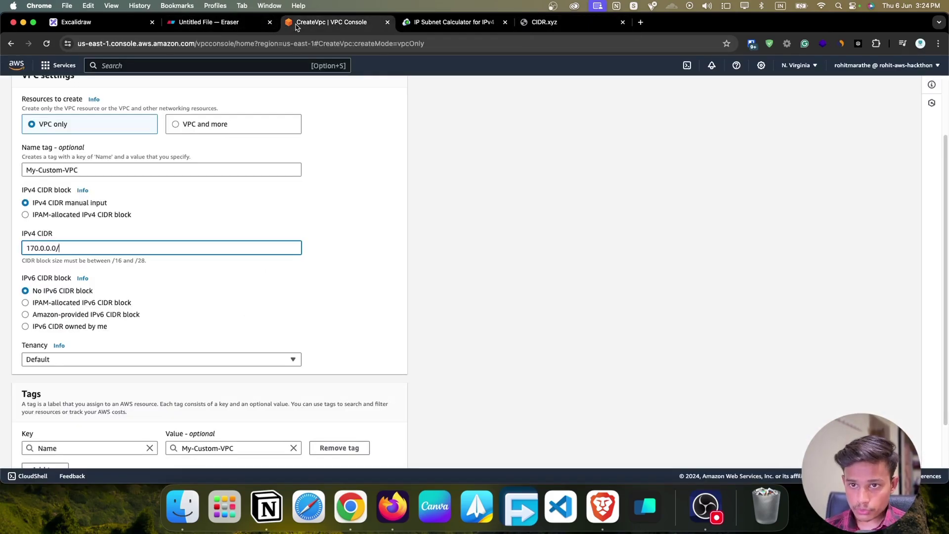
pyautogui.write('16')
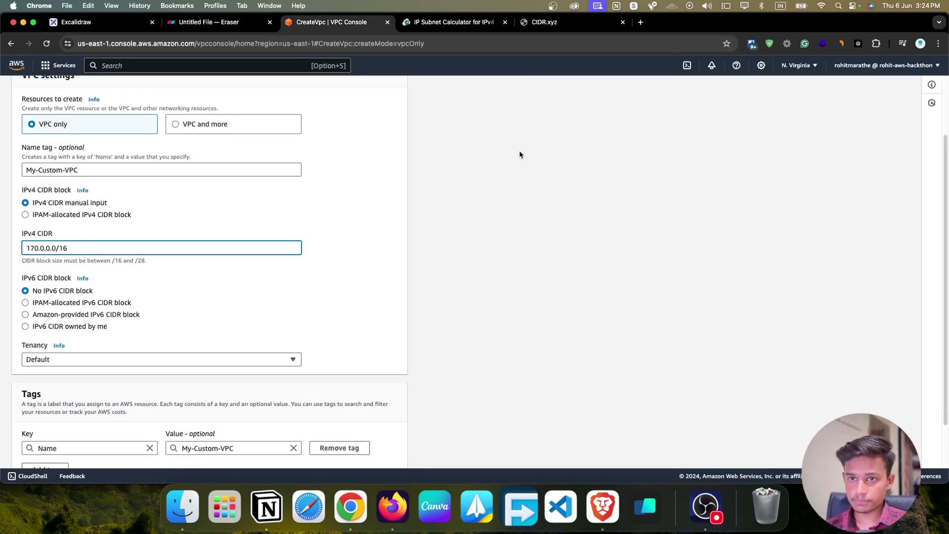
pyautogui.click(459, 214)
# Review the IPv4 CIDR entry and its allowed block size, and compare it with the address count in CIDR.xyz
pyautogui.moveTo(24, 235); pyautogui.dragTo(97, 235)
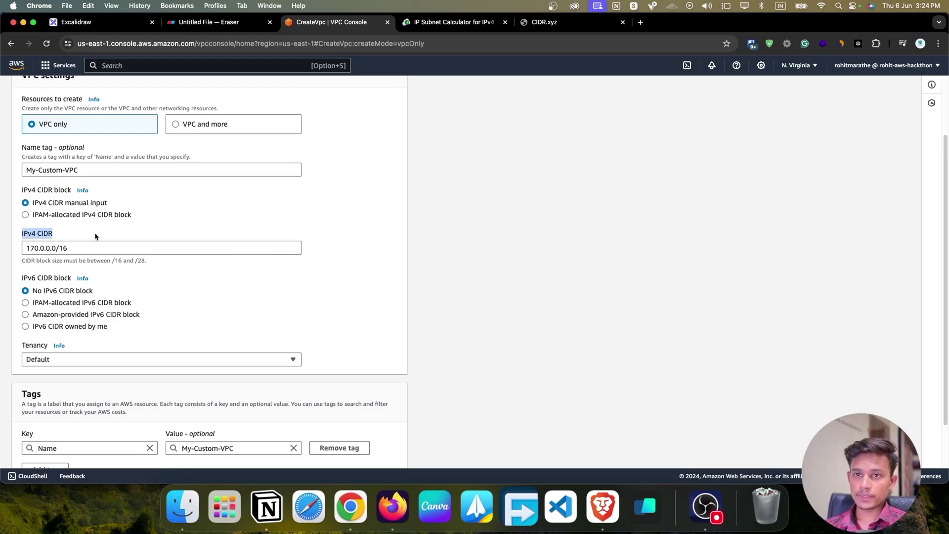
pyautogui.click(92, 247)
pyautogui.scroll(-2, 239, 244)
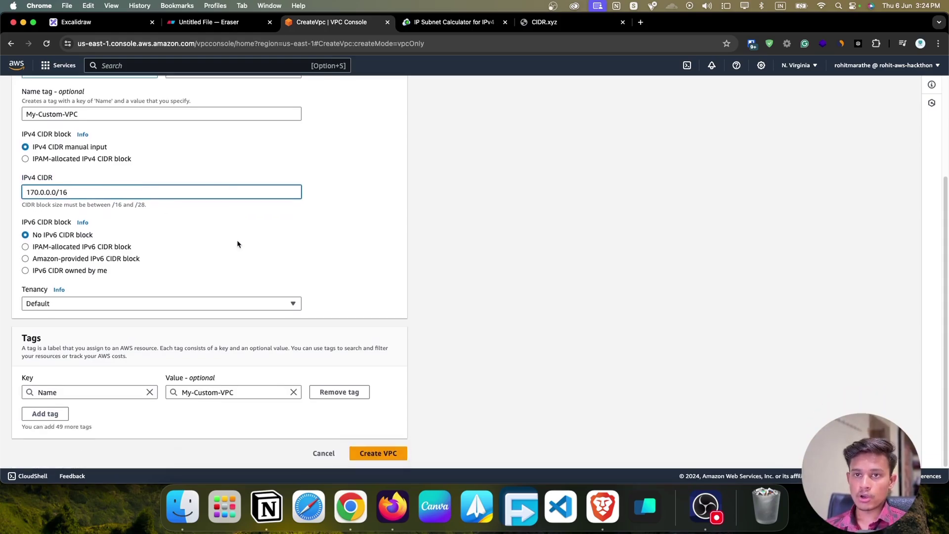
pyautogui.moveTo(21, 204); pyautogui.dragTo(147, 205)
pyautogui.click(111, 214)
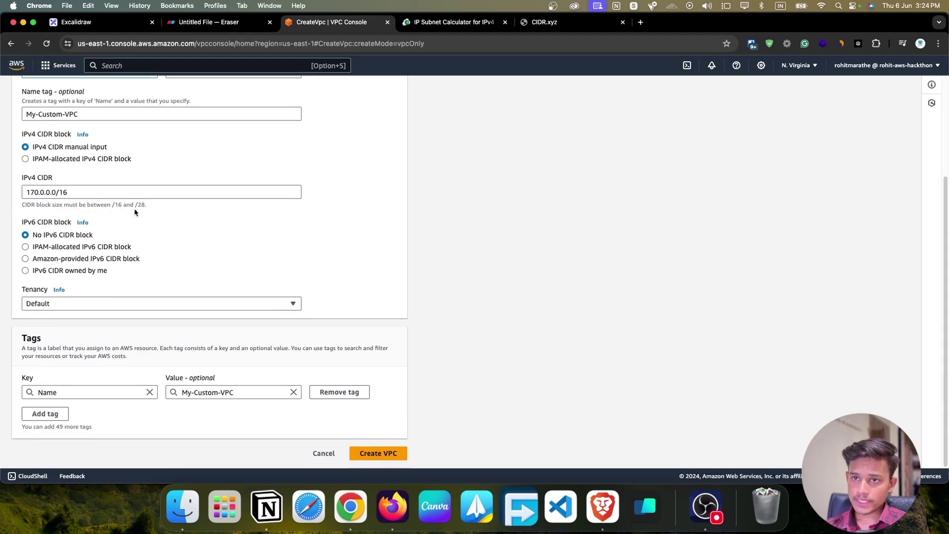
pyautogui.scroll(5, 346, 133)
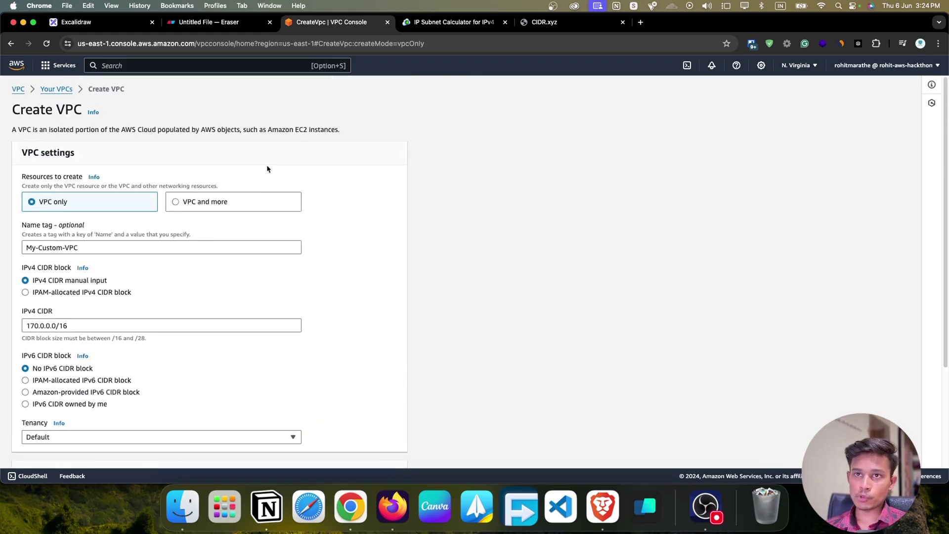
pyautogui.scroll(-5, 267, 169)
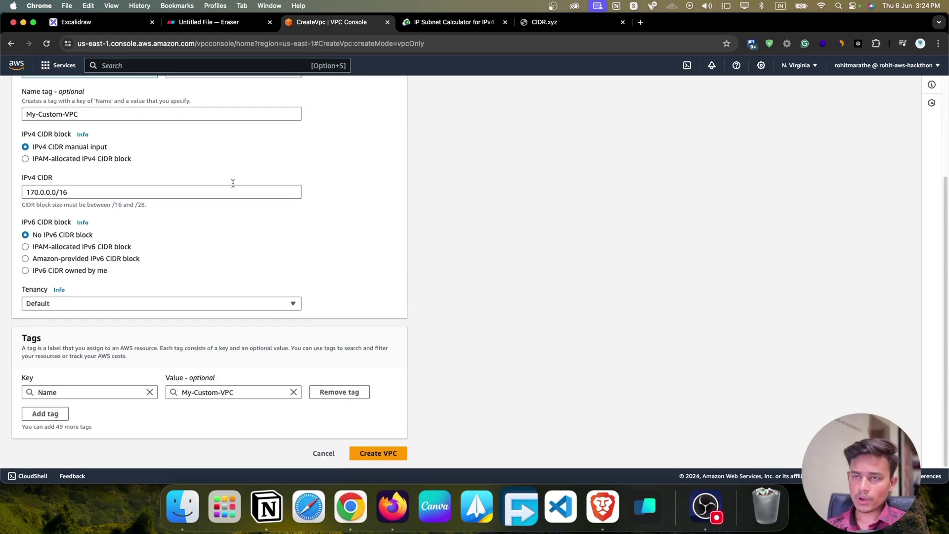
pyautogui.click(543, 28)
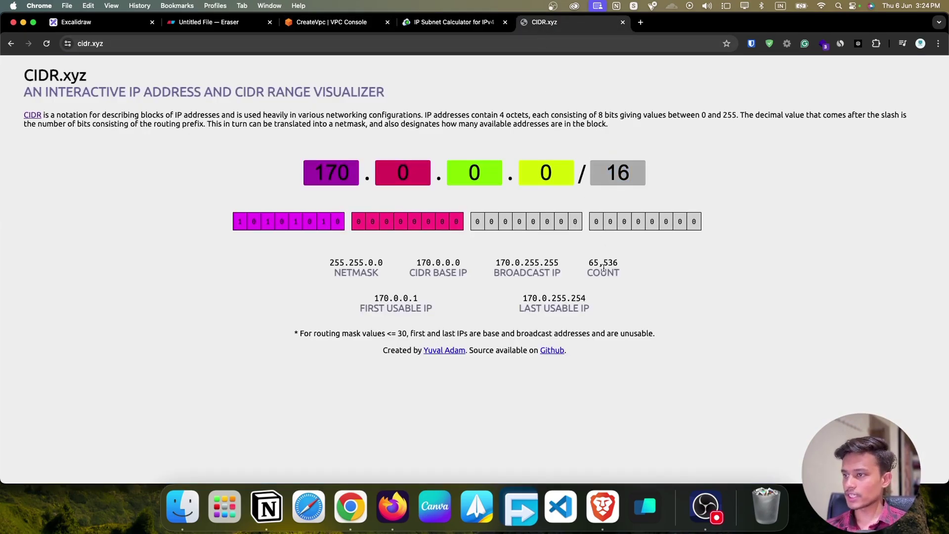
pyautogui.click(336, 21)
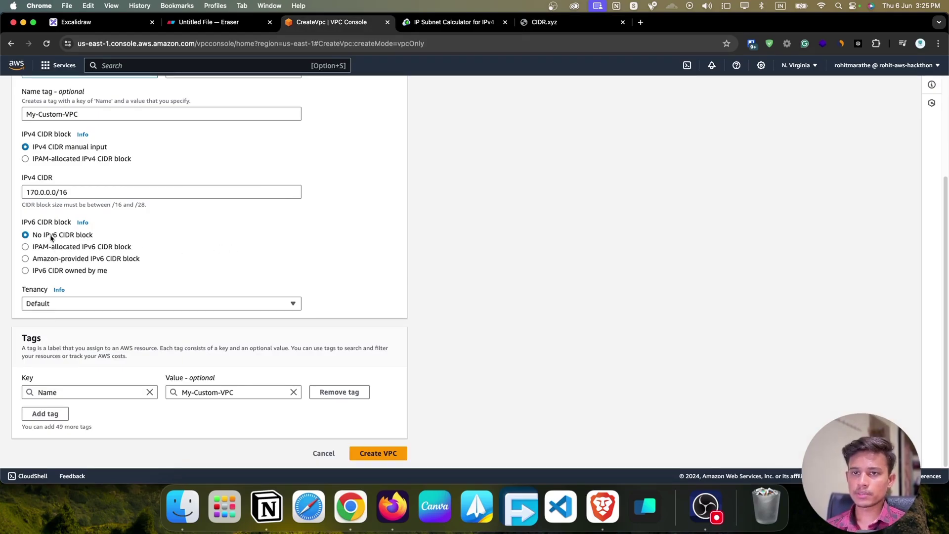
# Compare the tenancy options for the VPC and keep Default
pyautogui.click(100, 306)
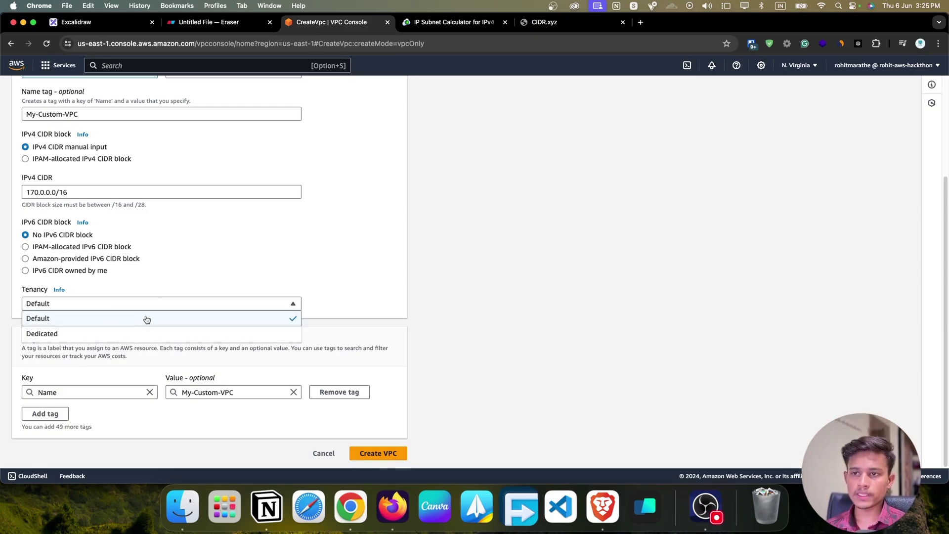
pyautogui.click(174, 305)
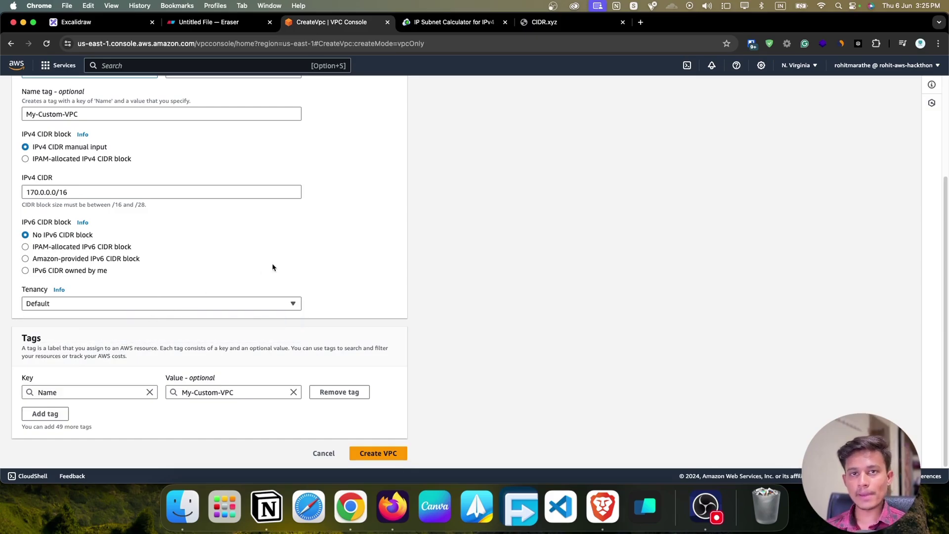
pyautogui.click(257, 303)
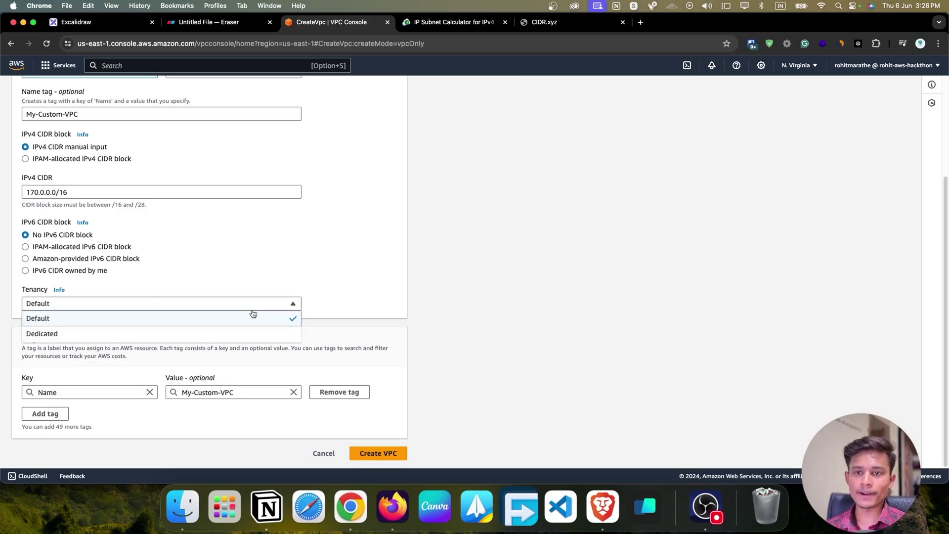
pyautogui.click(284, 286)
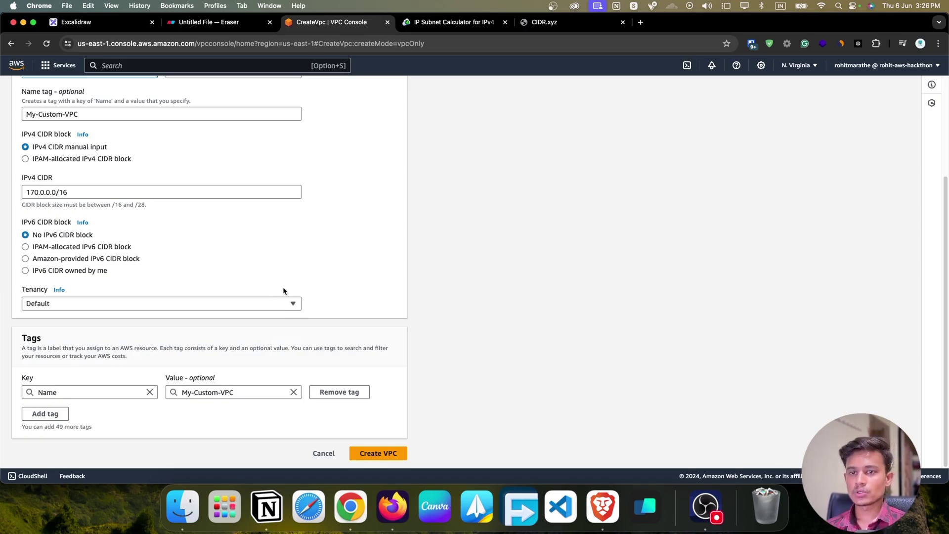
pyautogui.click(274, 301)
pyautogui.click(221, 319)
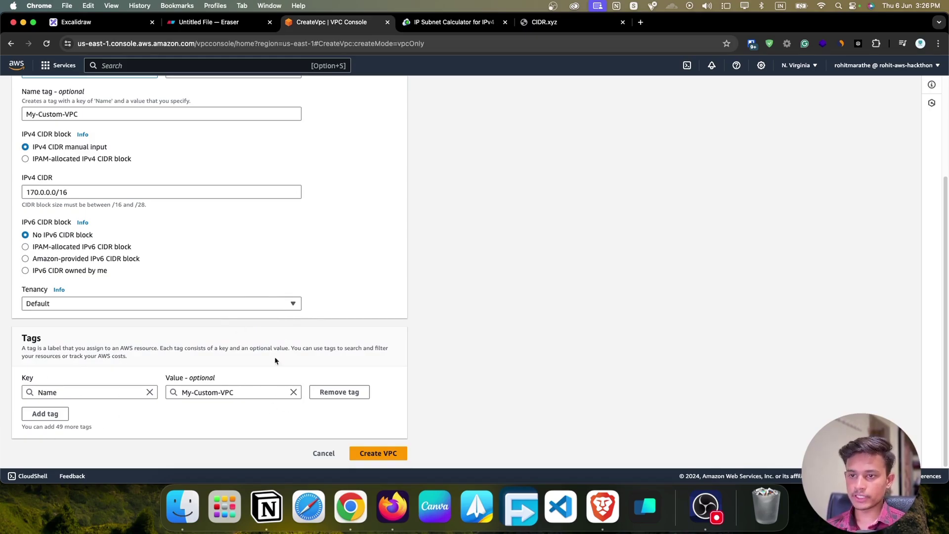
# Review the VPC settings once more and create the VPC
pyautogui.scroll(5, 275, 357)
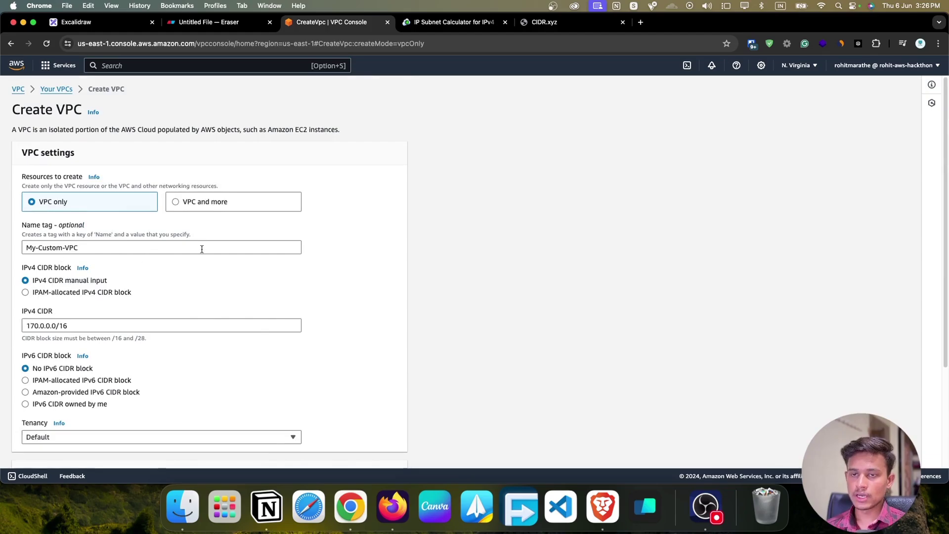
pyautogui.scroll(-5, 425, 392)
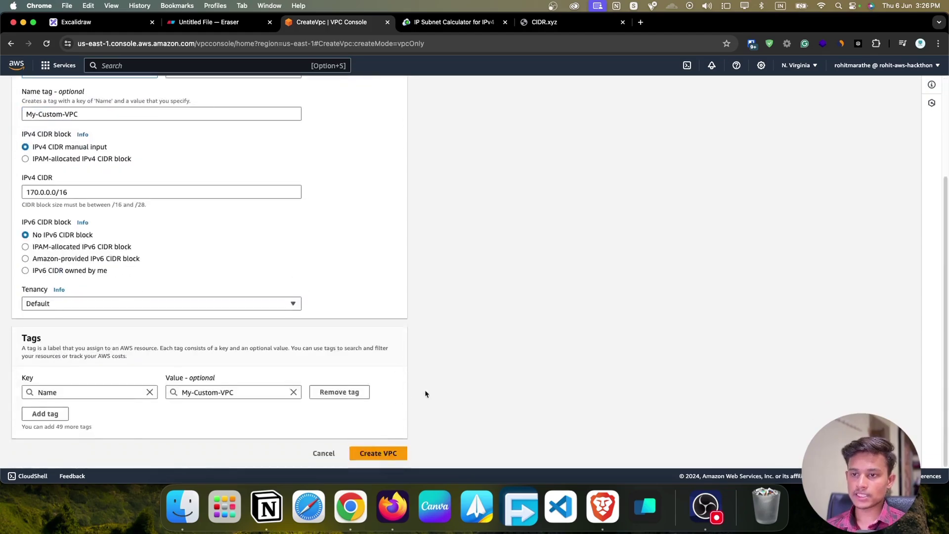
pyautogui.click(392, 460)
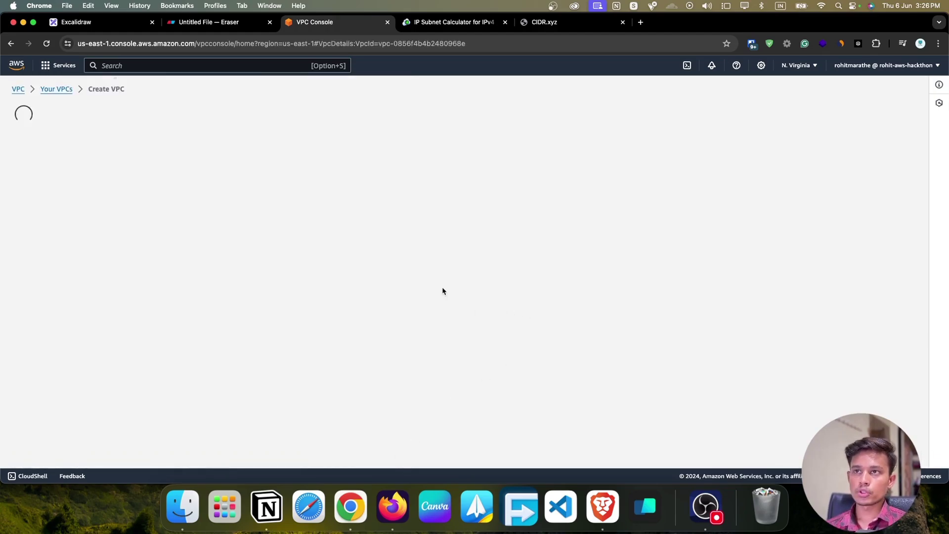
# Check the VPC in the Eraser network diagram, and return to the AWS console to show the list of your VPCs
pyautogui.click(210, 22)
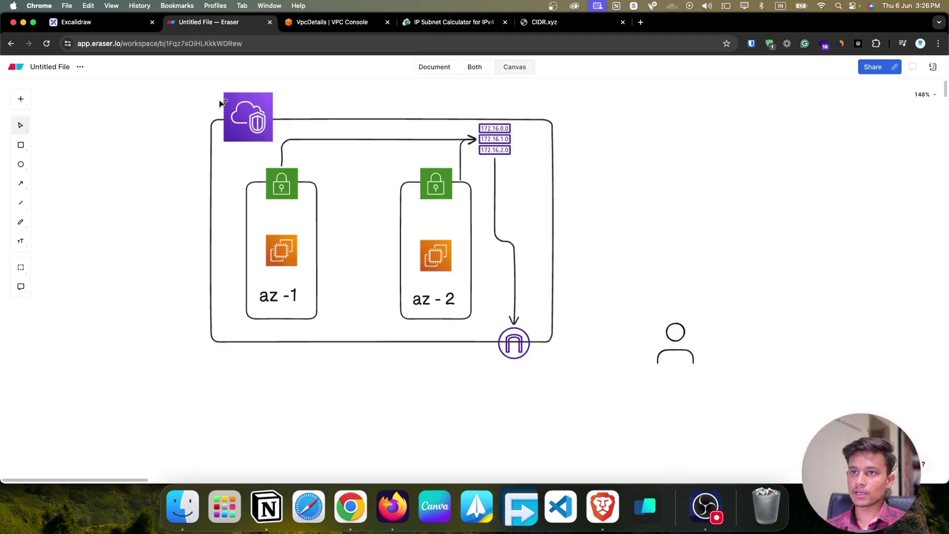
pyautogui.click(331, 22)
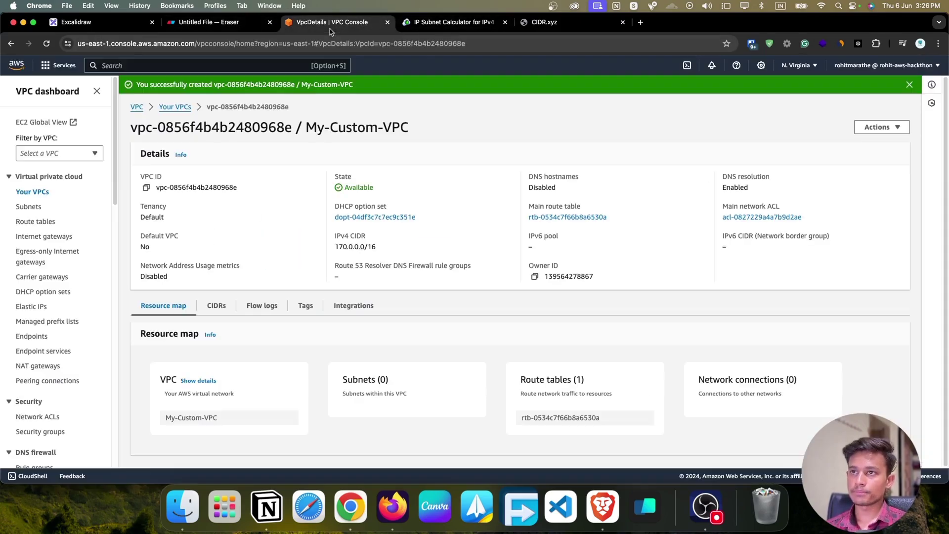
pyautogui.click(179, 107)
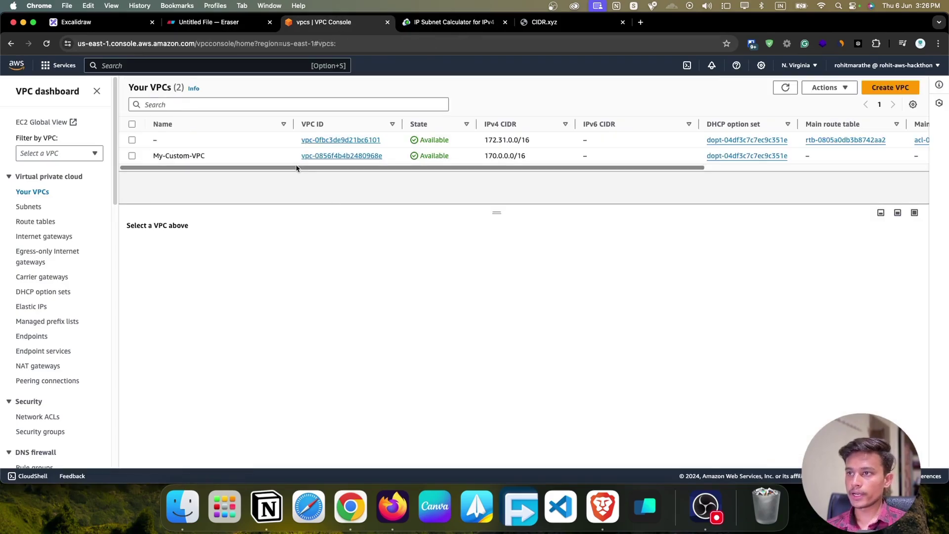
# Select My-Custom-VPC, examine its IPv4 CIDR and the other columns in the list, and clear the selection
pyautogui.moveTo(296, 167); pyautogui.dragTo(451, 158)
pyautogui.hscroll(1, 448, 171)
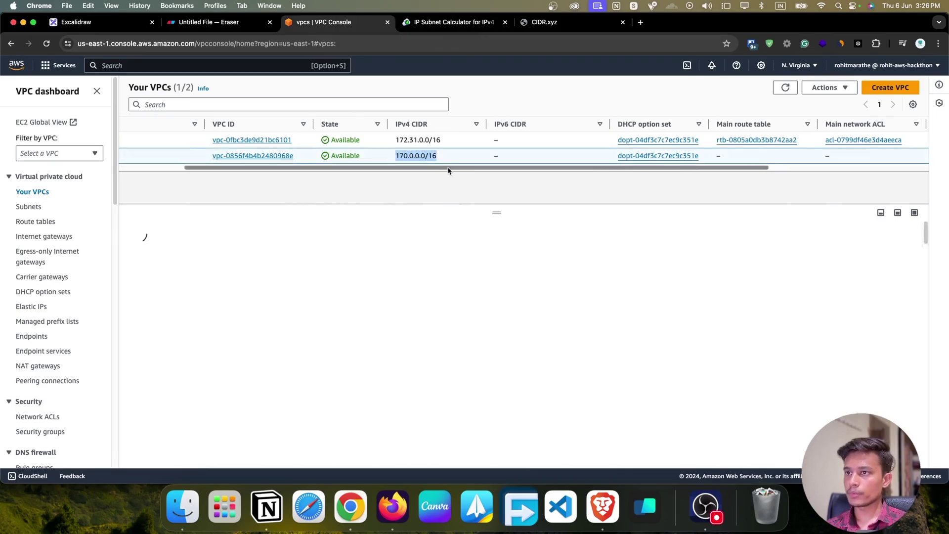
pyautogui.hscroll(-2, 447, 170)
pyautogui.click(439, 169)
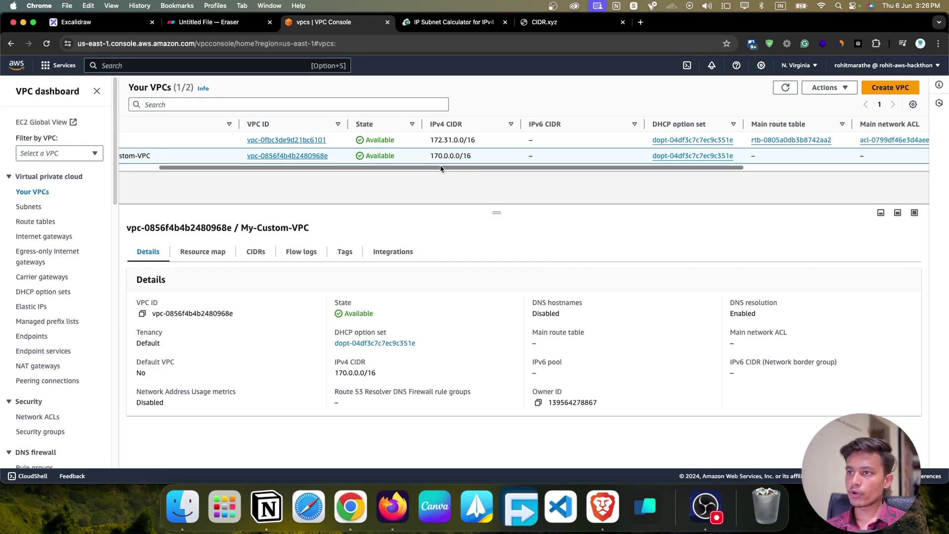
pyautogui.moveTo(442, 169); pyautogui.dragTo(390, 175)
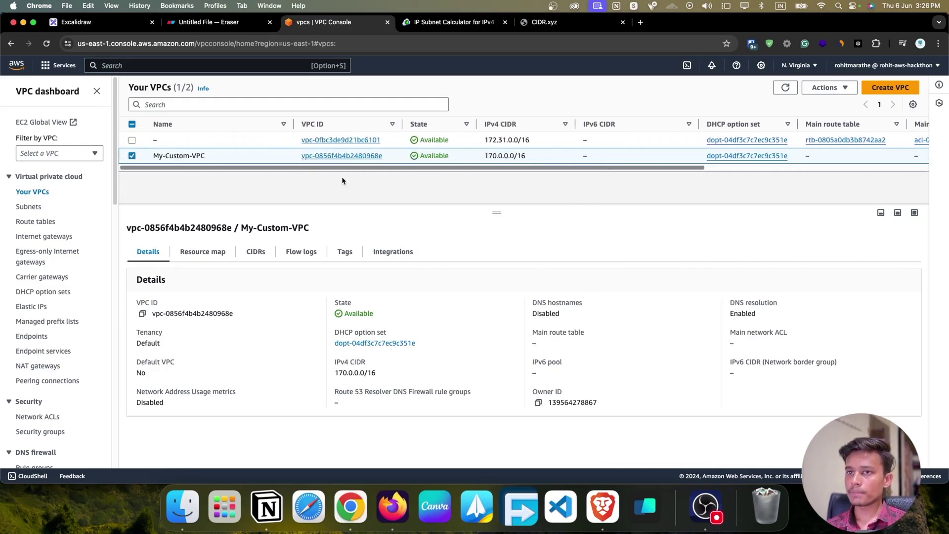
pyautogui.hscroll(3, 485, 185)
pyautogui.hscroll(5, 524, 185)
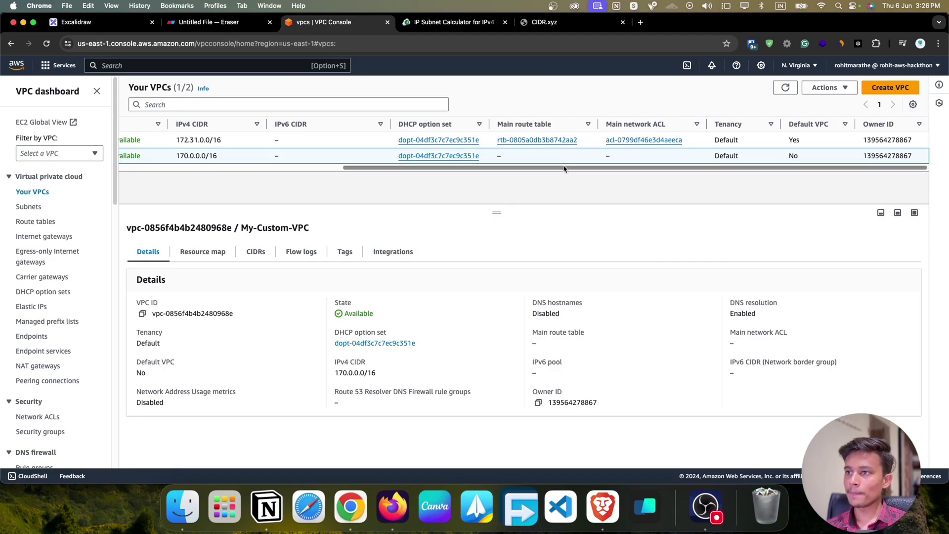
pyautogui.moveTo(564, 168); pyautogui.dragTo(341, 169)
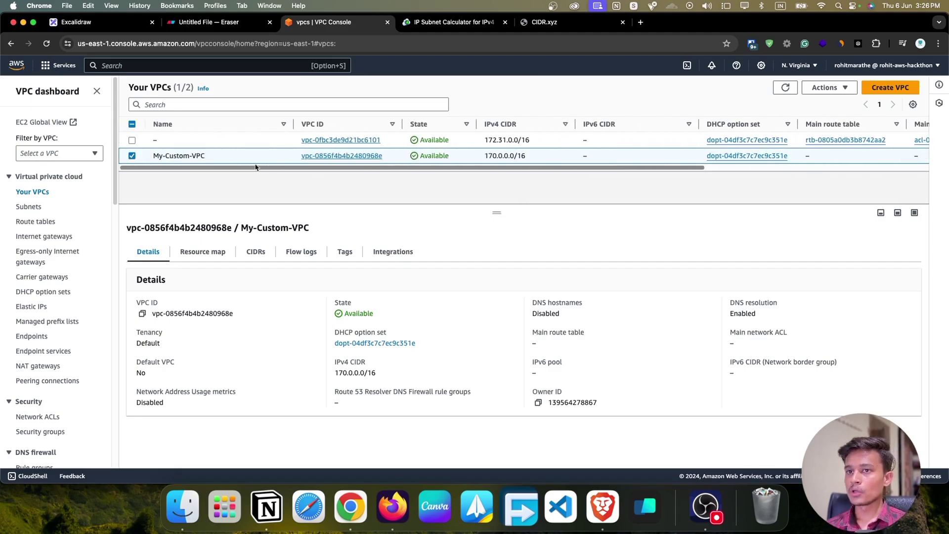
pyautogui.click(131, 156)
# Examine the two availability-zone subnets inside the VPC in the Eraser network diagram, and return to the AWS VPC console
pyautogui.click(447, 22)
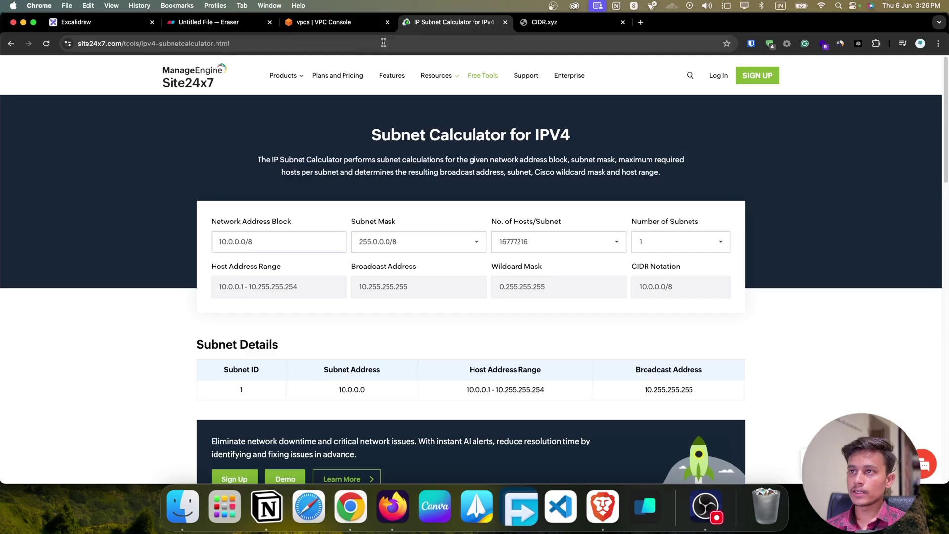
pyautogui.click(326, 22)
pyautogui.click(215, 22)
pyautogui.click(312, 166)
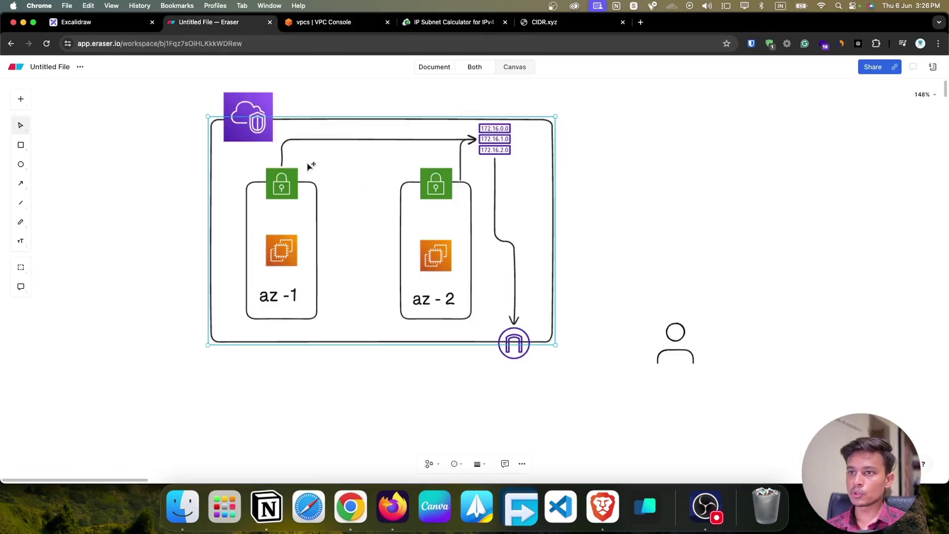
pyautogui.click(311, 190)
pyautogui.press('Escape')
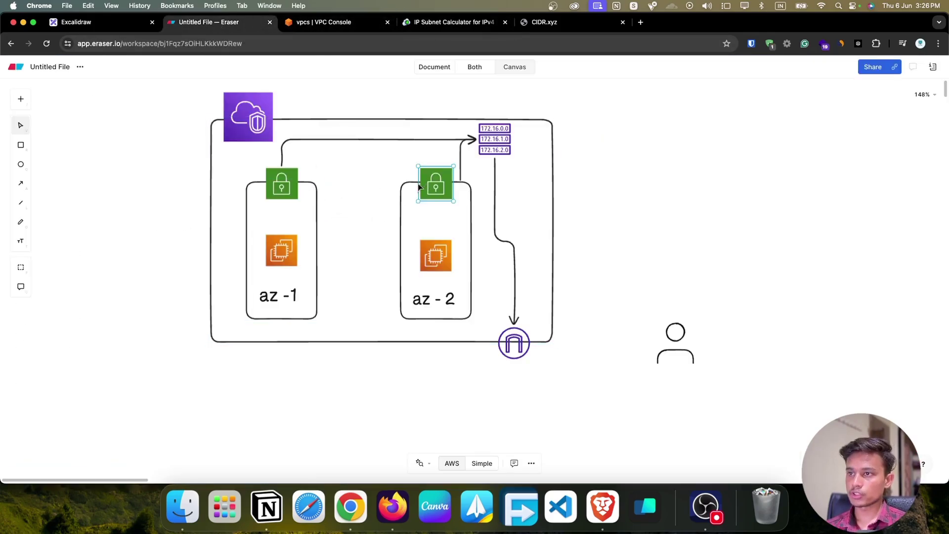
pyautogui.click(364, 20)
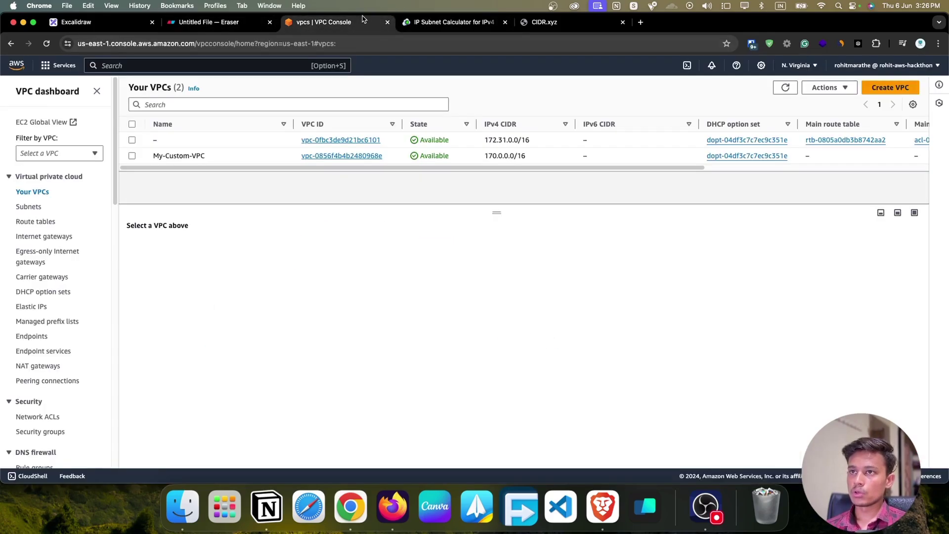
# Show the list of subnets and filter it by My-Custom-VPC
pyautogui.click(29, 207)
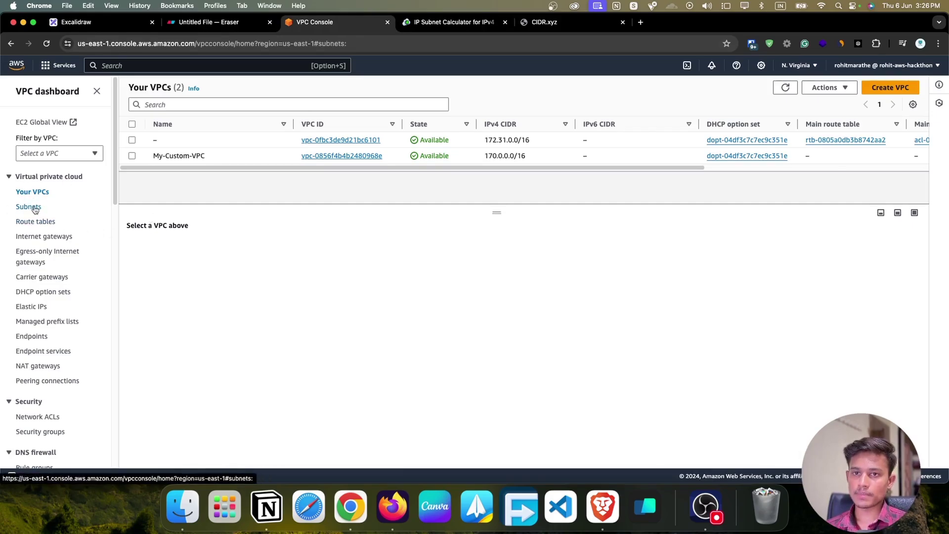
pyautogui.moveTo(389, 231); pyautogui.dragTo(257, 227)
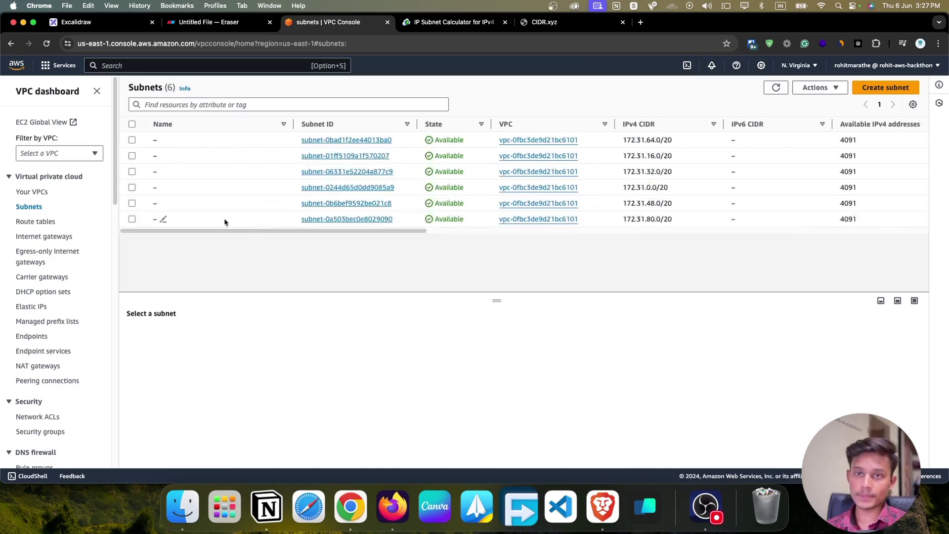
pyautogui.click(71, 156)
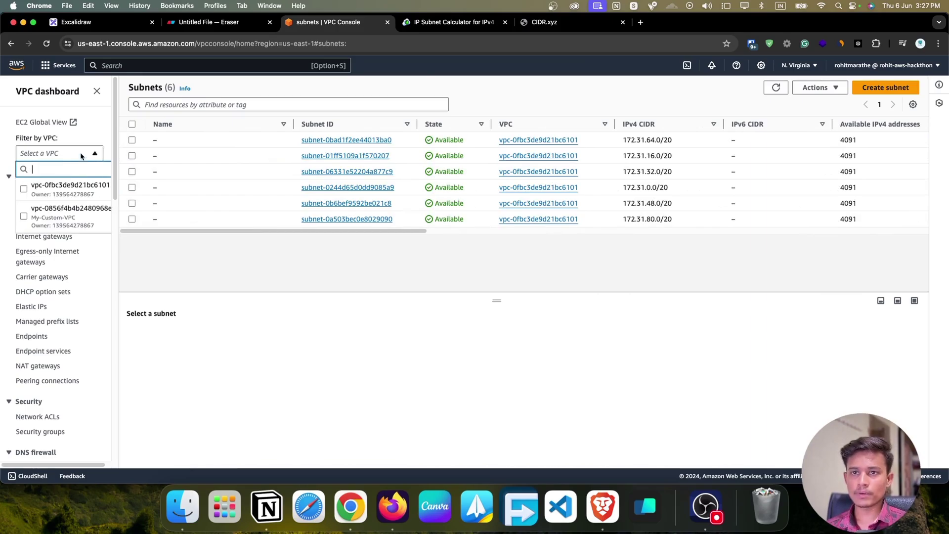
pyautogui.click(25, 218)
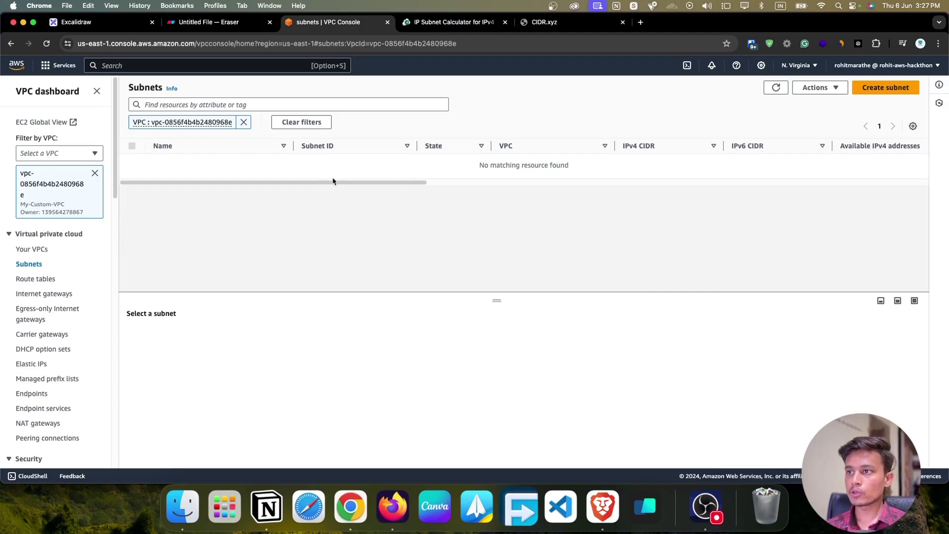
pyautogui.moveTo(335, 184); pyautogui.dragTo(333, 229)
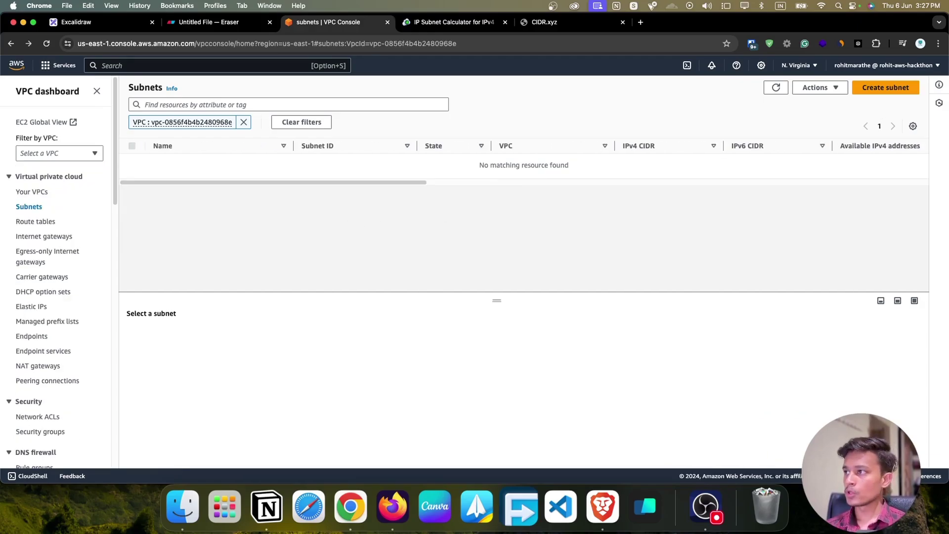
# Start creating a subnet in My-Custom-VPC and open its subnet name for entry
pyautogui.click(884, 89)
pyautogui.click(126, 181)
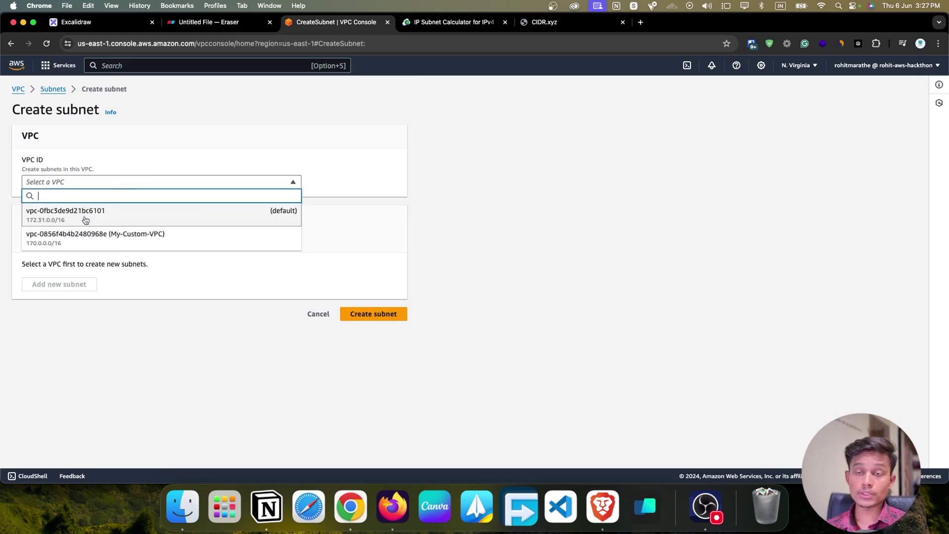
pyautogui.click(109, 245)
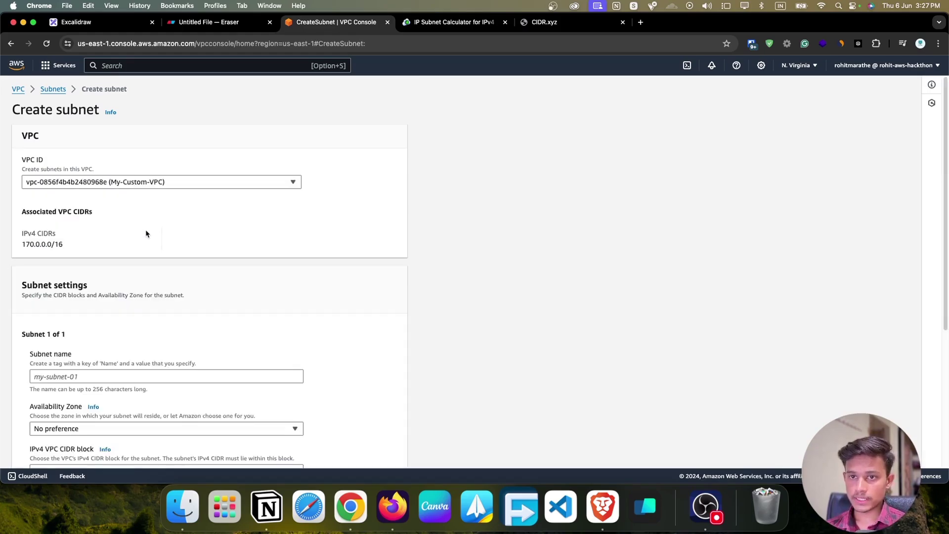
pyautogui.scroll(-3, 136, 225)
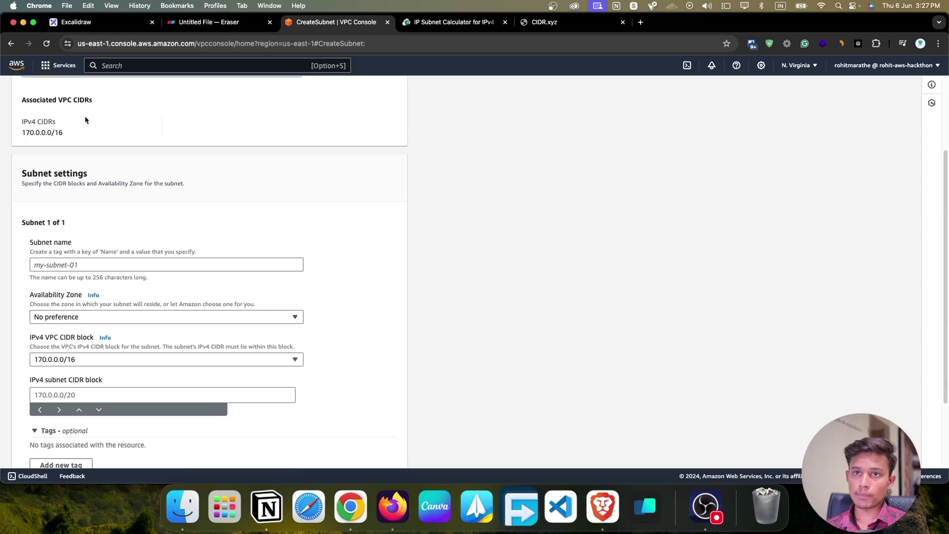
pyautogui.scroll(-3, 64, 167)
pyautogui.click(98, 195)
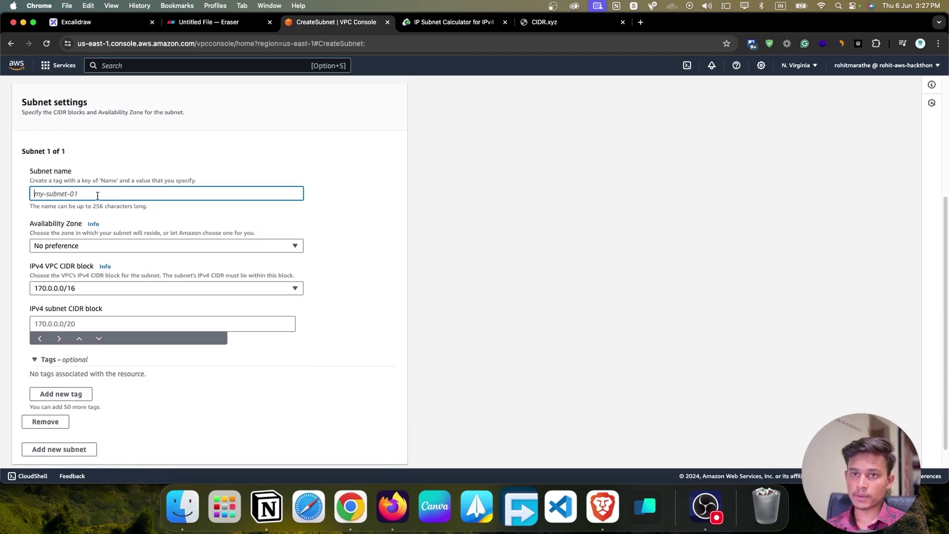
pyautogui.write('P')
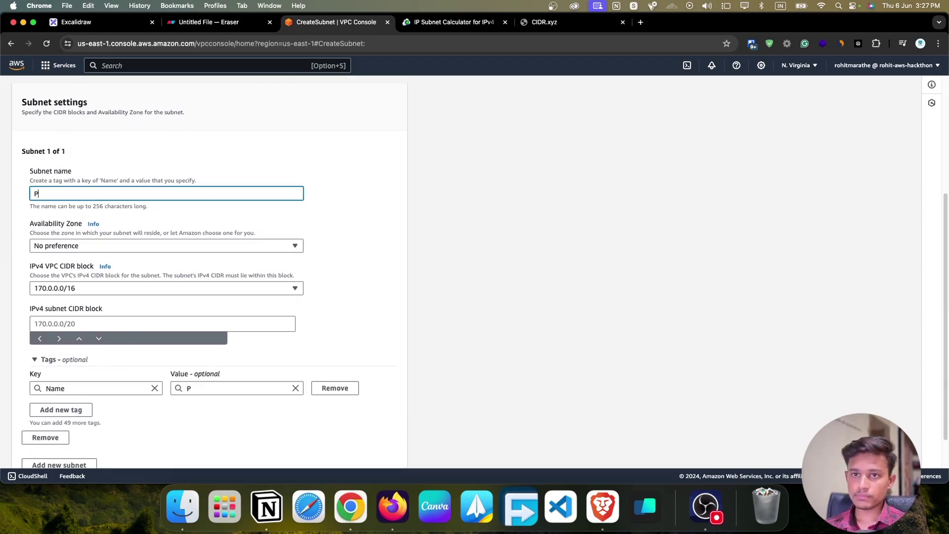
pyautogui.write('ubli')
pyautogui.press('BackSpace')
pyautogui.press('BackSpace')
pyautogui.press('BackSpace')
pyautogui.press('BackSpace')
pyautogui.press('BackSpace')
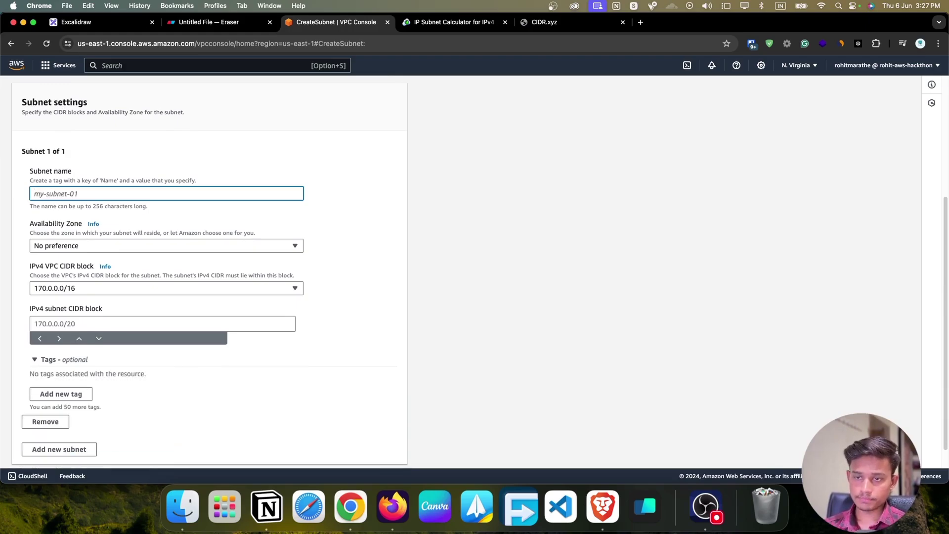
# Name the subnet My-Public-Subnet-A and place it in the US East (N. Virginia) / us-east-1a availability zone
pyautogui.write('My-Pub')
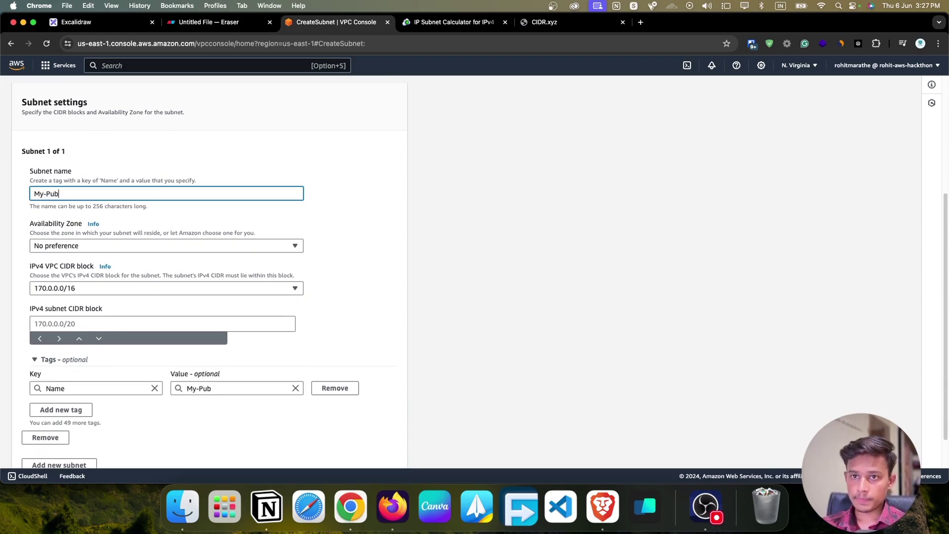
pyautogui.write('lic-')
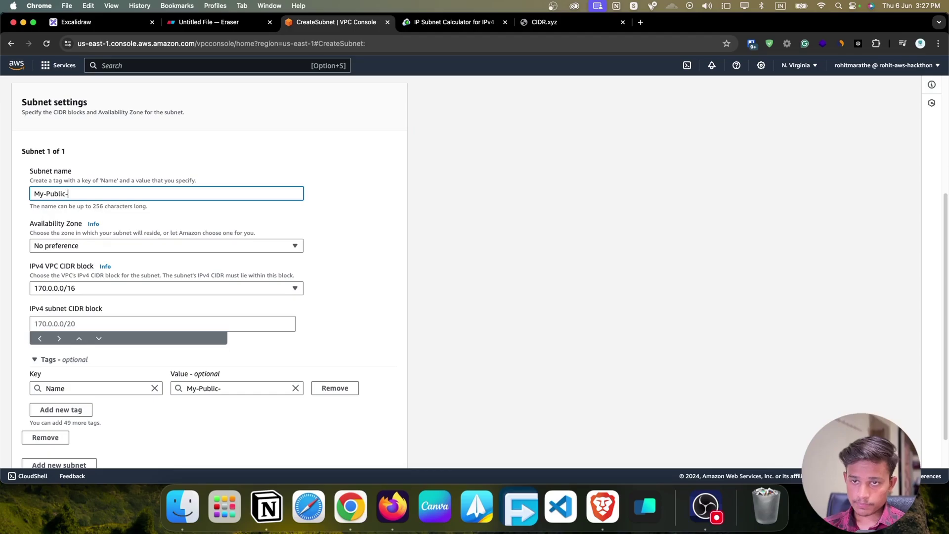
pyautogui.write('Subnet-')
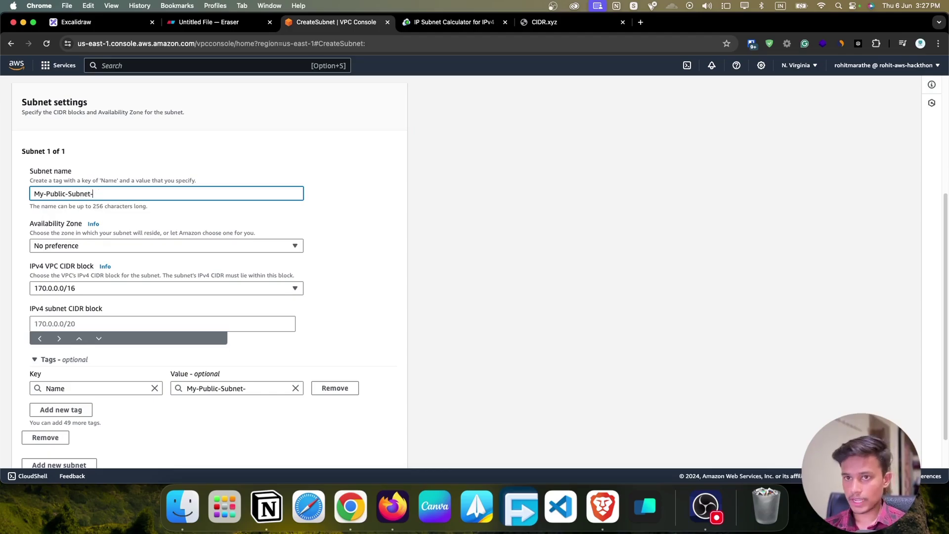
pyautogui.write('A')
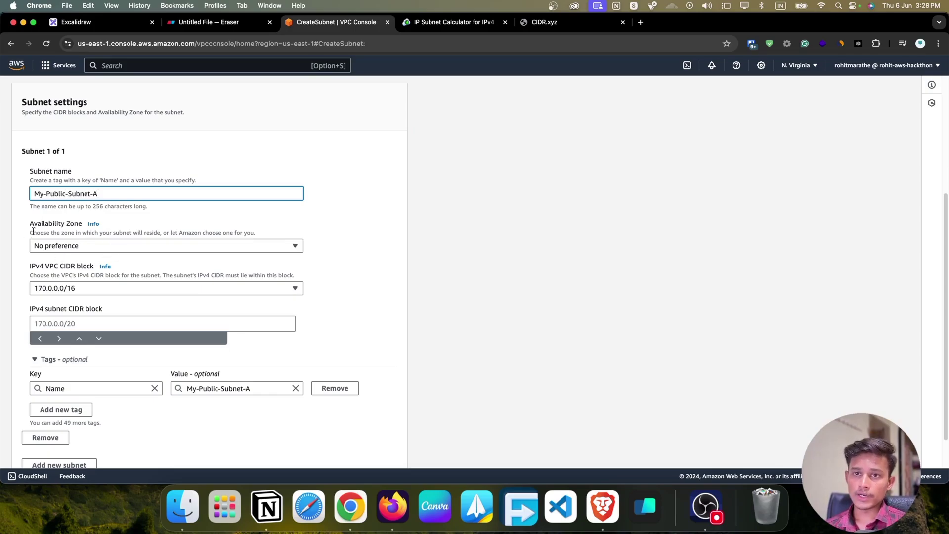
pyautogui.click(74, 246)
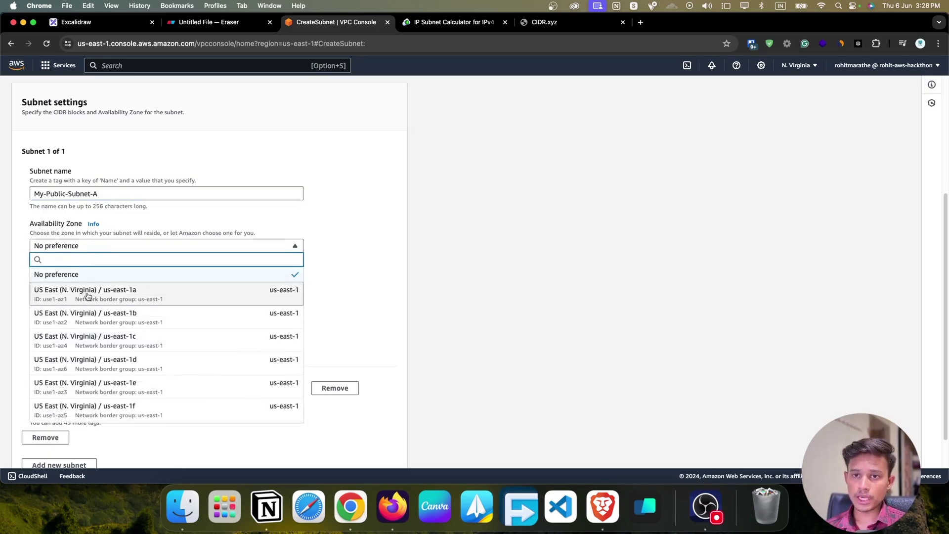
pyautogui.click(242, 300)
pyautogui.scroll(-2, 123, 277)
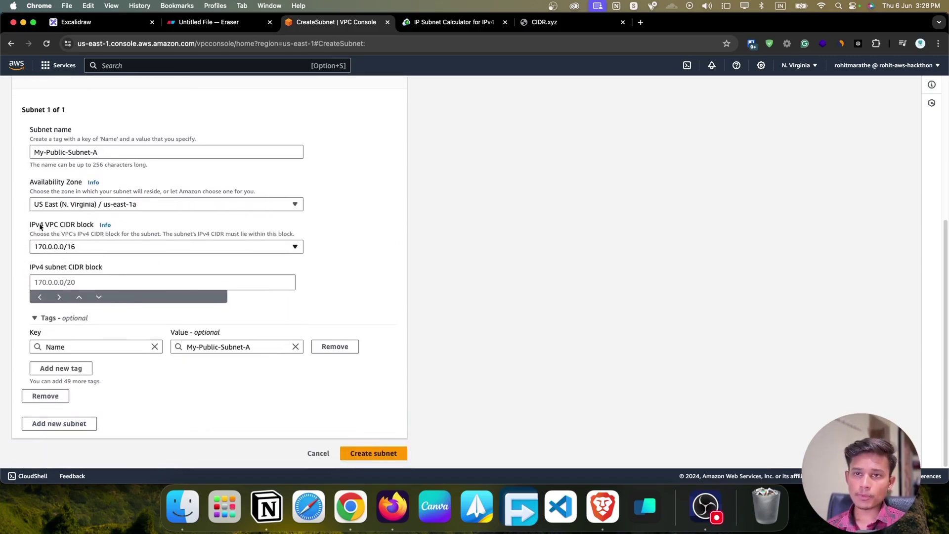
# Check the available IPv4 VPC CIDR blocks for the subnet and keep 170.0.0.0/16
pyautogui.click(83, 247)
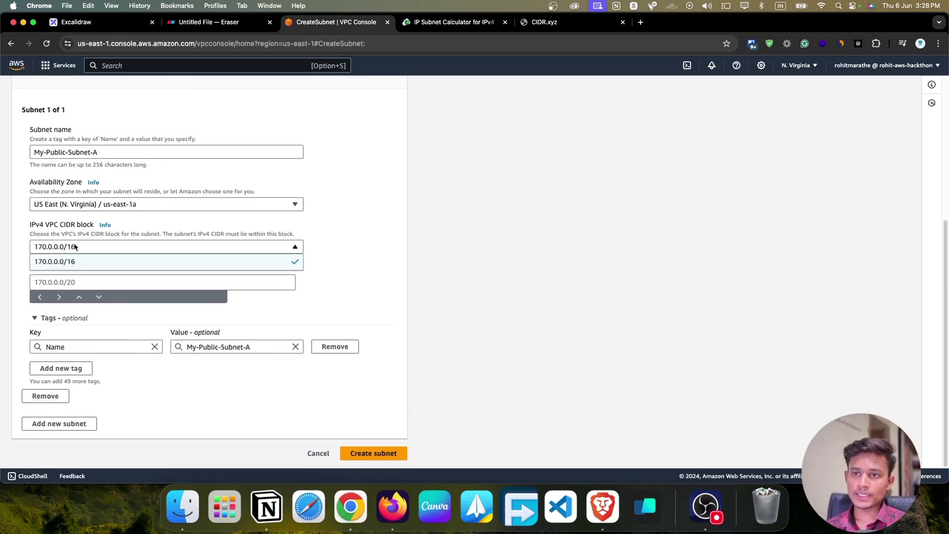
pyautogui.click(91, 247)
pyautogui.click(63, 248)
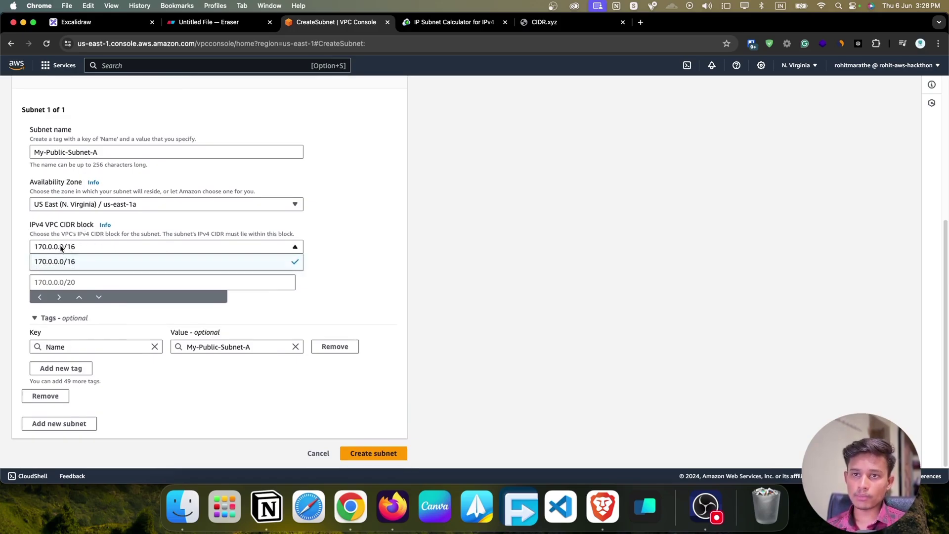
pyautogui.click(76, 251)
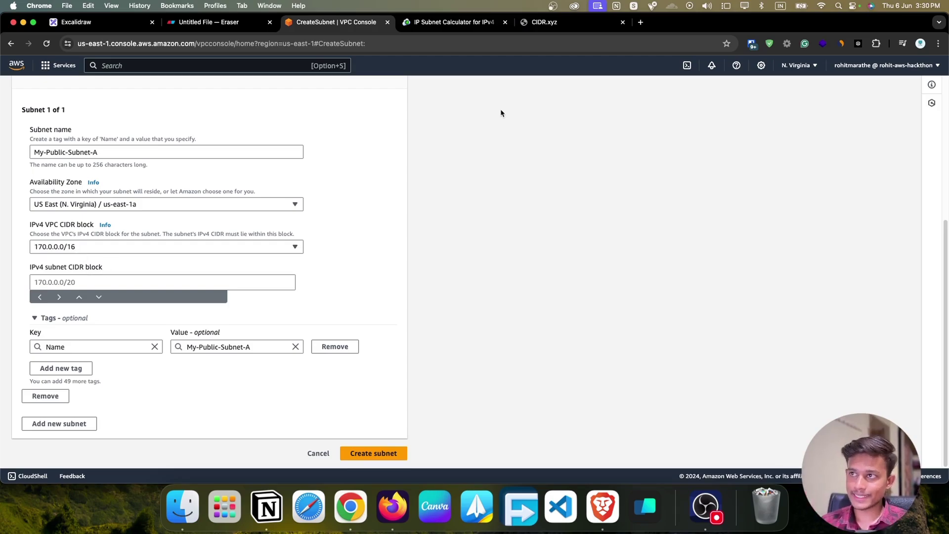
# Switch to CIDR.xyz, calculate the address count for 170.0.0.0/22, and return to the subnet form in the AWS console
pyautogui.click(543, 22)
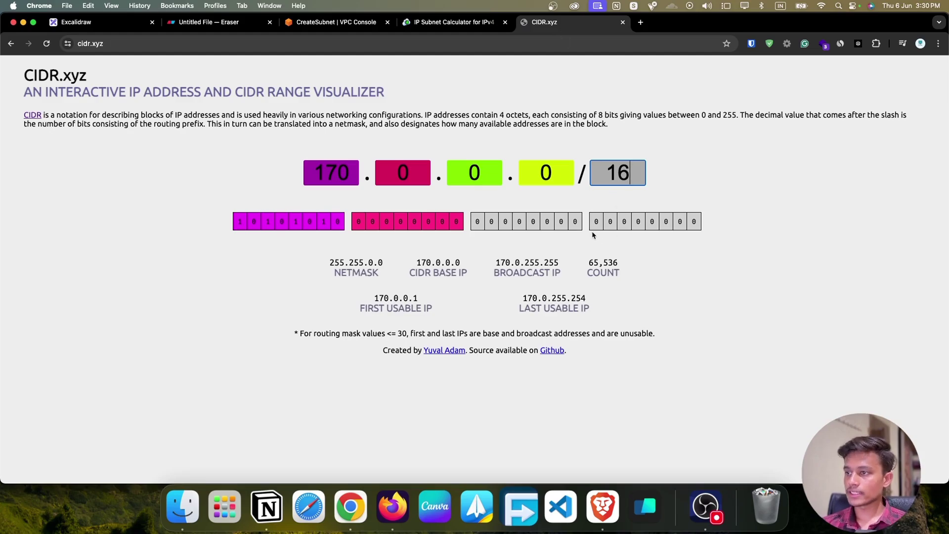
pyautogui.click(326, 27)
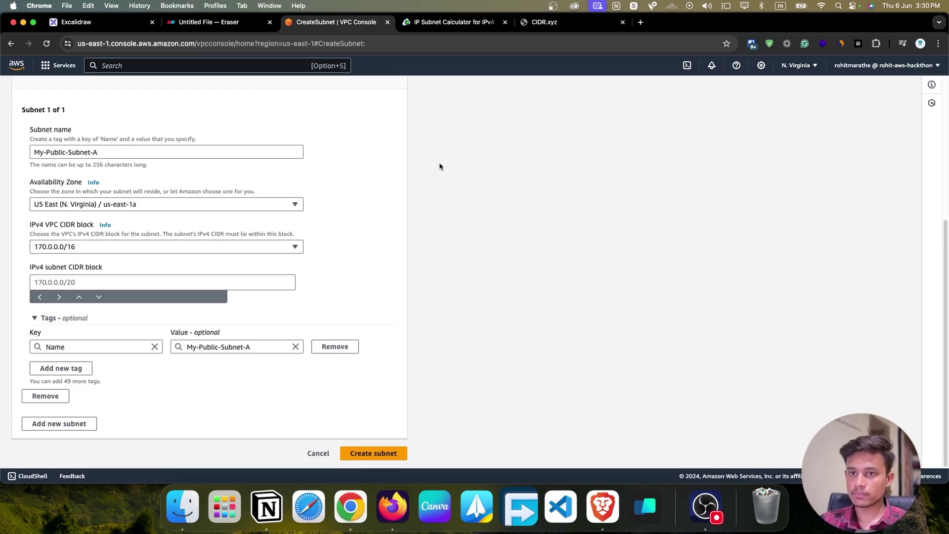
pyautogui.click(581, 20)
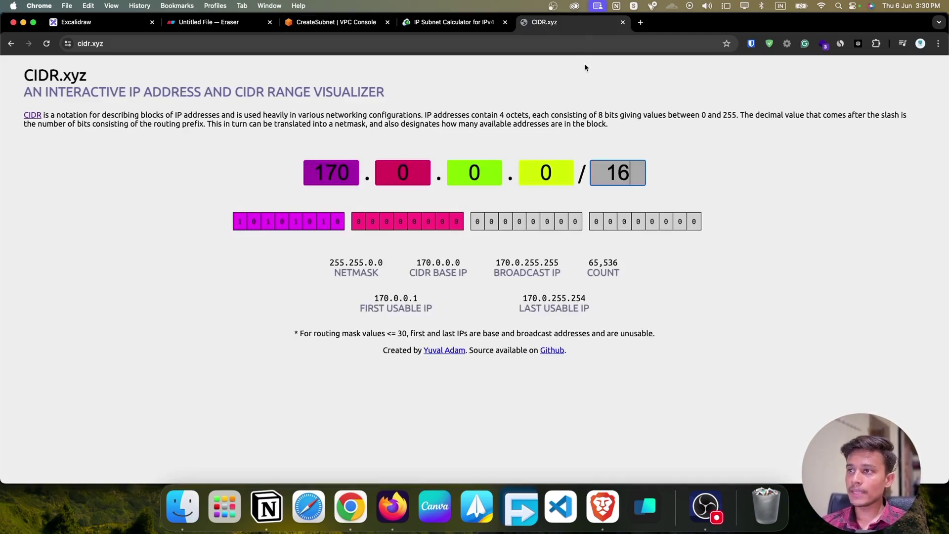
pyautogui.press('BackSpace')
pyautogui.press('BackSpace')
pyautogui.write('0')
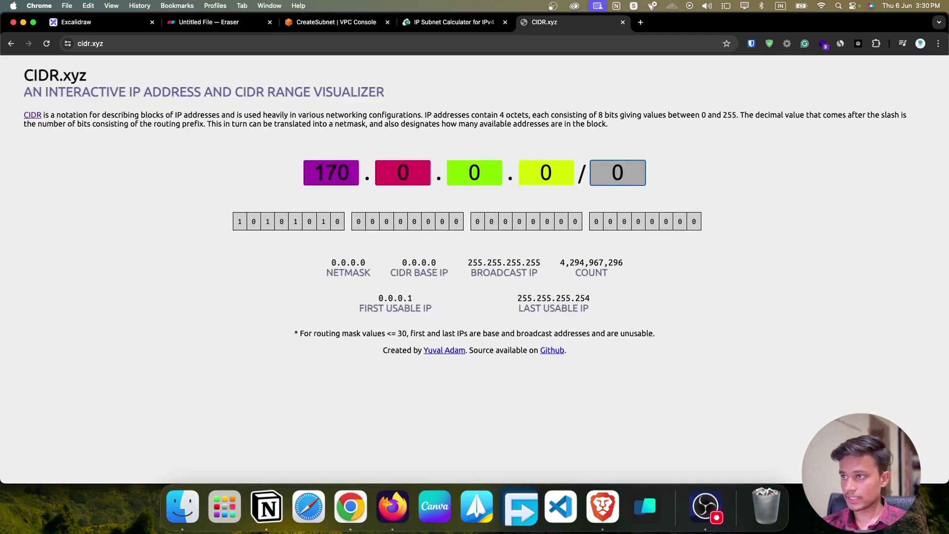
pyautogui.press('BackSpace')
pyautogui.write('22')
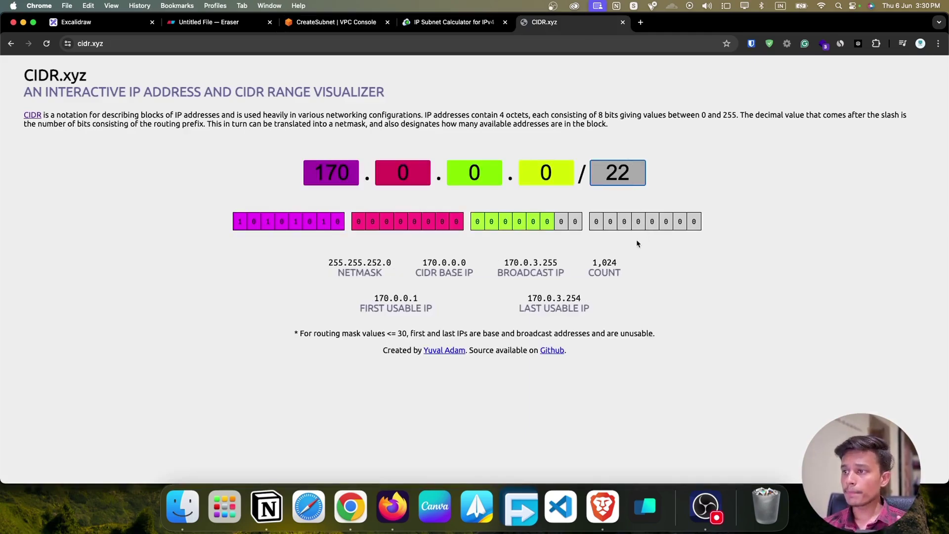
pyautogui.moveTo(586, 259); pyautogui.dragTo(618, 257)
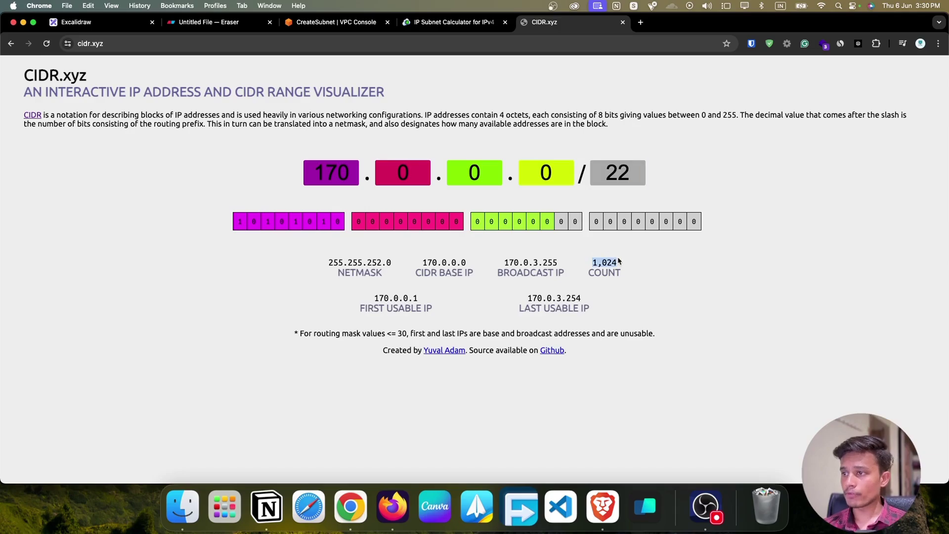
pyautogui.click(619, 262)
pyautogui.click(324, 25)
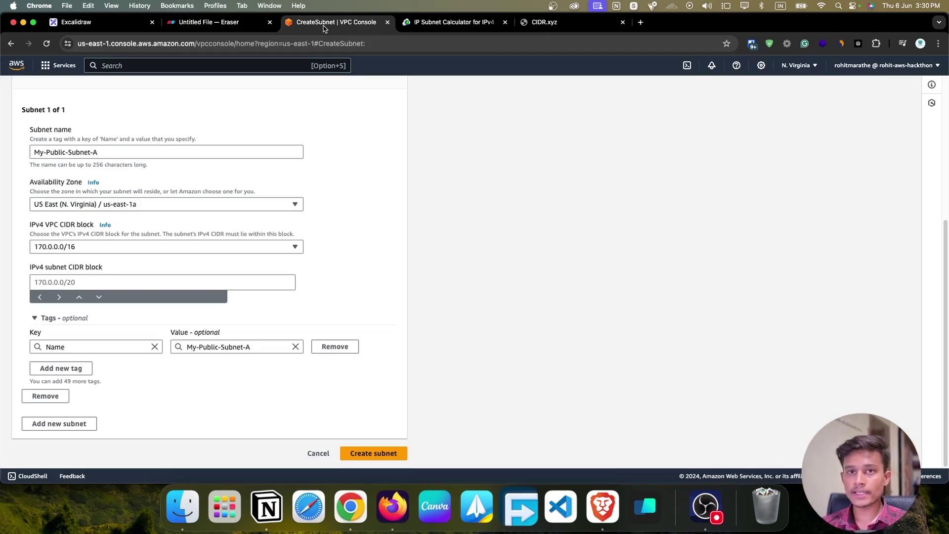
# Switch to CIDR.xyz and calculate the address count for 170.0.0.0/20
pyautogui.click(564, 22)
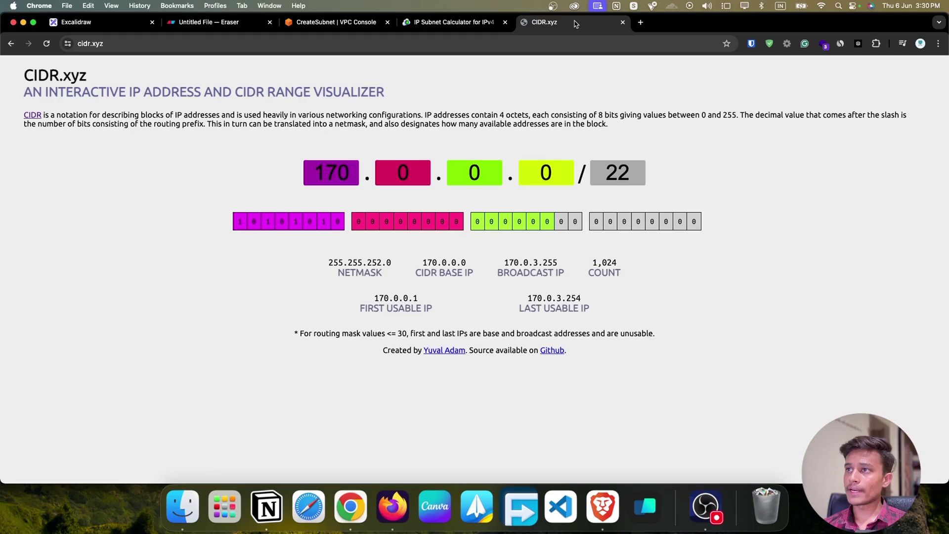
pyautogui.click(614, 166)
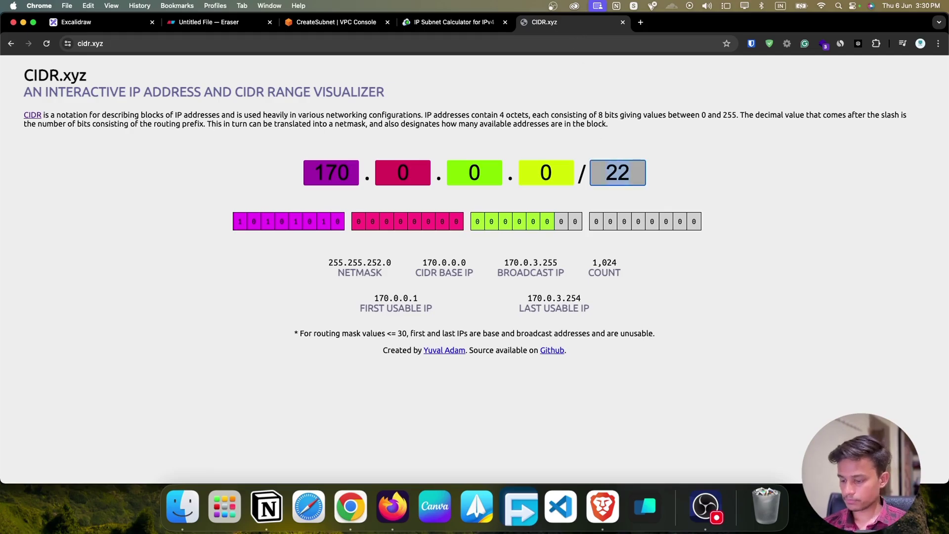
pyautogui.write('20')
pyautogui.press('BackSpace')
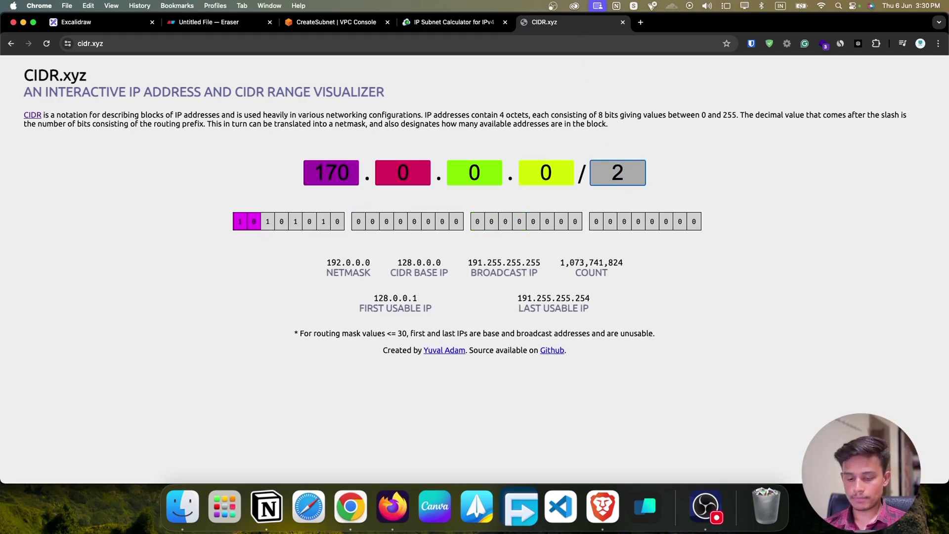
pyautogui.write('2')
pyautogui.press('BackSpace')
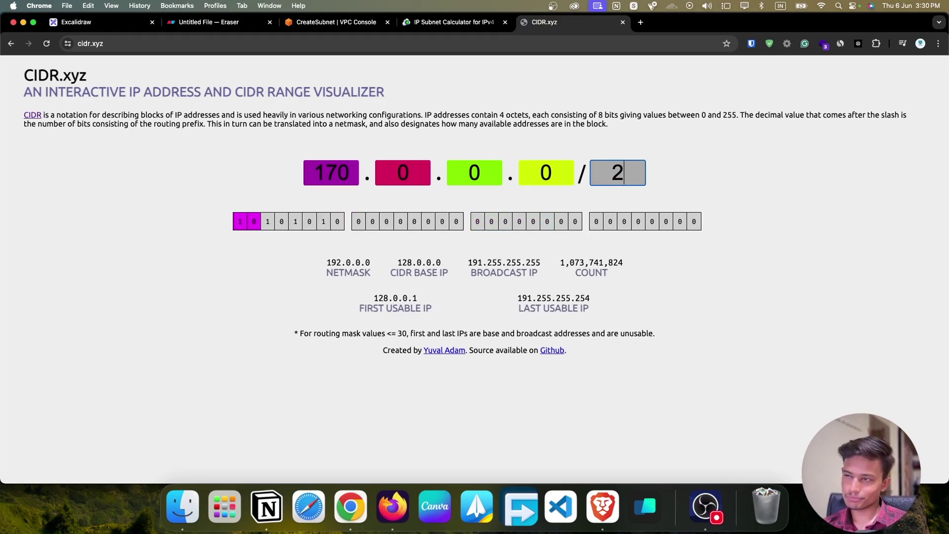
pyautogui.write('9')
pyautogui.press('BackSpace')
pyautogui.write('0')
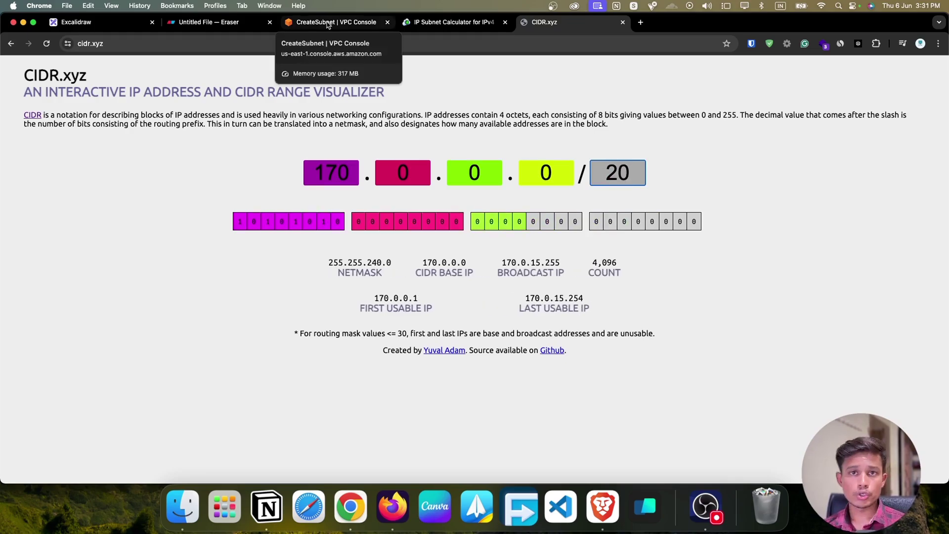
# Switch to the Eraser network diagram and examine the outer VPC box
pyautogui.click(242, 19)
pyautogui.moveTo(191, 80)
pyautogui.mouseDown()
pyautogui.moveTo(201, 307)
pyautogui.moveTo(703, 489)
pyautogui.moveTo(583, 375)
pyautogui.mouseUp()
pyautogui.click(582, 375)
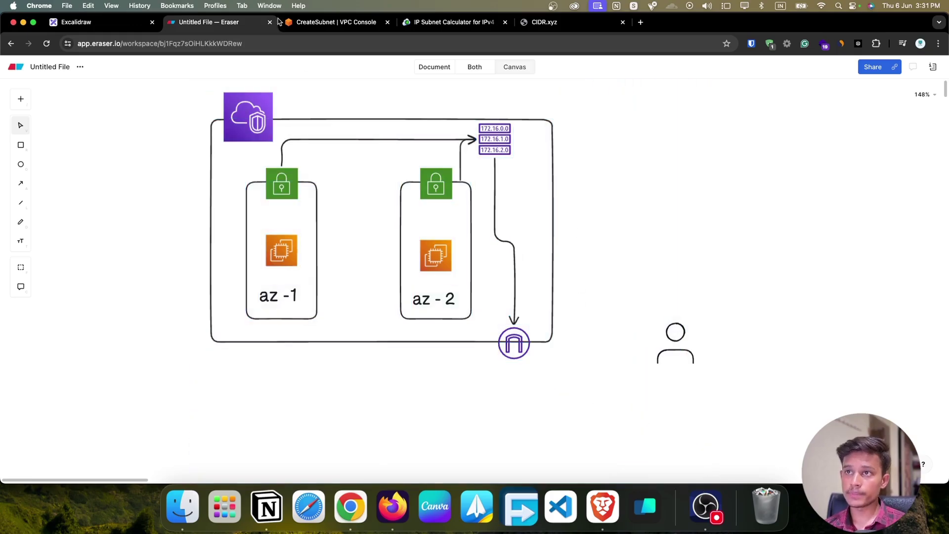
pyautogui.click(348, 119)
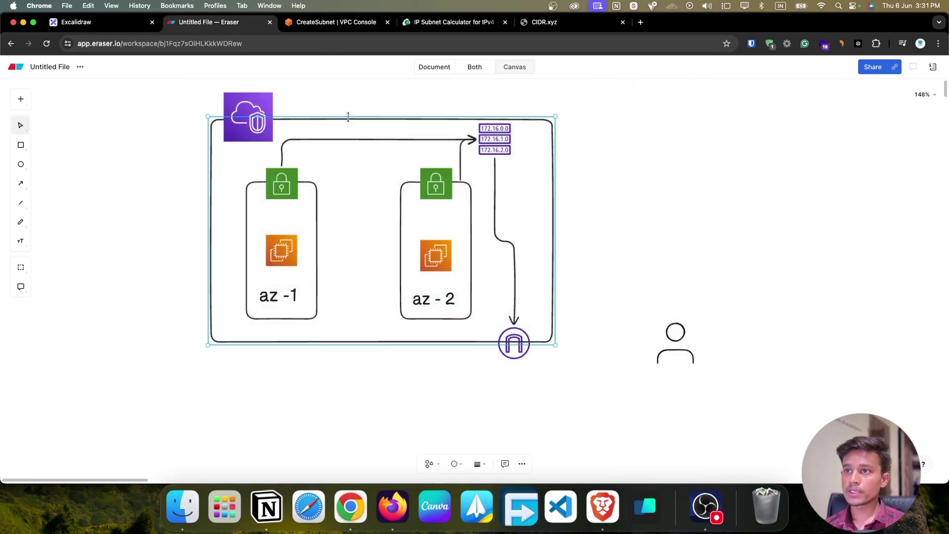
# Switch to CIDR.xyz and calculate the address count for the VPC block 170.0.0.0/16
pyautogui.click(457, 26)
pyautogui.click(544, 22)
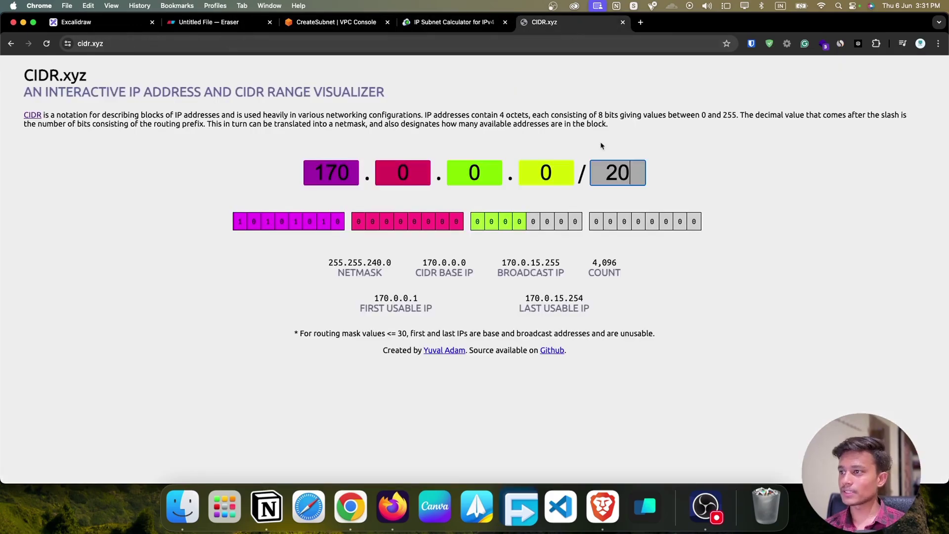
pyautogui.doubleClick(616, 176)
pyautogui.write('16')
# Switch to the Eraser diagram, examine the az -1 and az -2 subnet boxes, and return to the AWS subnet form
pyautogui.click(217, 22)
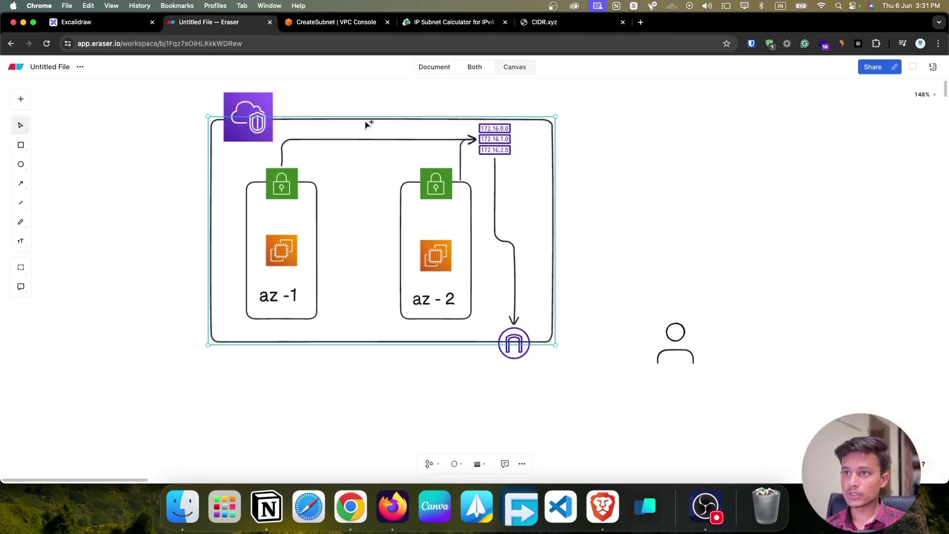
pyautogui.click(627, 151)
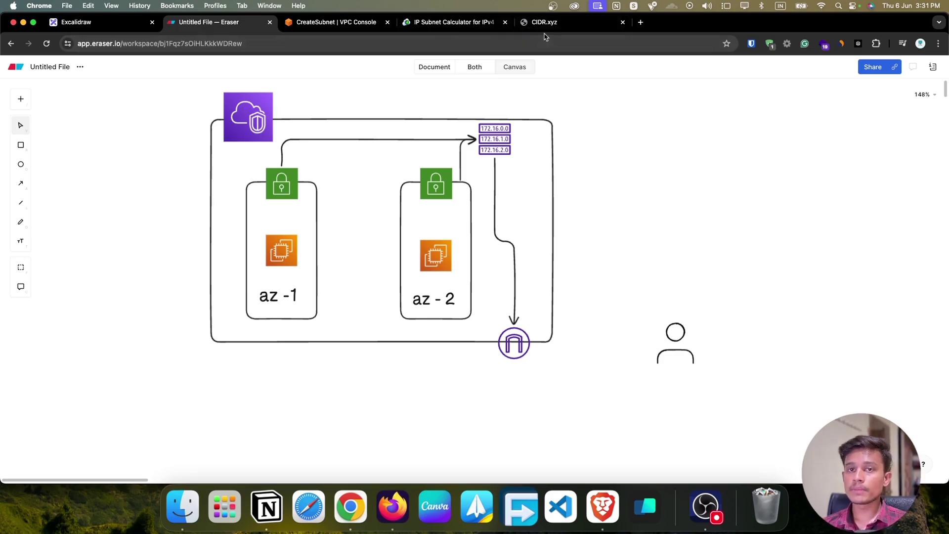
pyautogui.click(298, 194)
pyautogui.click(404, 194)
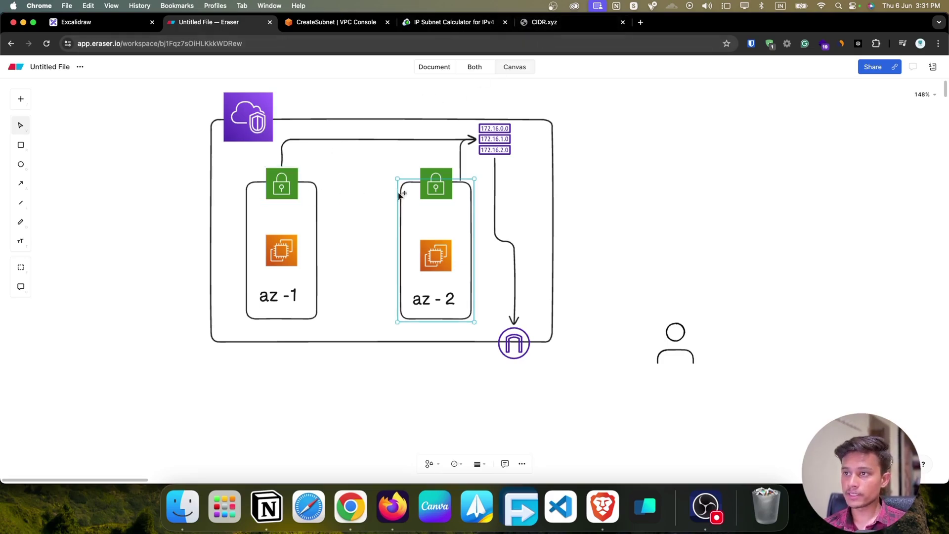
pyautogui.click(336, 21)
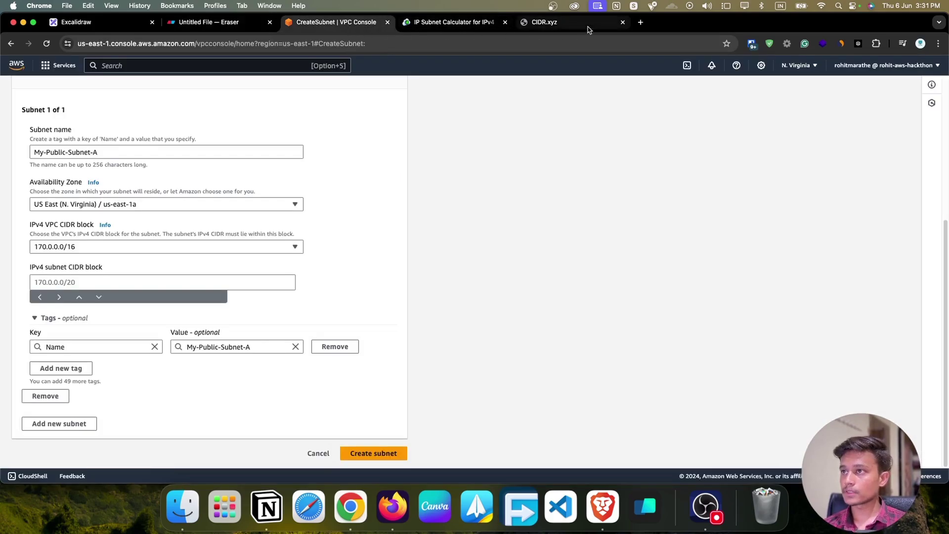
# Switch to CIDR.xyz, calculate 170.0.0.0/22 and 170.0.0.0/20, and examine the address count for the /20 block
pyautogui.click(543, 22)
pyautogui.press('BackSpace')
pyautogui.press('BackSpace')
pyautogui.write('22')
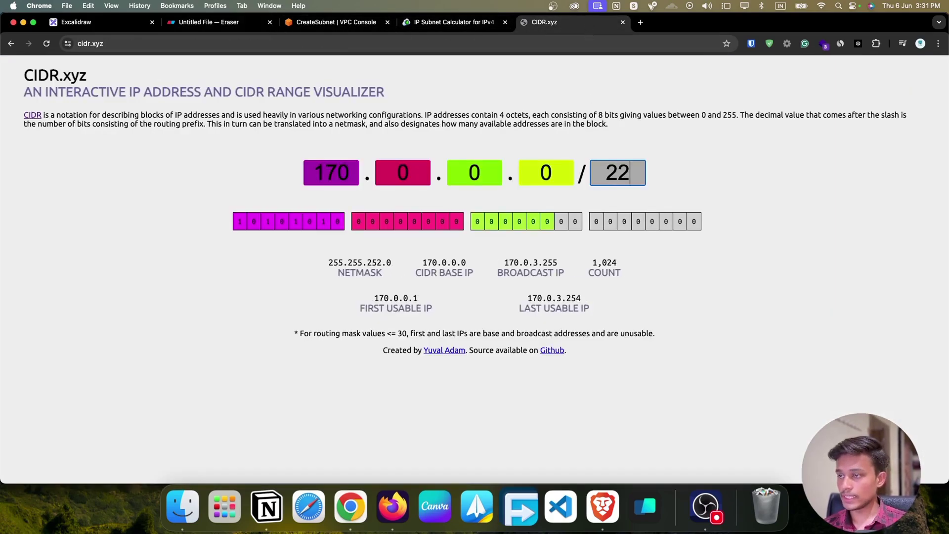
pyautogui.press('BackSpace')
pyautogui.write('0')
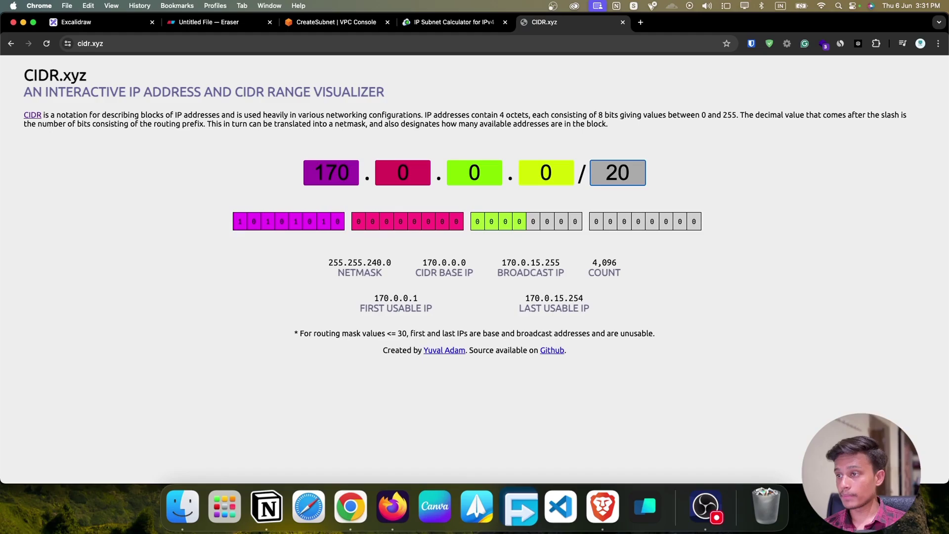
pyautogui.moveTo(624, 266); pyautogui.dragTo(594, 263)
pyautogui.doubleClick(595, 263)
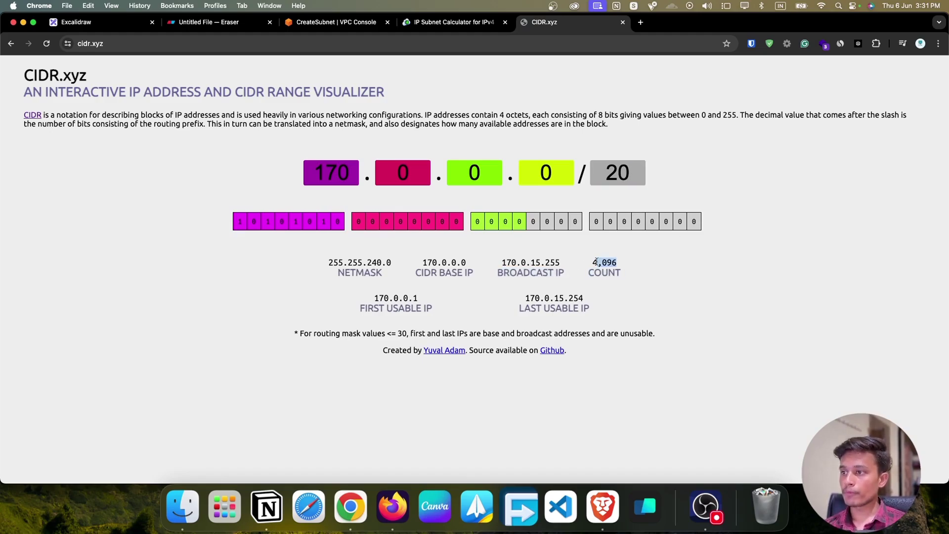
pyautogui.click(594, 263)
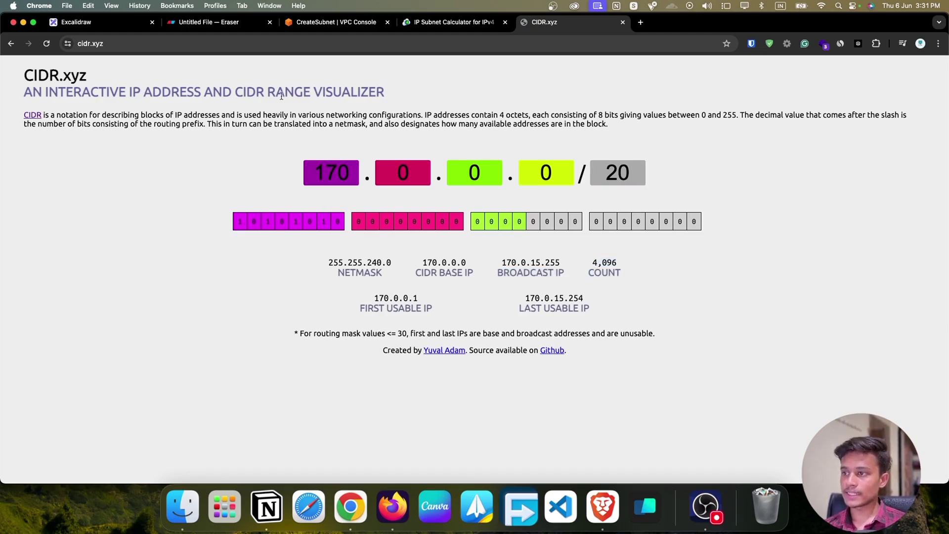
# Switch to Eraser, review the two availability-zone subnets against the /20 size, and return to the AWS subnet form
pyautogui.click(237, 25)
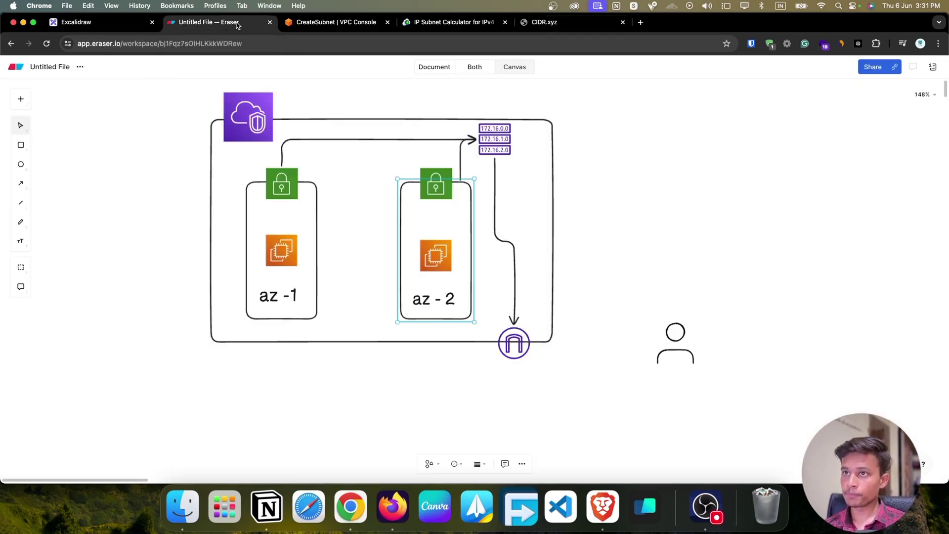
pyautogui.click(316, 198)
pyautogui.click(398, 190)
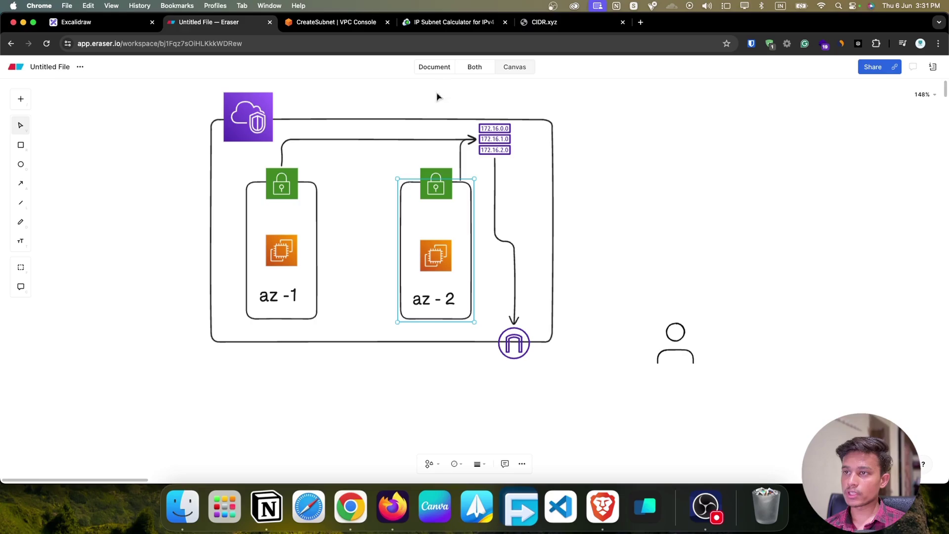
pyautogui.click(572, 28)
pyautogui.click(341, 25)
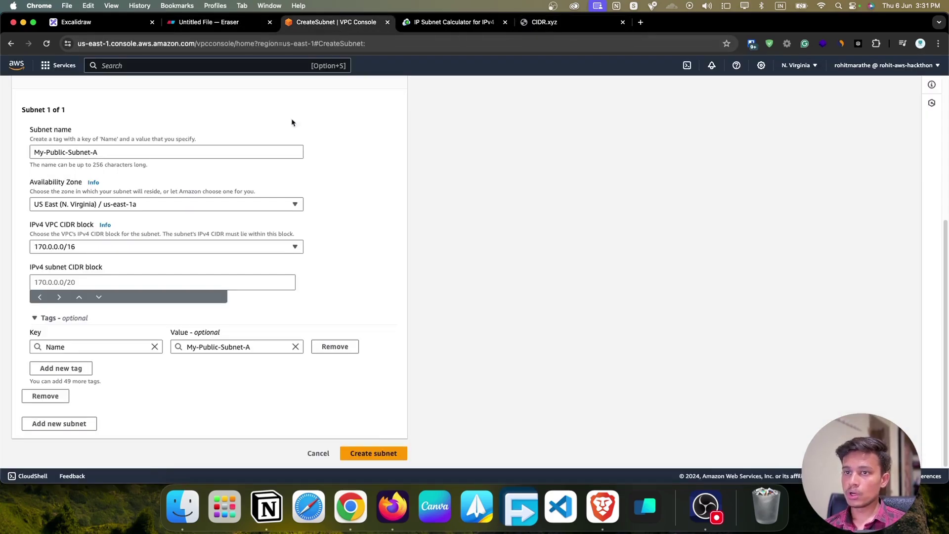
# Recheck the 170.0.0.0/20 calculation in CIDR.xyz and return to the AWS subnet form
pyautogui.click(215, 6)
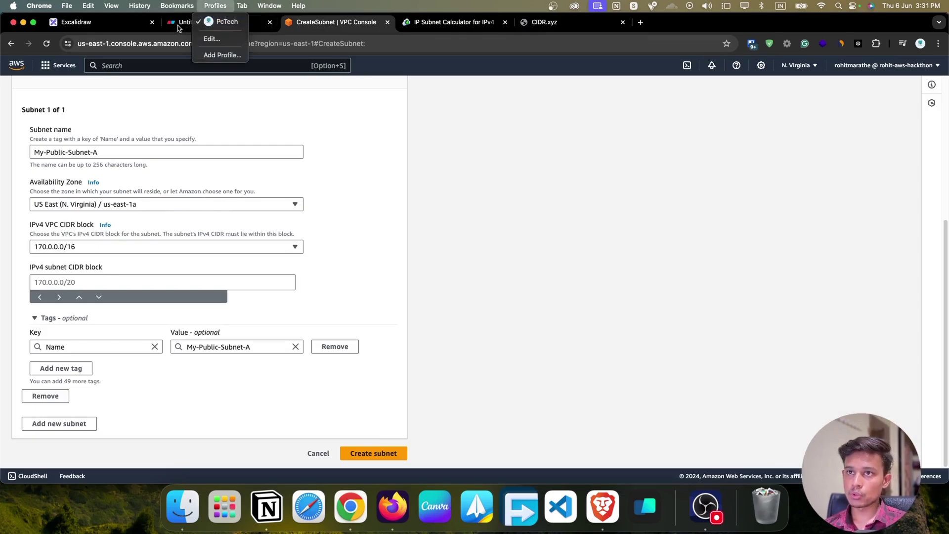
pyautogui.click(215, 6)
pyautogui.click(541, 22)
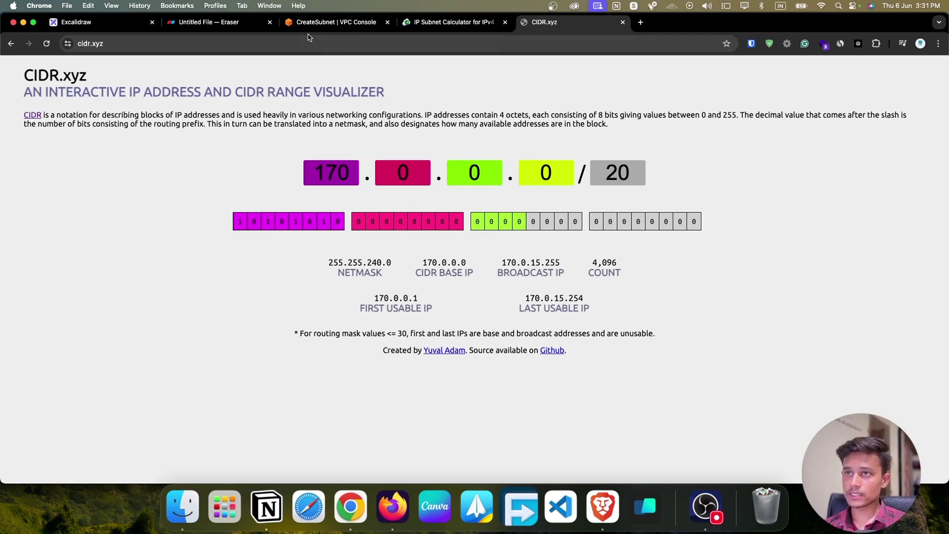
pyautogui.click(322, 25)
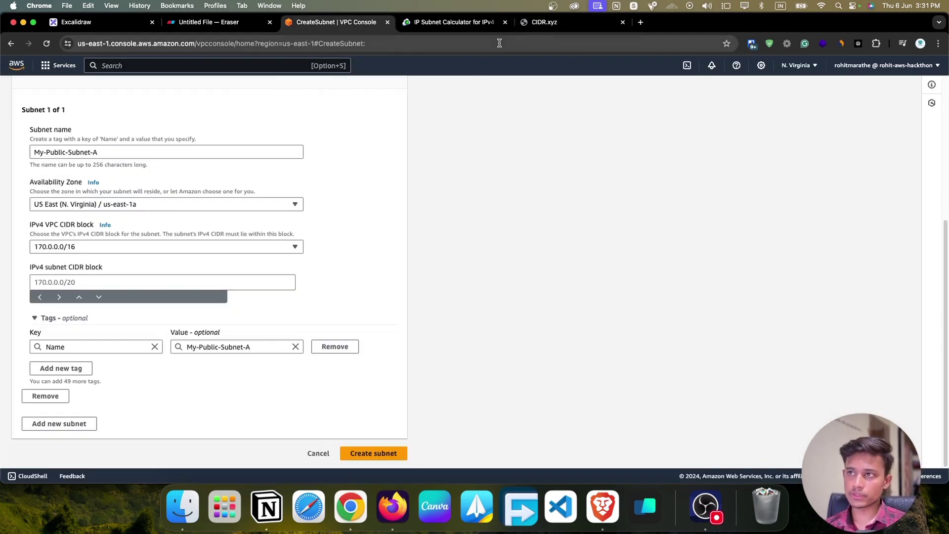
# Set the IPv4 subnet CIDR block of My-Public-Subnet-A to 170.0.0.0/20
pyautogui.click(152, 278)
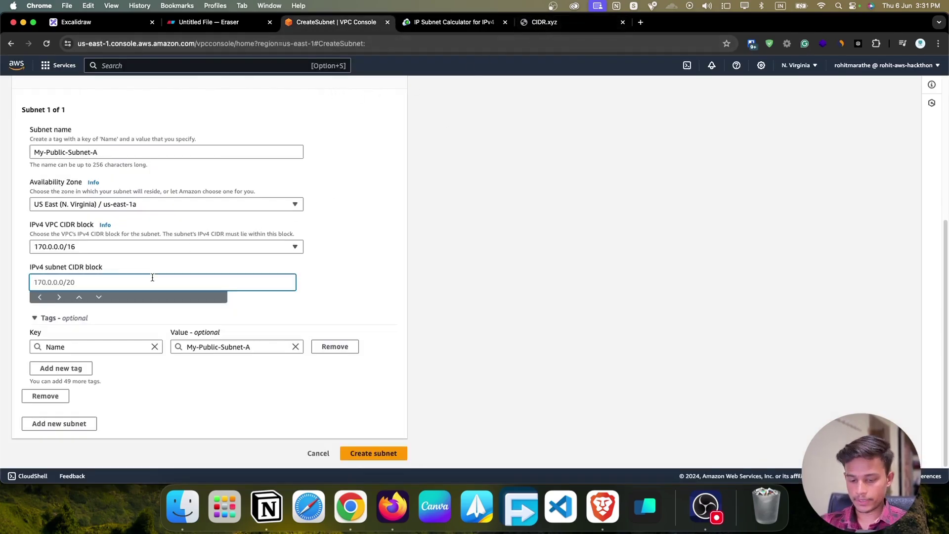
pyautogui.write('17')
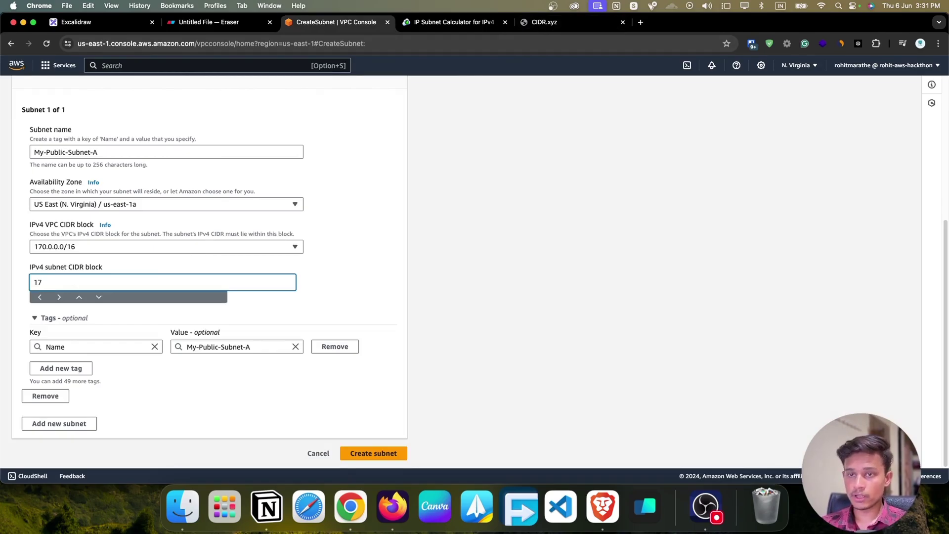
pyautogui.click(63, 250)
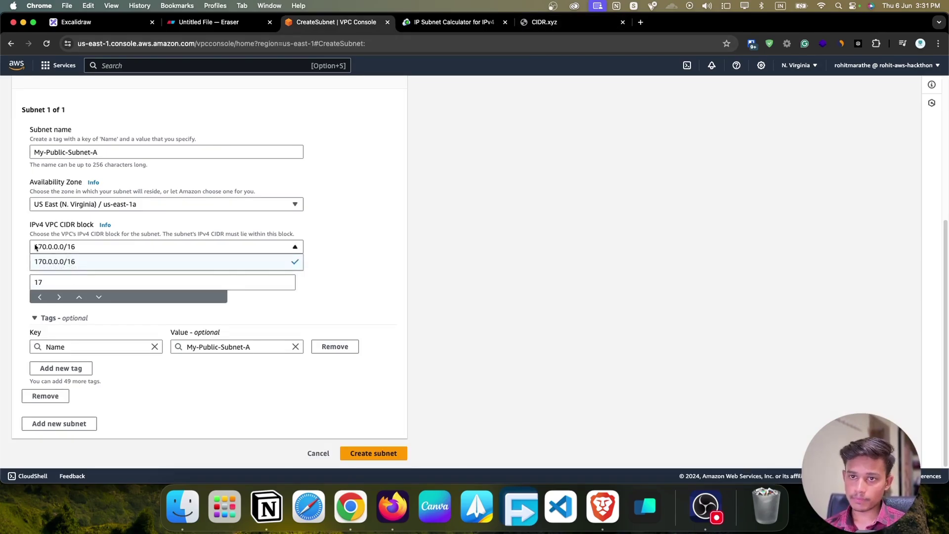
pyautogui.click(60, 301)
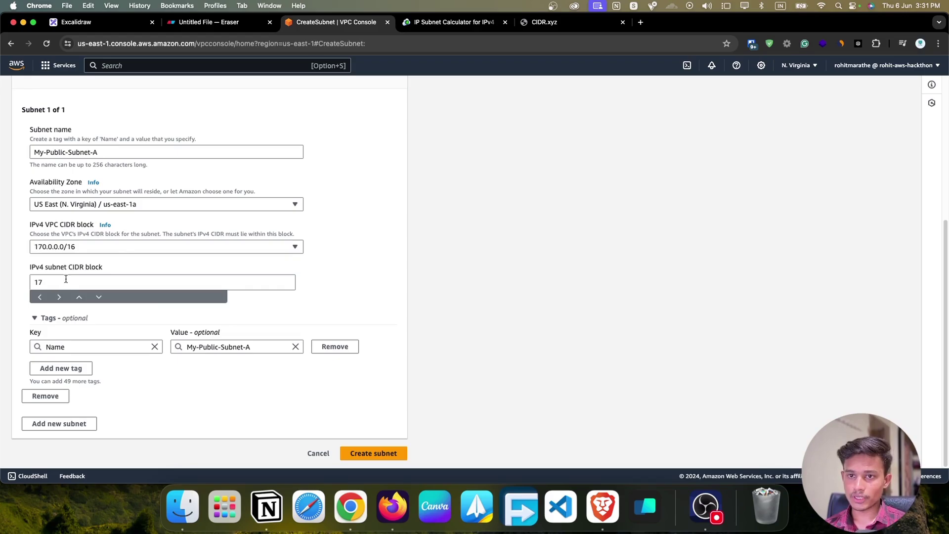
pyautogui.click(66, 280)
pyautogui.write('0.0')
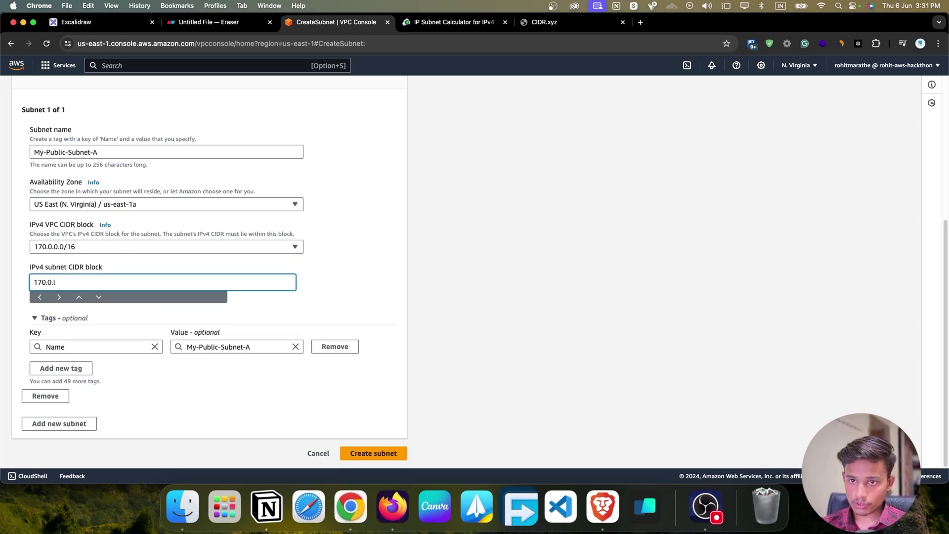
pyautogui.write('.0')
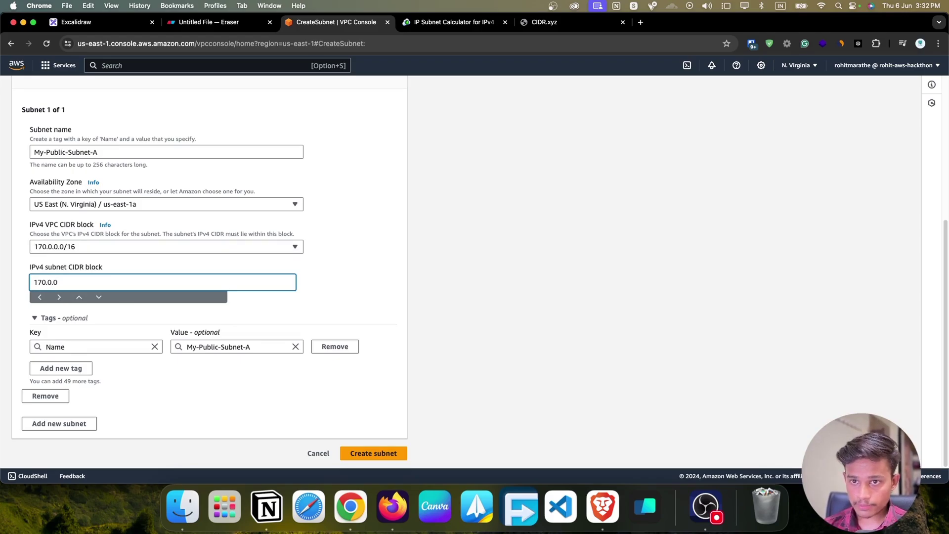
pyautogui.write('.0/')
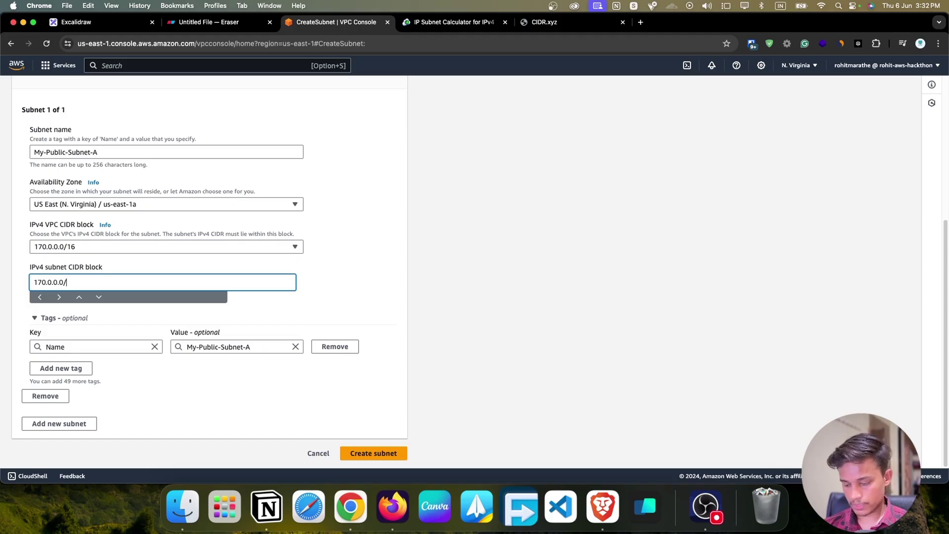
pyautogui.write('20')
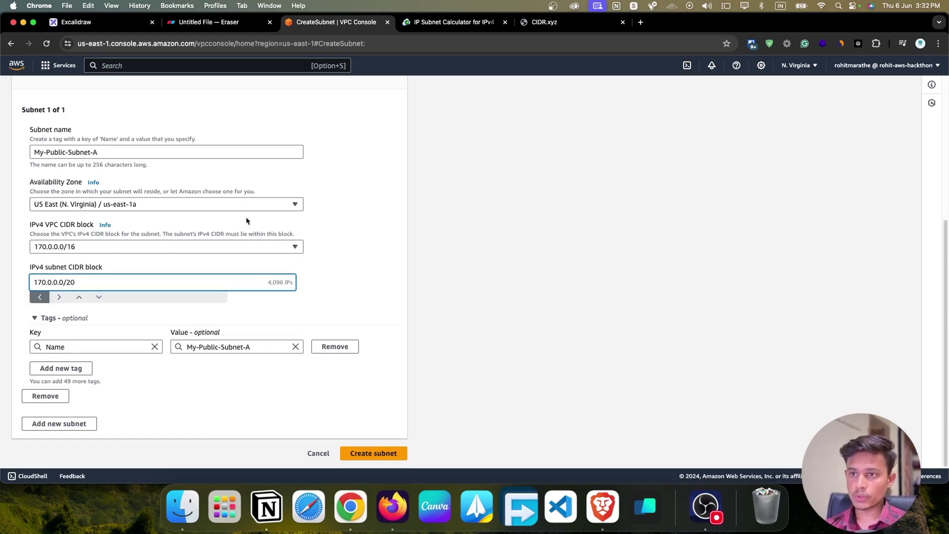
# Compare the subnet's IP count with the CIDR.xyz result and return to the IPv4 subnet CIDR block in the AWS form
pyautogui.click(323, 288)
pyautogui.moveTo(266, 285); pyautogui.dragTo(293, 285)
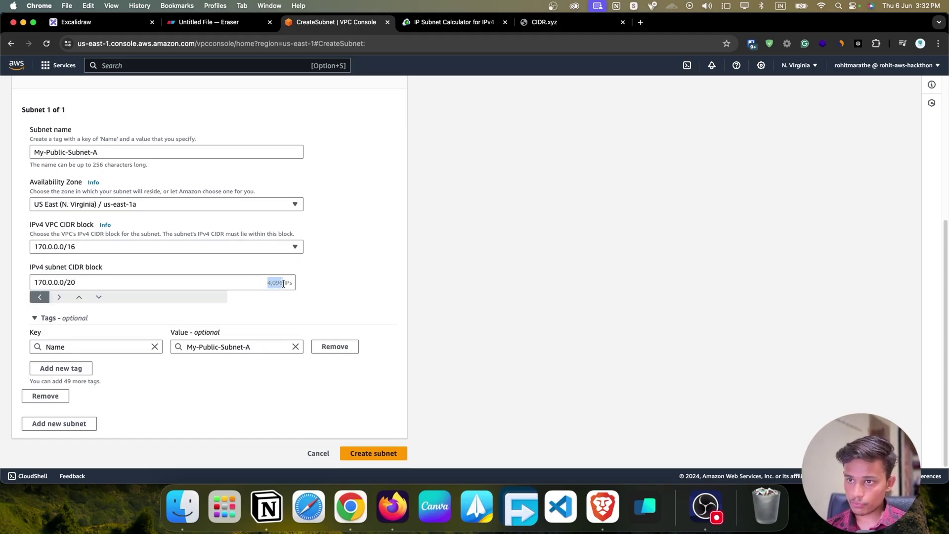
pyautogui.click(294, 297)
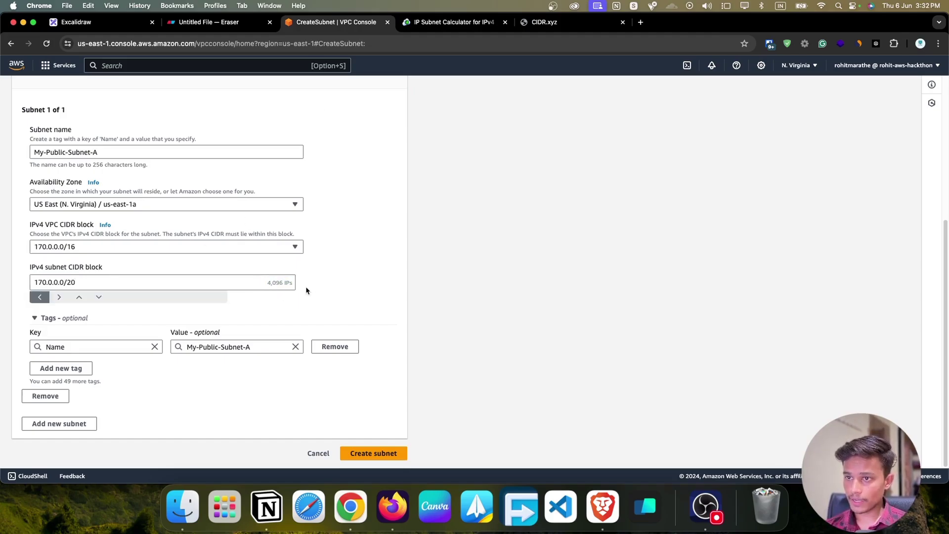
pyautogui.click(549, 23)
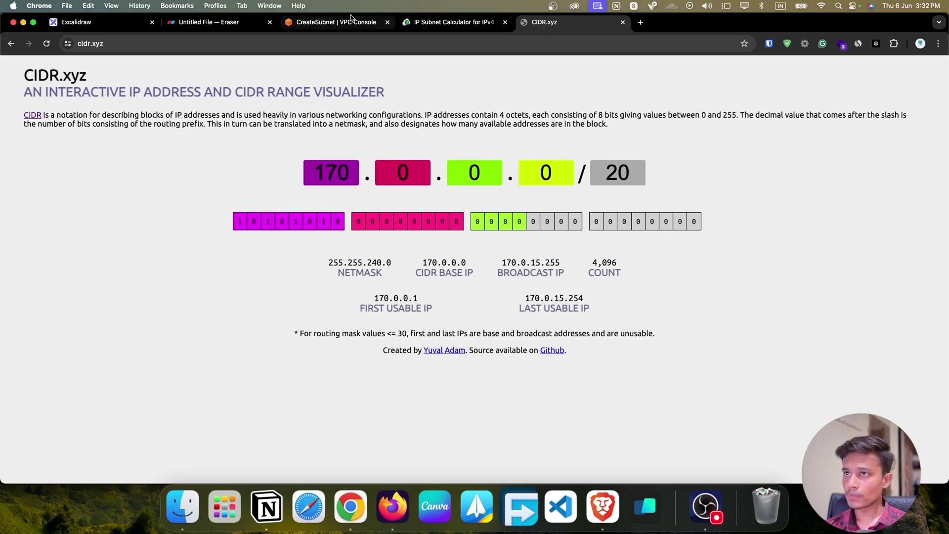
pyautogui.click(322, 23)
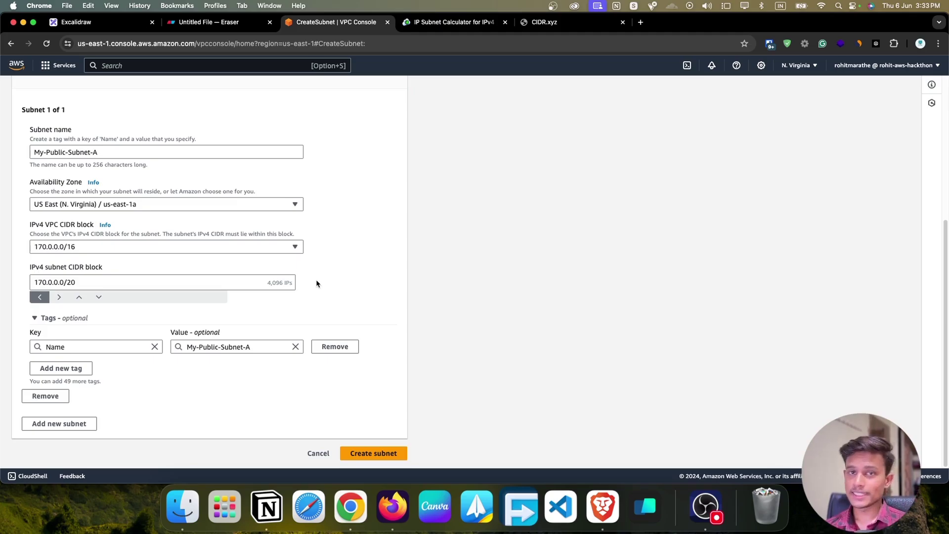
pyautogui.click(104, 278)
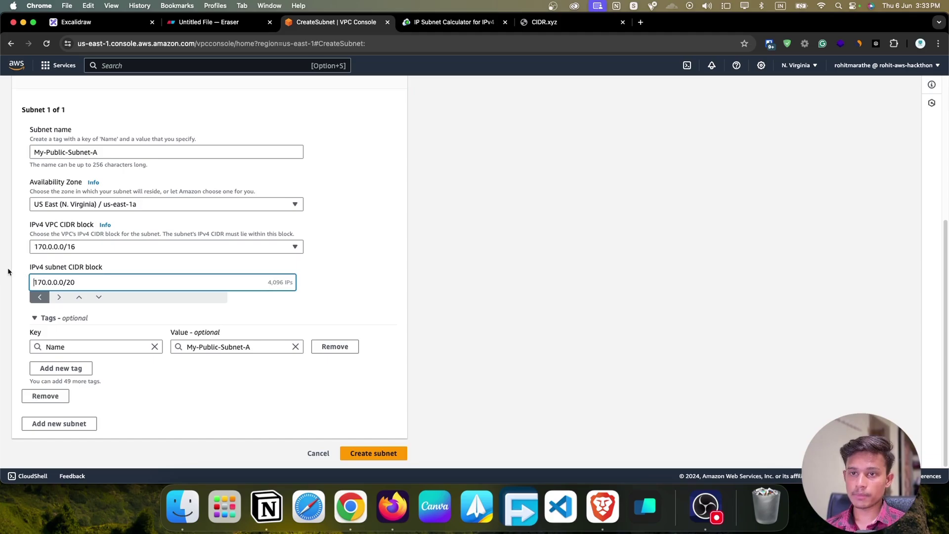
# Create My-Public-Subnet-A in us-east-1a with the 170.0.0.0/20 subnet CIDR block
pyautogui.tripleClick(106, 279)
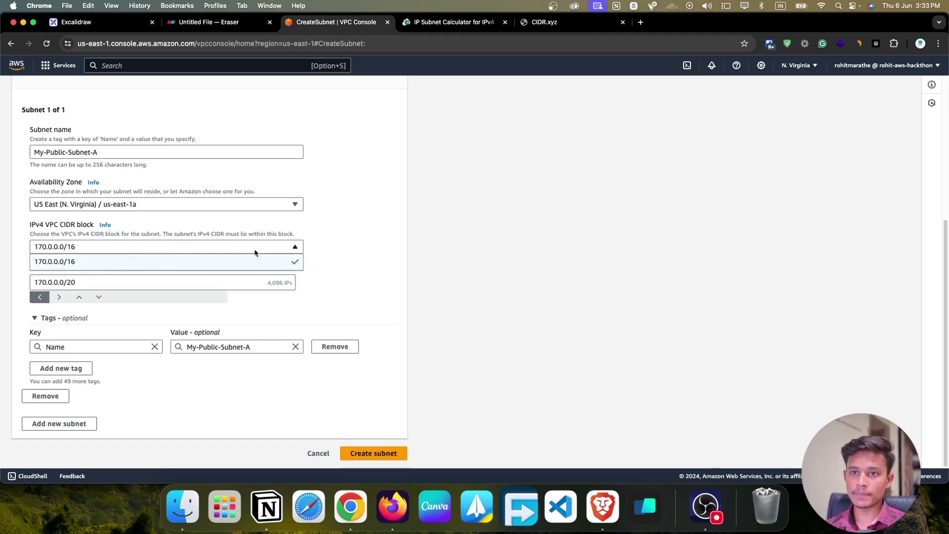
pyautogui.click(351, 260)
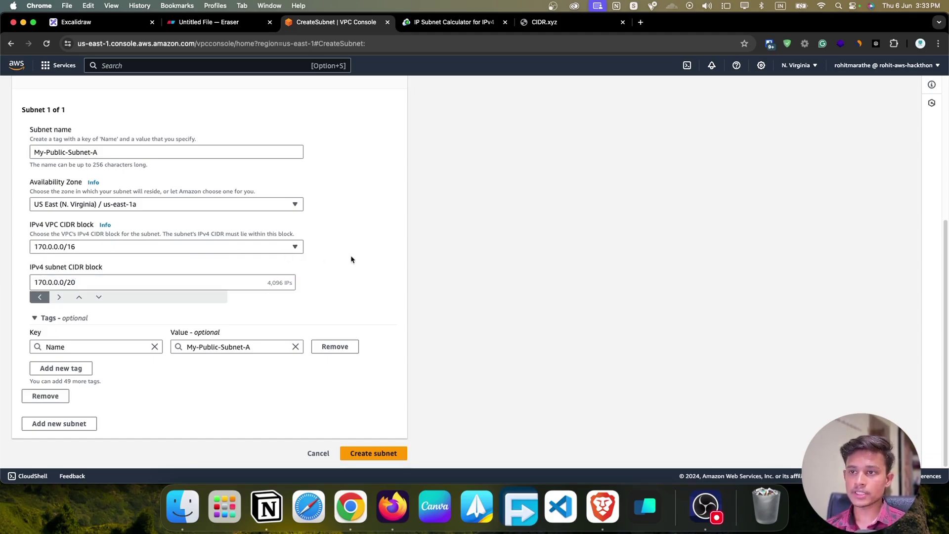
pyautogui.click(376, 454)
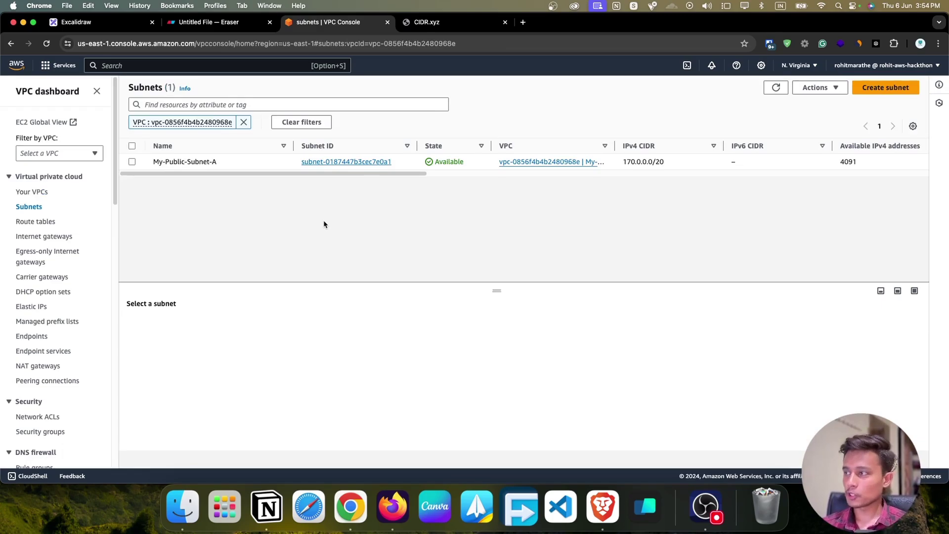
# Start another subnet and assign it to My-Custom-VPC
pyautogui.click(895, 92)
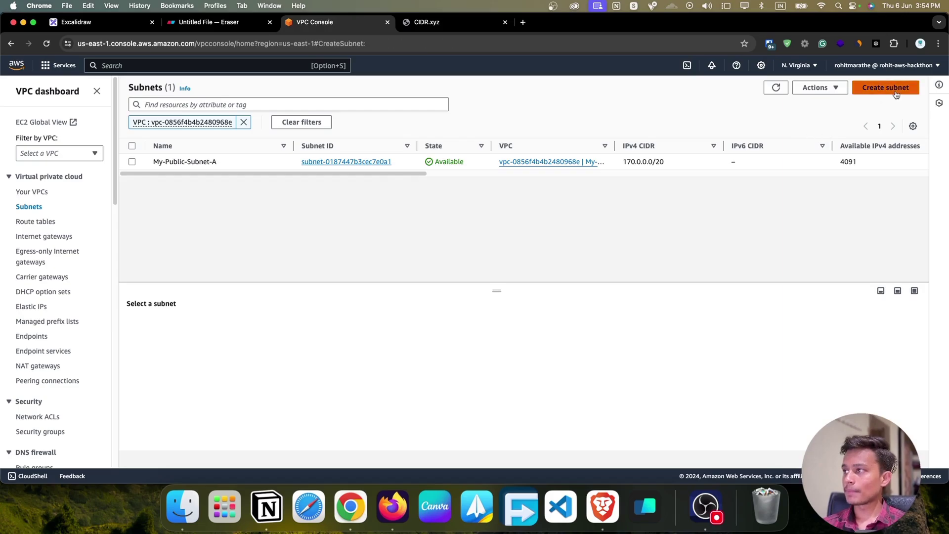
pyautogui.press('super+bracketleft')
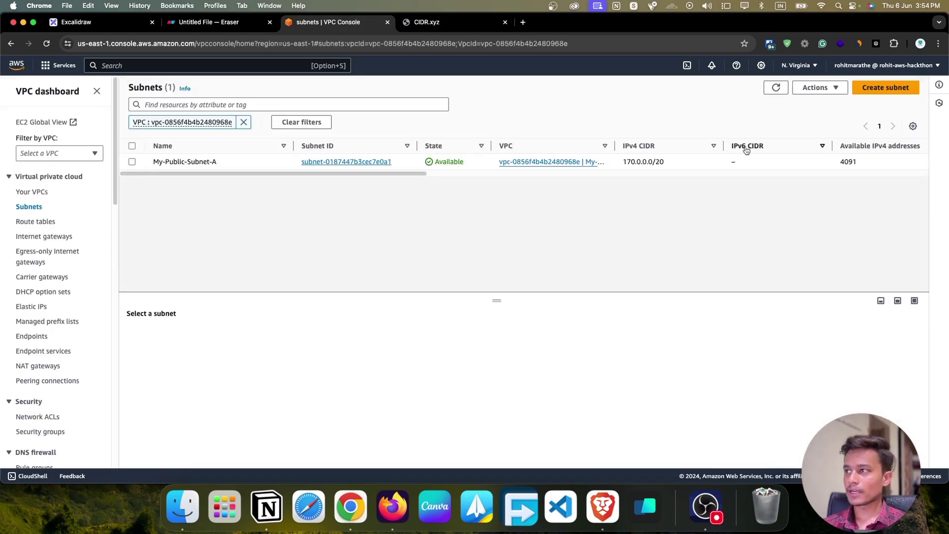
pyautogui.rightClick(865, 93)
pyautogui.click(913, 93)
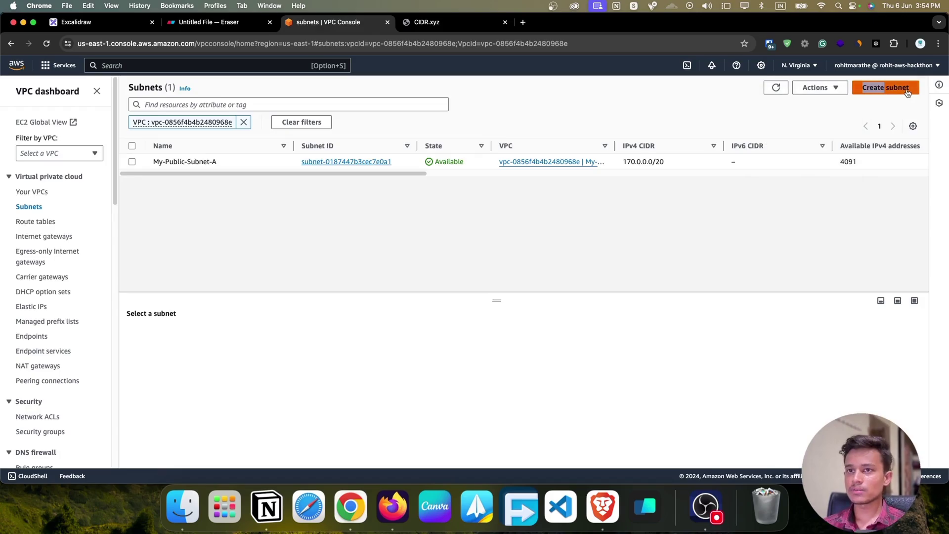
pyautogui.click(907, 93)
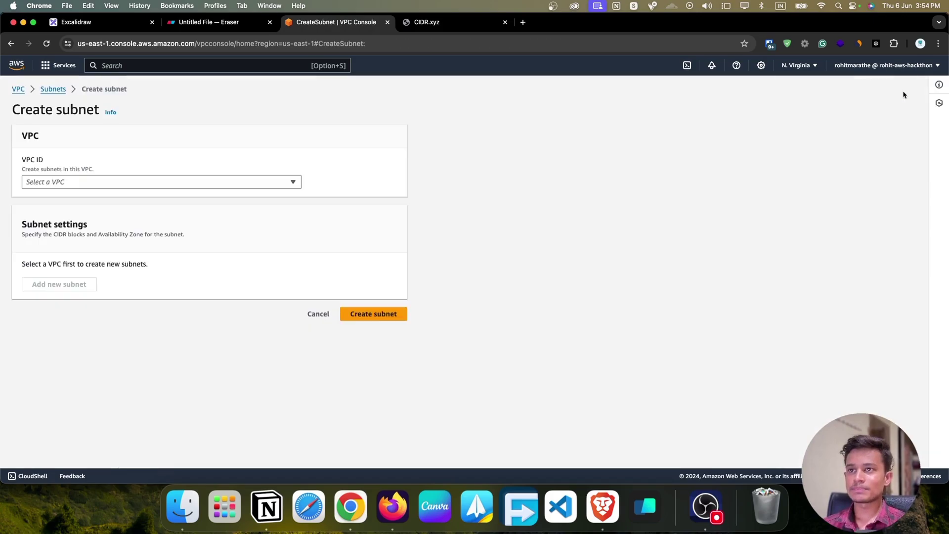
pyautogui.click(255, 184)
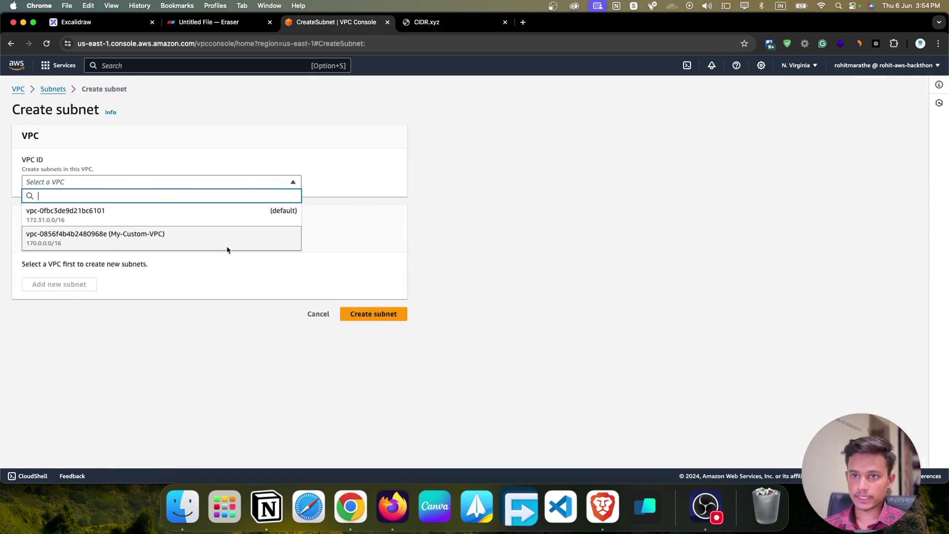
pyautogui.click(228, 249)
# Name the second subnet My-Public-Subnet-B and place it in availability zone us-east-1b
pyautogui.scroll(-5, 121, 239)
pyautogui.click(102, 167)
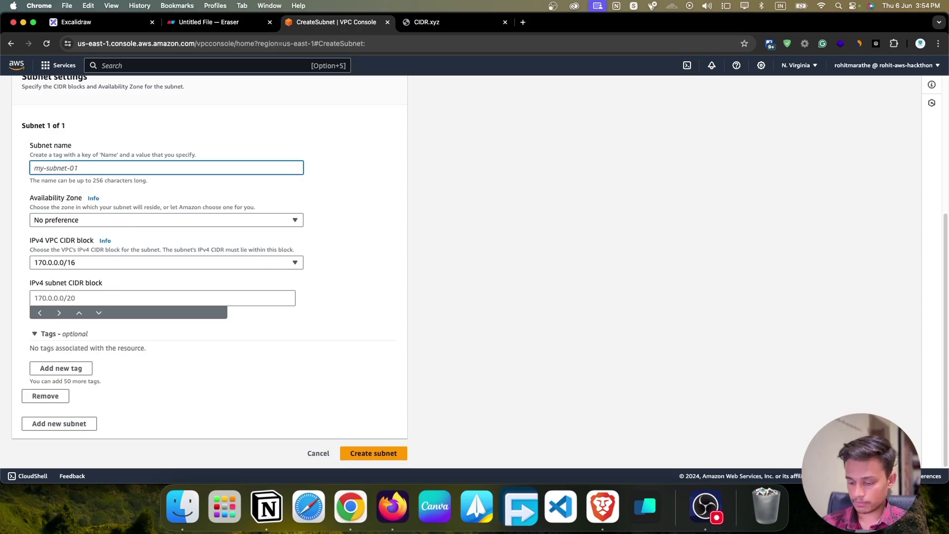
pyautogui.write('My-Publ')
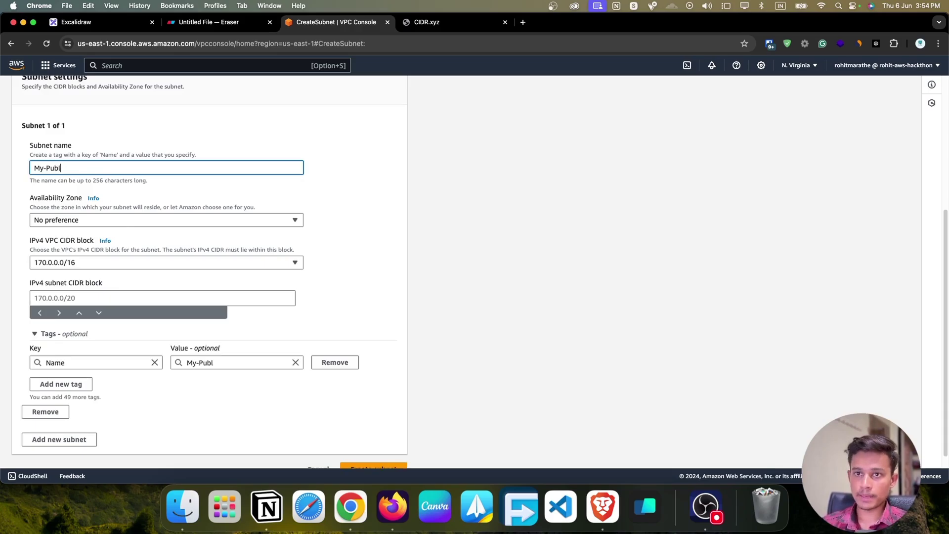
pyautogui.write('ic-Subn')
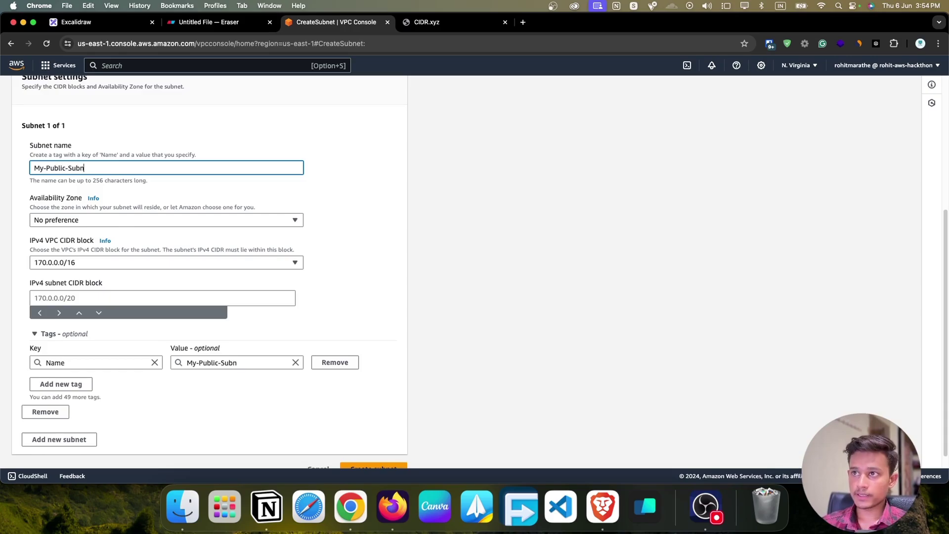
pyautogui.write('et-B')
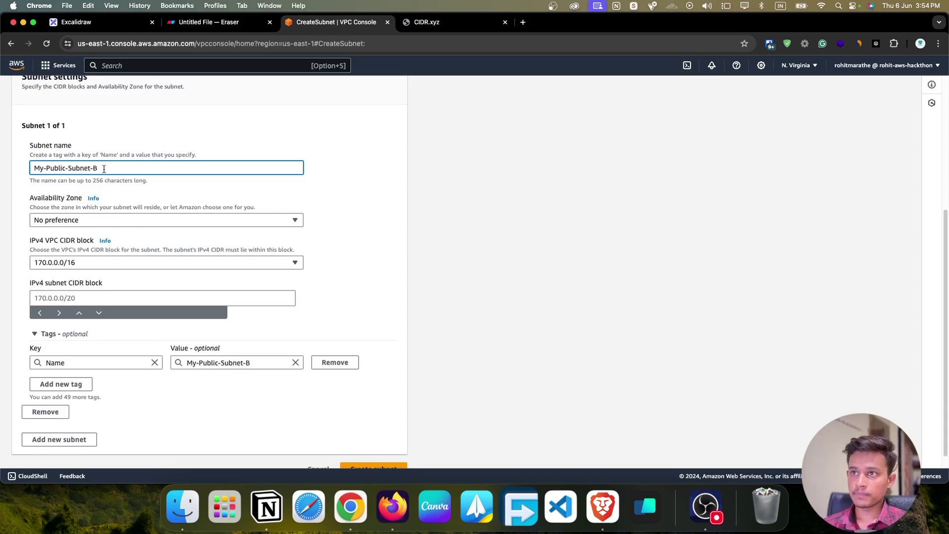
pyautogui.click(161, 223)
pyautogui.click(153, 294)
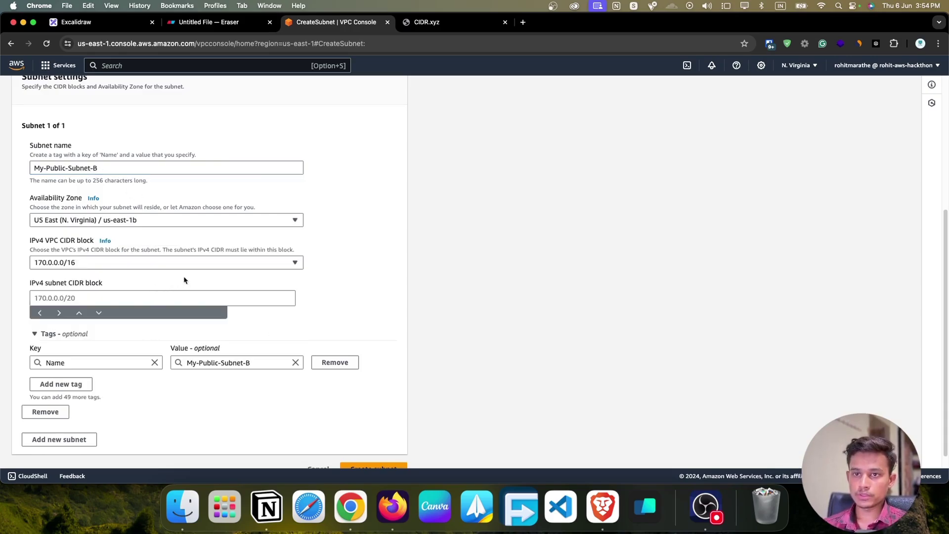
# Try to create My-Public-Subnet-B with the IPv4 subnet CIDR block 170.0.0.0/20
pyautogui.scroll(-1, 180, 276)
pyautogui.click(140, 283)
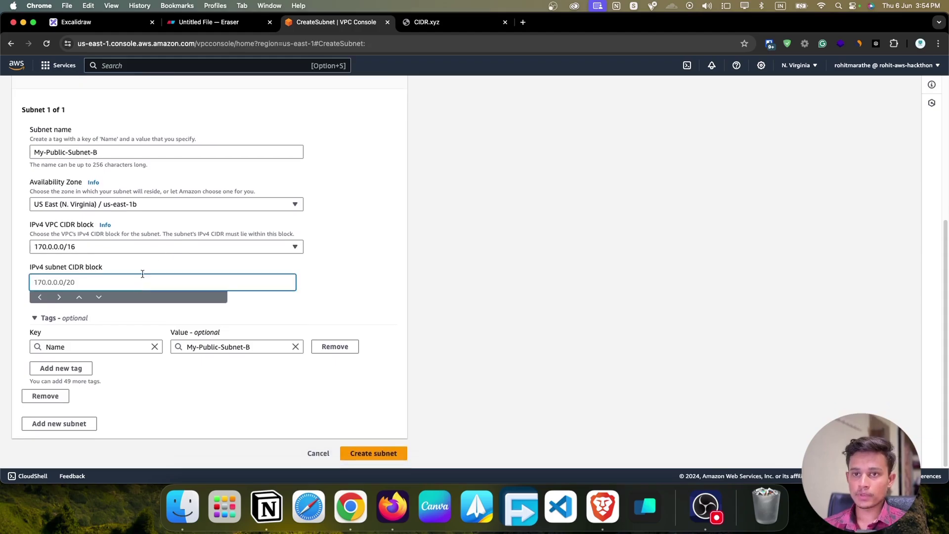
pyautogui.write('170.')
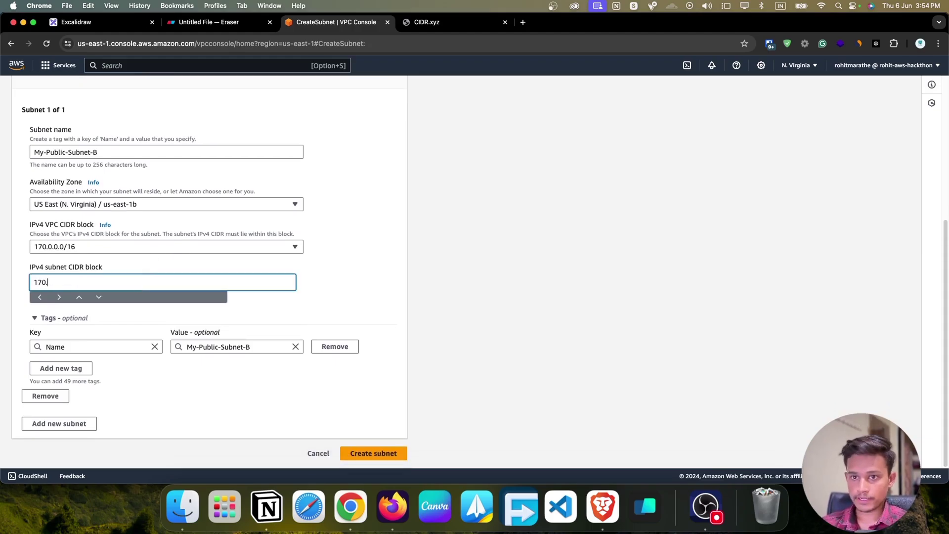
pyautogui.write('0.0.0/')
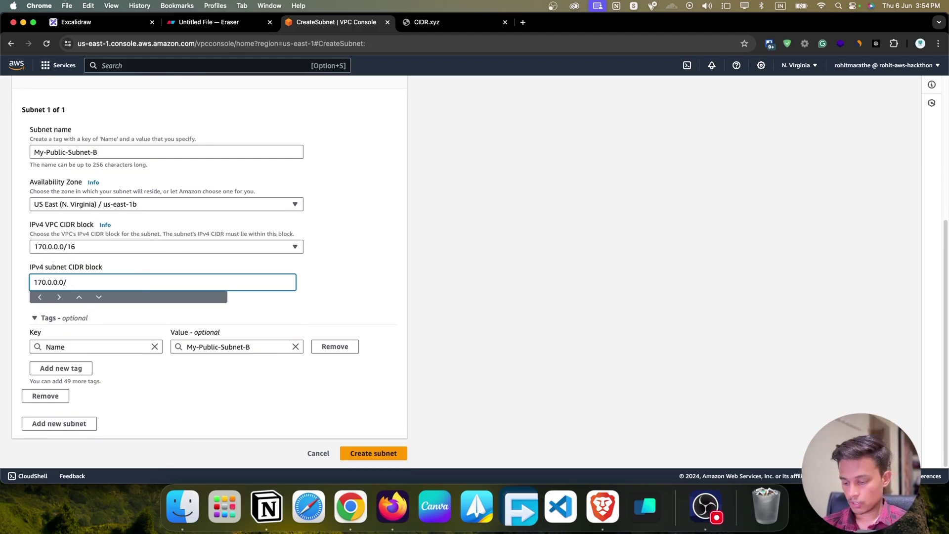
pyautogui.write('20')
pyautogui.click(327, 256)
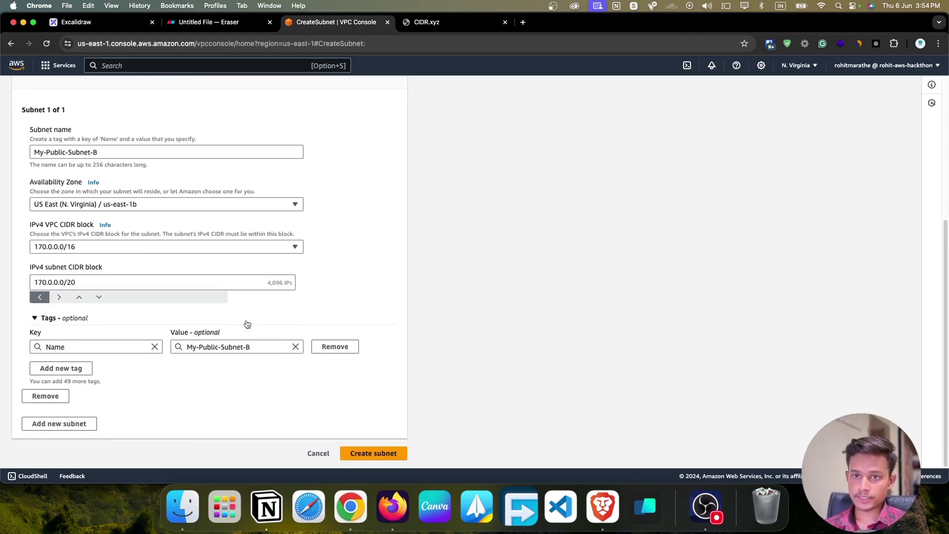
pyautogui.click(377, 455)
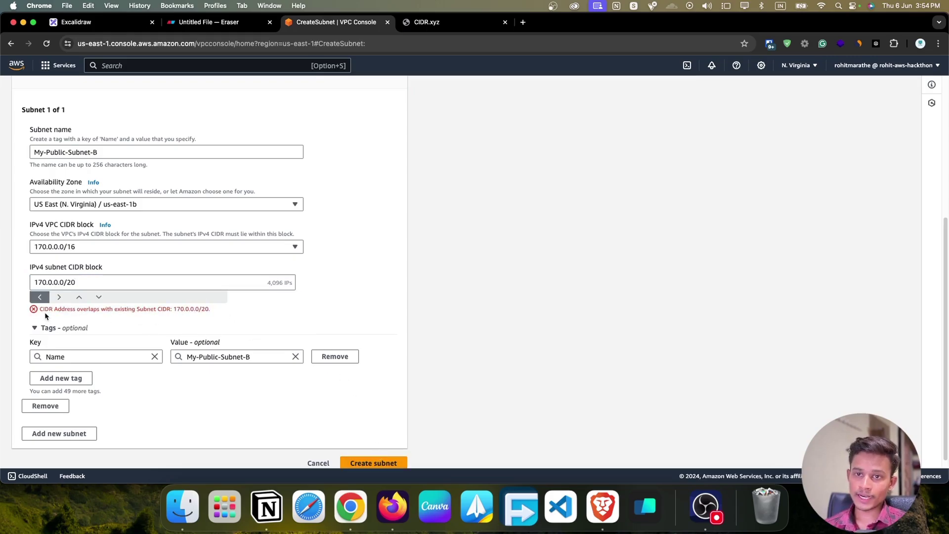
# Review the validation feedback on the IPv4 subnet CIDR block and leave the form for the subnets list
pyautogui.moveTo(35, 309); pyautogui.dragTo(182, 316)
pyautogui.click(217, 317)
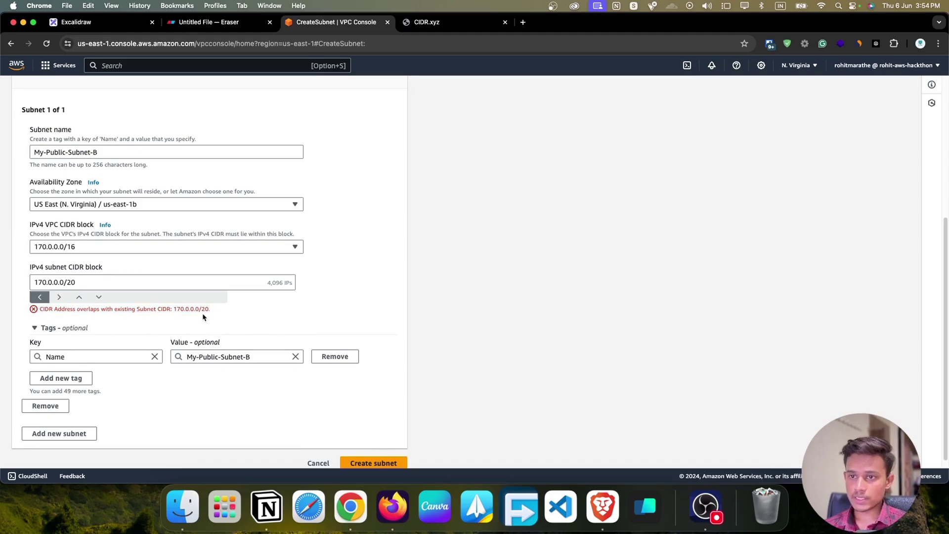
pyautogui.scroll(10, 203, 310)
pyautogui.press('super+bracketleft')
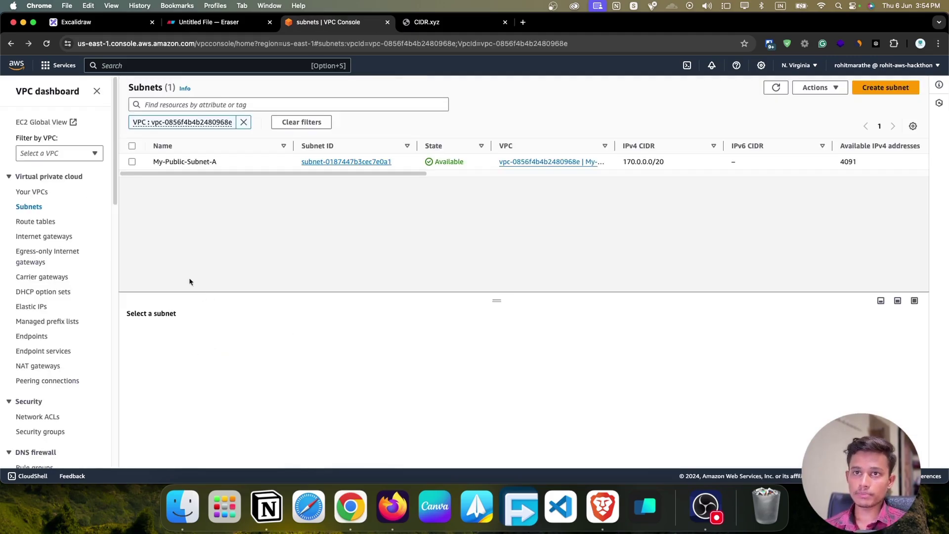
# Examine the IPv4 CIDR, available addresses and availability zone of My-Public-Subnet-A in the subnets list
pyautogui.moveTo(245, 174); pyautogui.dragTo(341, 175)
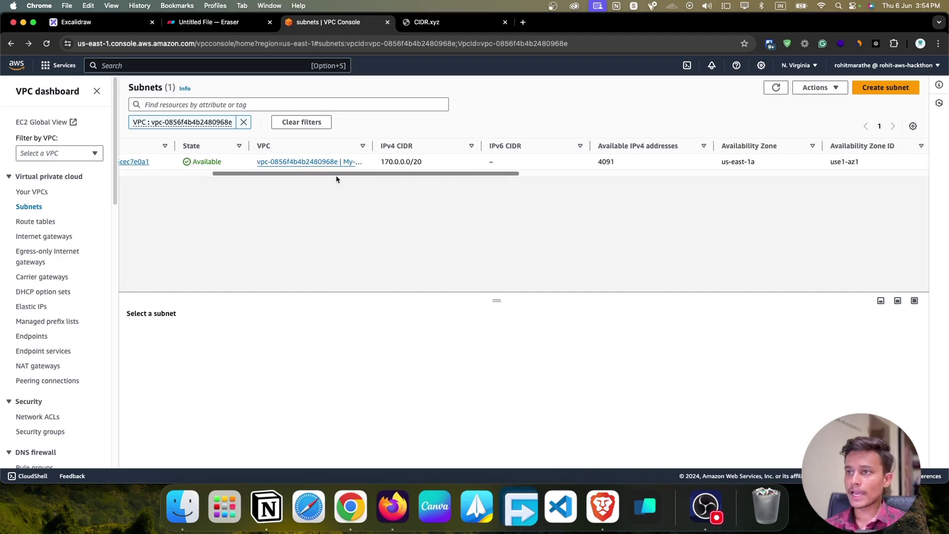
pyautogui.moveTo(424, 163); pyautogui.dragTo(363, 163)
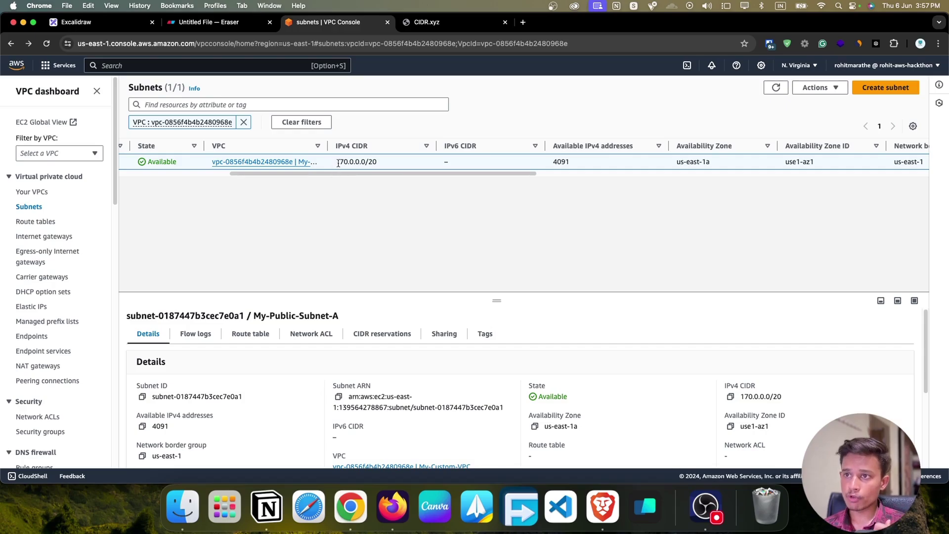
pyautogui.moveTo(336, 162); pyautogui.dragTo(366, 161)
pyautogui.click(385, 189)
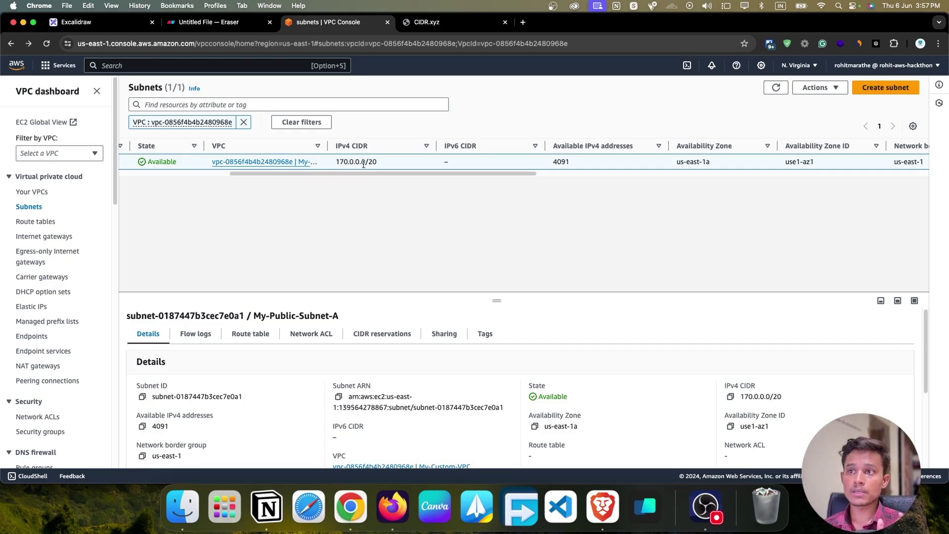
pyautogui.moveTo(369, 162); pyautogui.dragTo(213, 178)
pyautogui.click(341, 214)
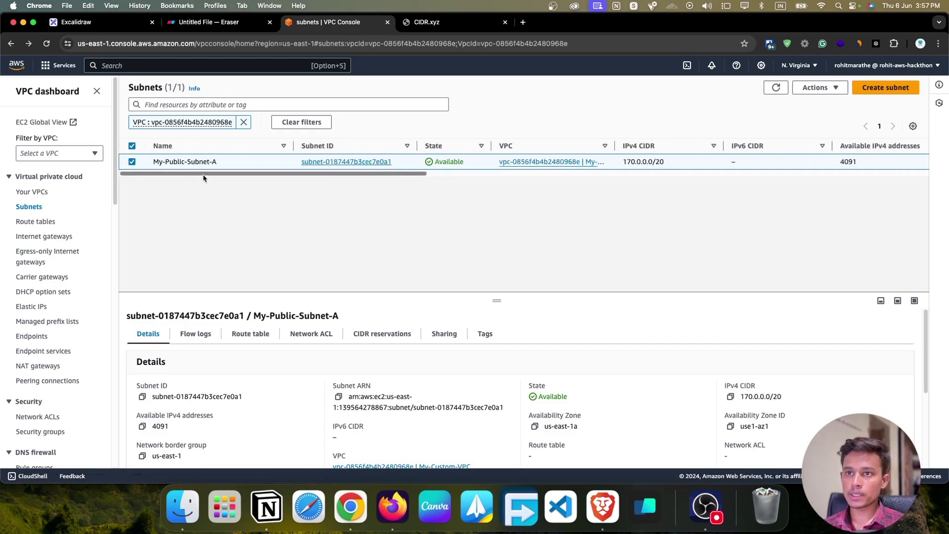
pyautogui.hscroll(10, 296, 191)
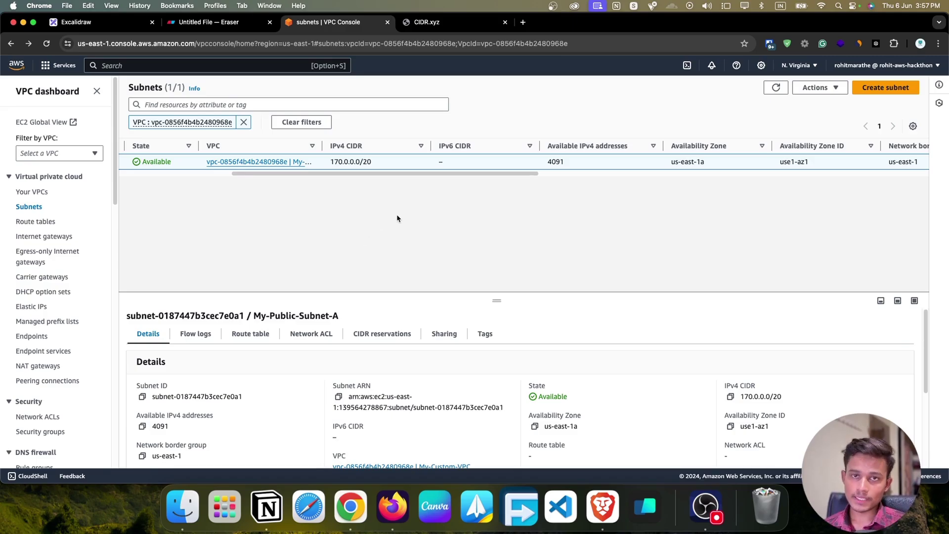
pyautogui.moveTo(361, 162); pyautogui.dragTo(331, 164)
pyautogui.click(342, 266)
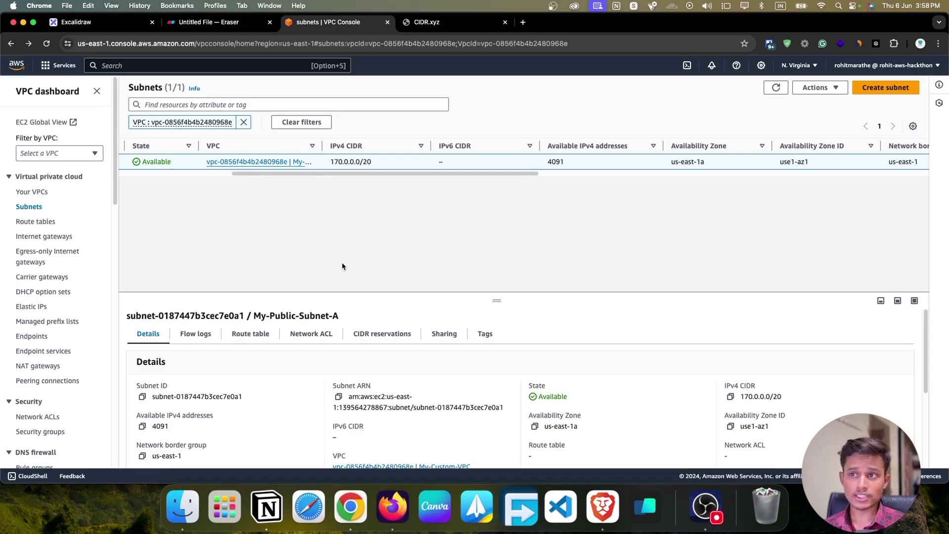
# Start a new subnet and select My-Custom-VPC (170.0.0.0/16) as its VPC
pyautogui.click(871, 89)
pyautogui.click(207, 183)
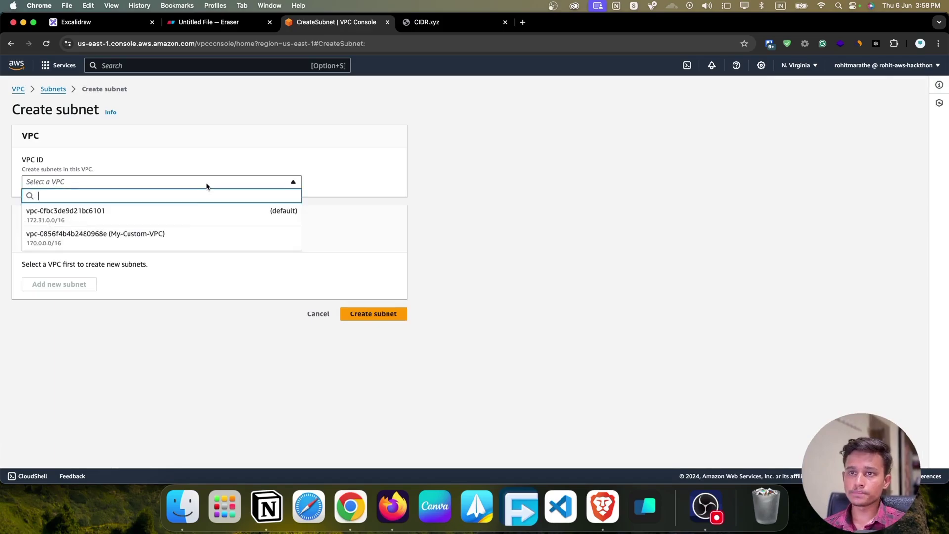
pyautogui.click(196, 243)
# Name the new subnet My-Public-Subnet-B and set its availability zone to us-east-1b
pyautogui.scroll(-4, 193, 261)
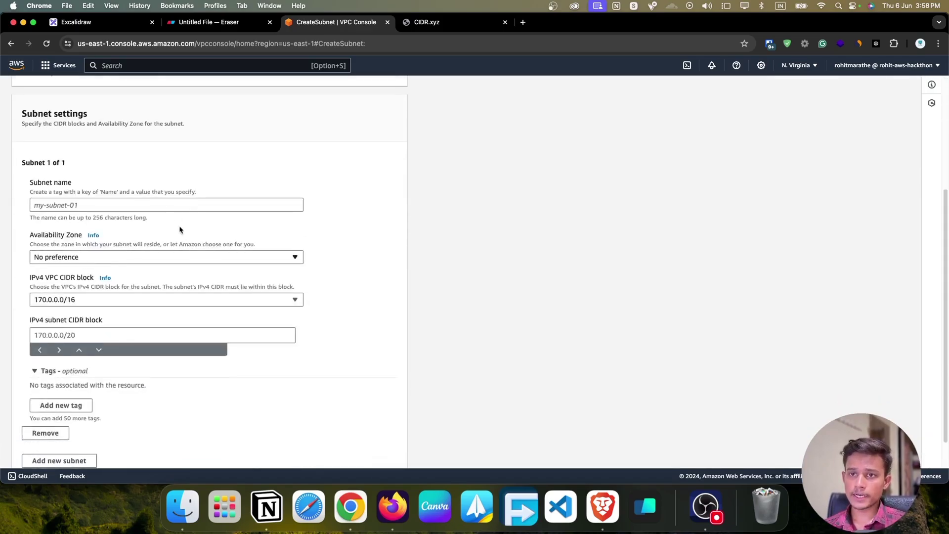
pyautogui.click(178, 206)
pyautogui.write('My-Sub')
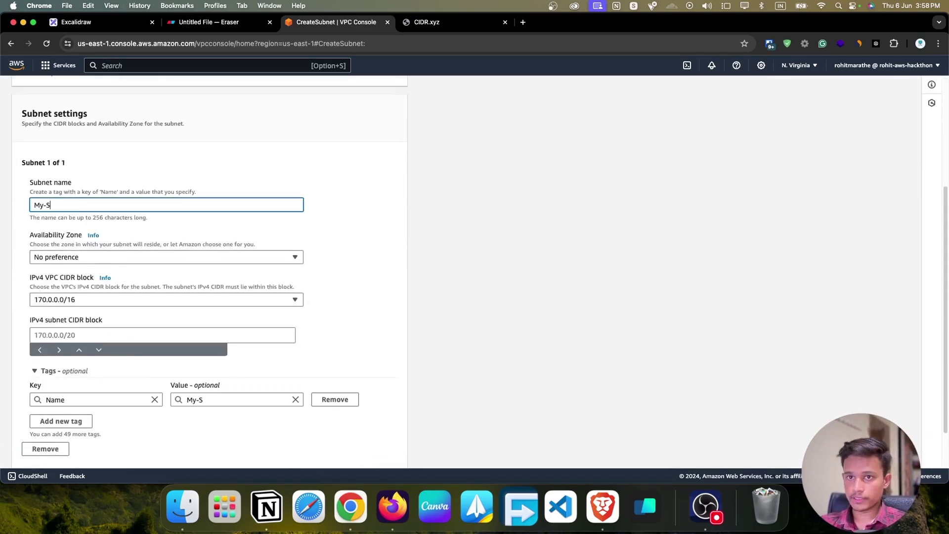
pyautogui.press('BackSpace')
pyautogui.press('BackSpace')
pyautogui.press('BackSpace')
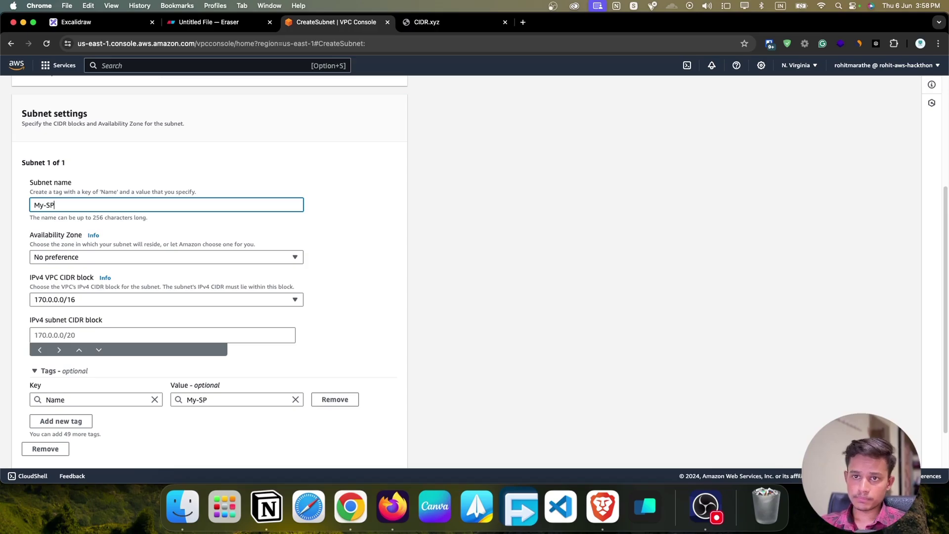
pyautogui.write('Public')
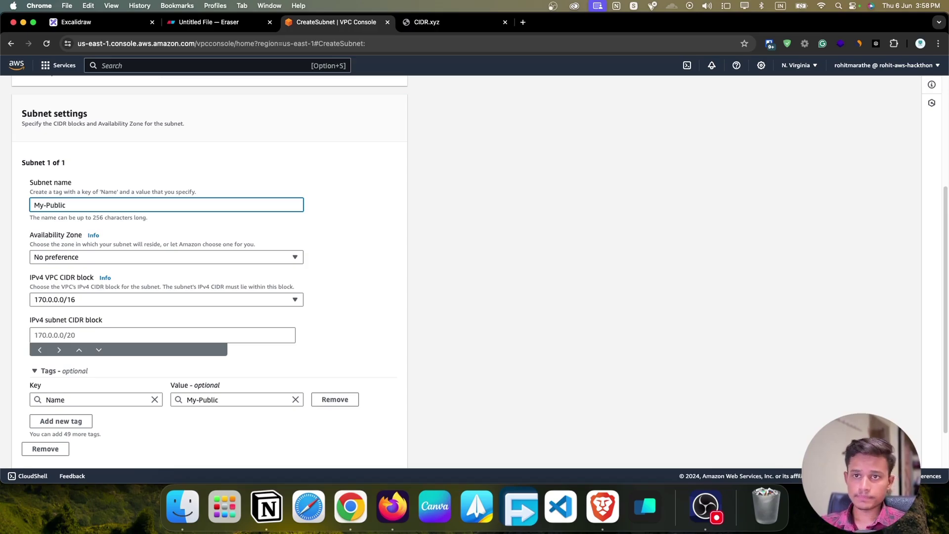
pyautogui.write('_su')
pyautogui.press('BackSpace')
pyautogui.press('BackSpace')
pyautogui.press('BackSpace')
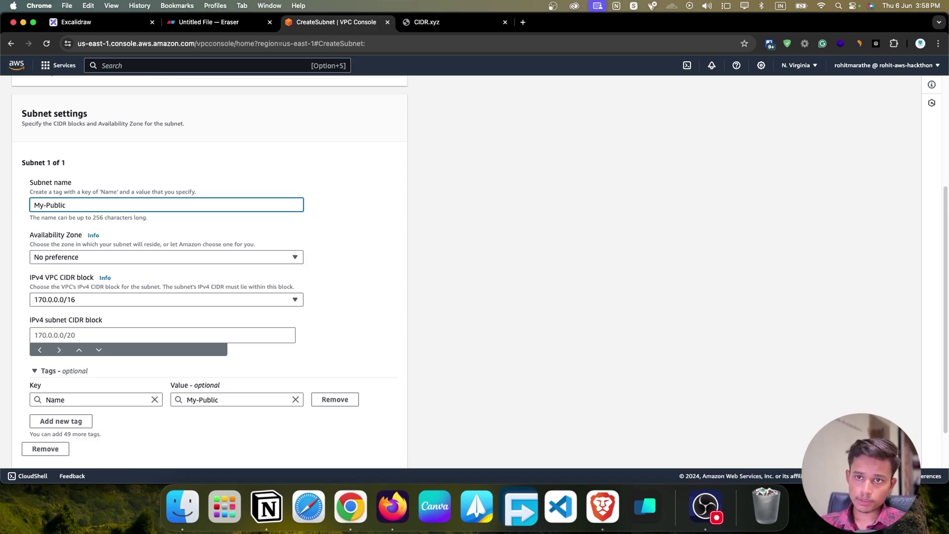
pyautogui.write('-Sub')
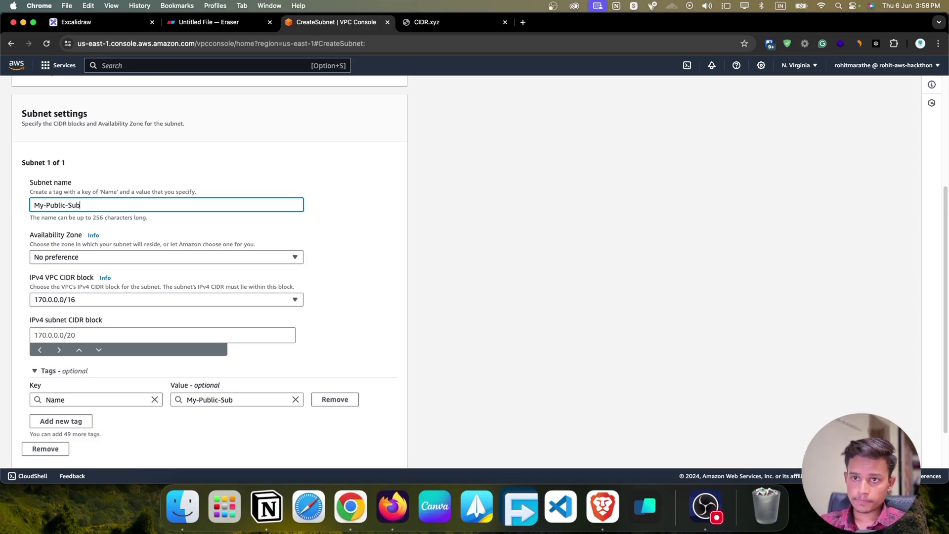
pyautogui.write('net-B')
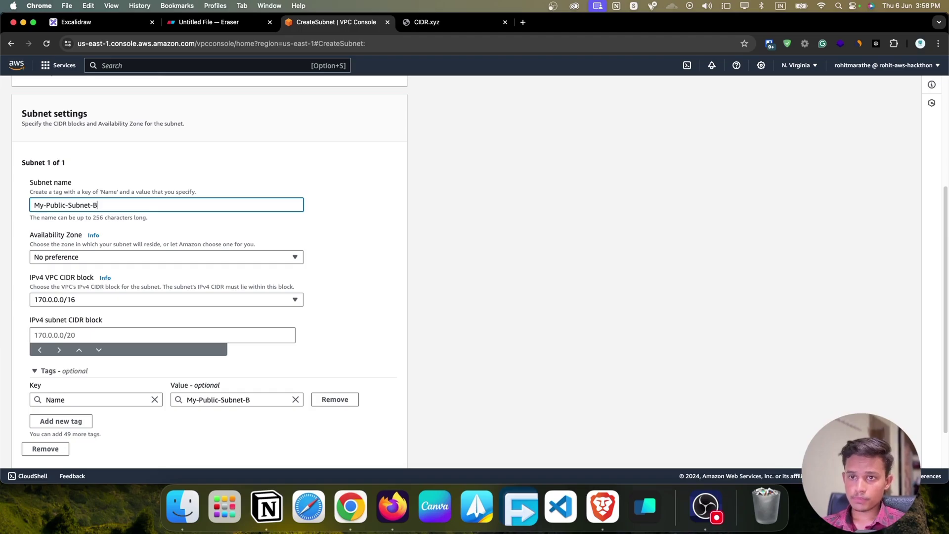
pyautogui.click(82, 259)
pyautogui.click(76, 325)
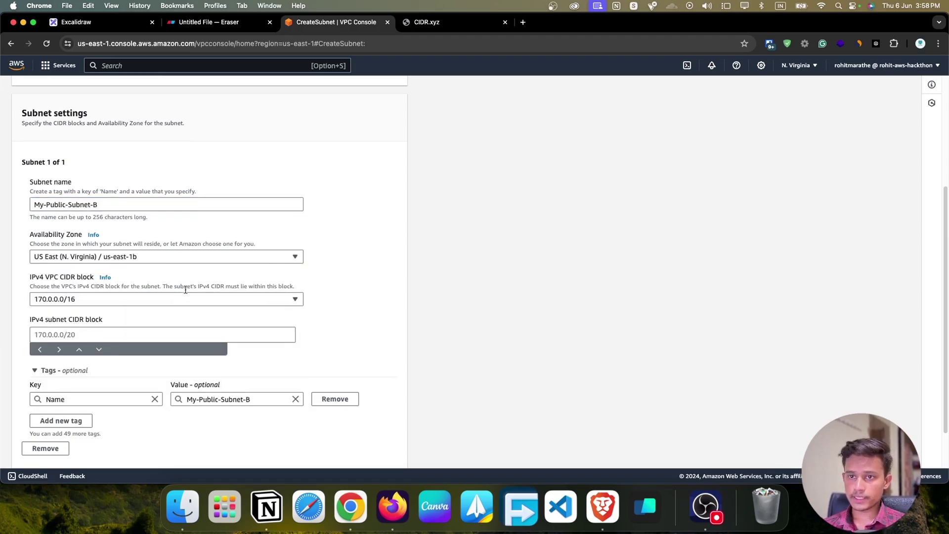
# Focus the empty IPv4 subnet CIDR block field of My-Public-Subnet-B and switch to the CIDR.xyz visualizer
pyautogui.scroll(-2, 140, 263)
pyautogui.click(59, 292)
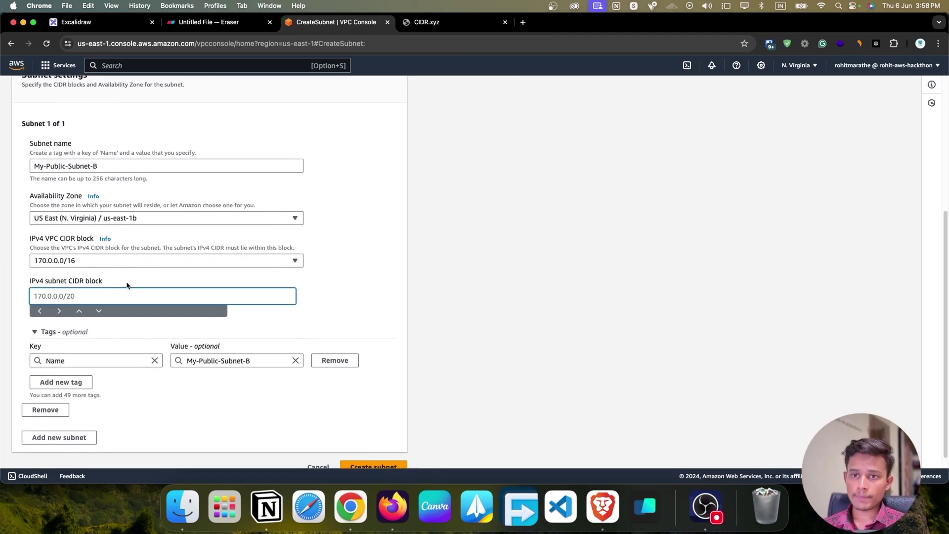
pyautogui.moveTo(128, 284); pyautogui.dragTo(30, 280)
pyautogui.click(90, 284)
pyautogui.click(56, 295)
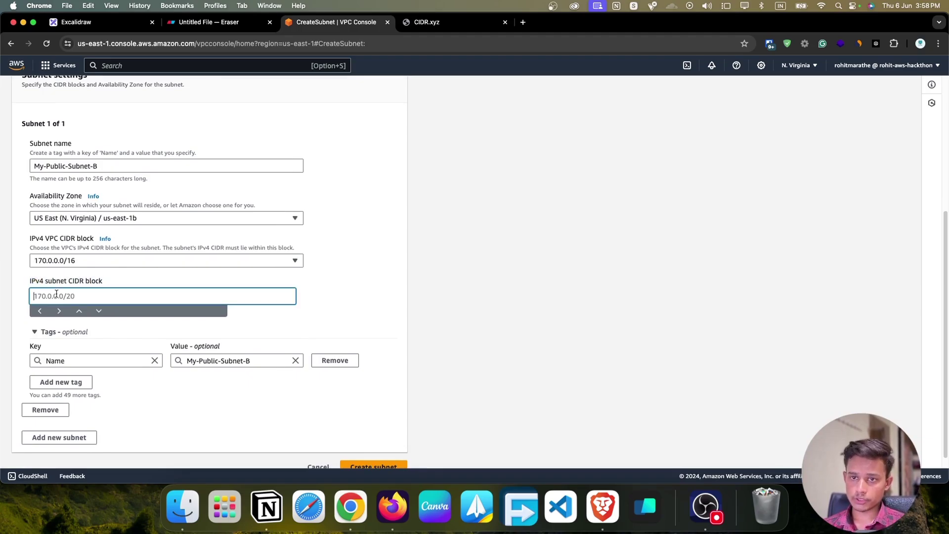
pyautogui.click(428, 23)
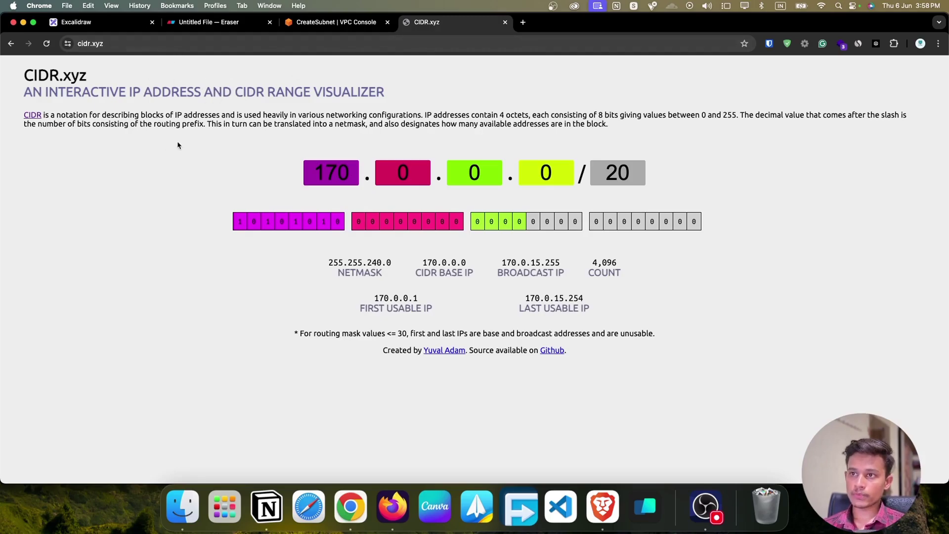
pyautogui.click(341, 22)
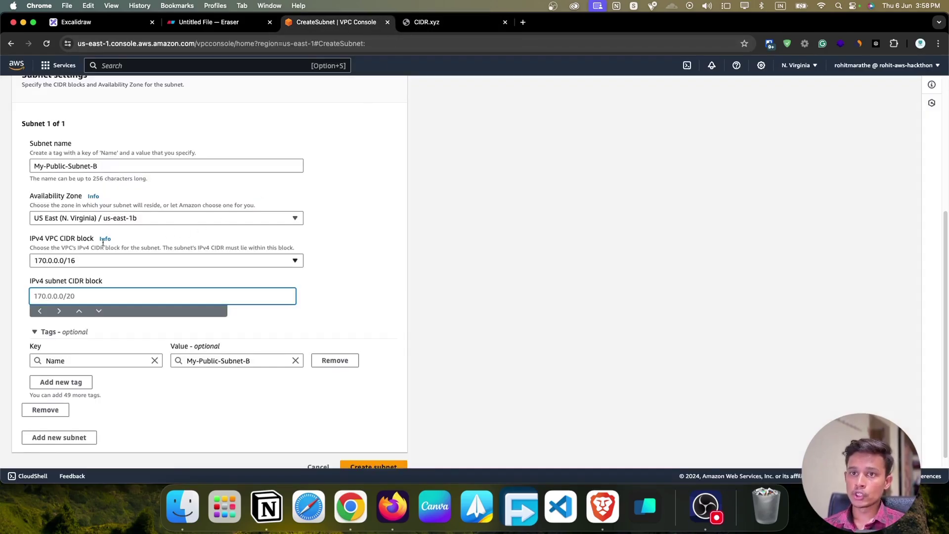
pyautogui.click(426, 22)
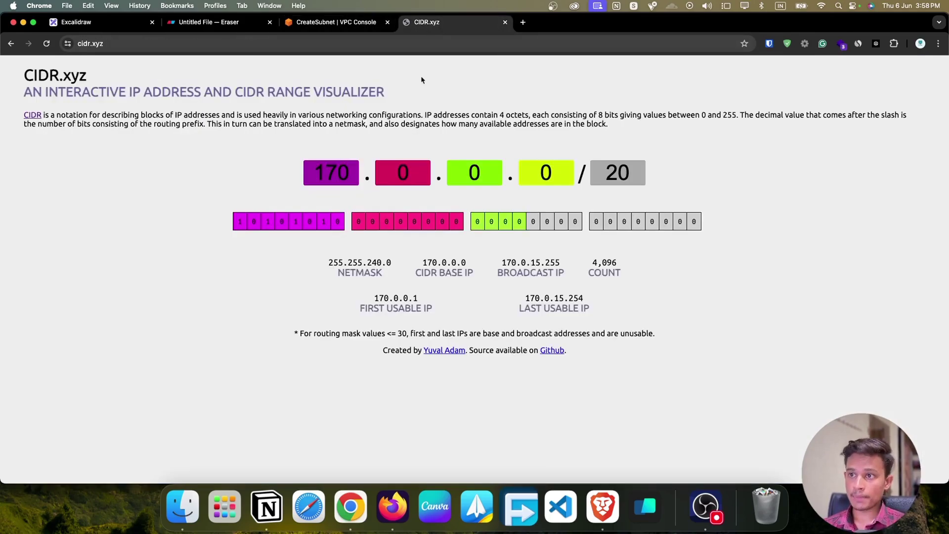
# Examine the prefix length and the first and last usable IP addresses of the 170.0.0.0/20 range
pyautogui.click(345, 169)
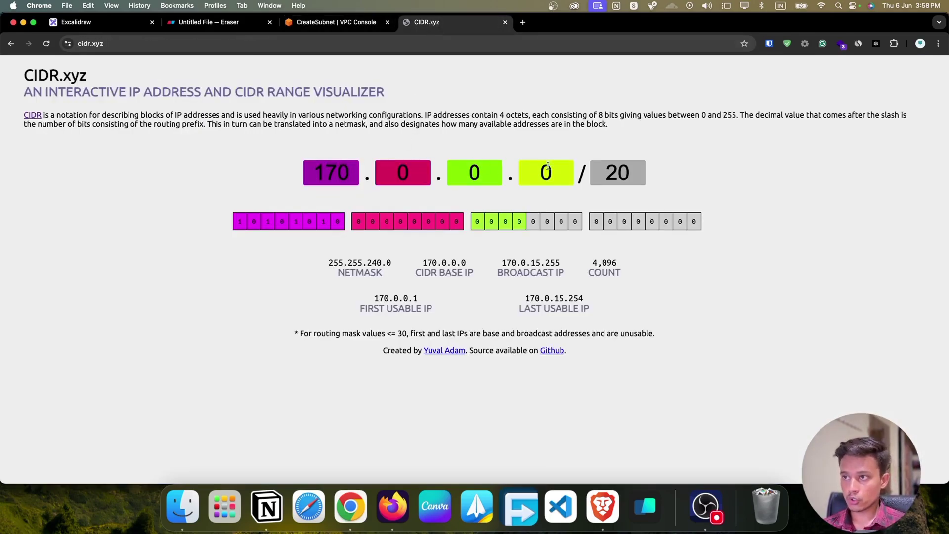
pyautogui.click(622, 168)
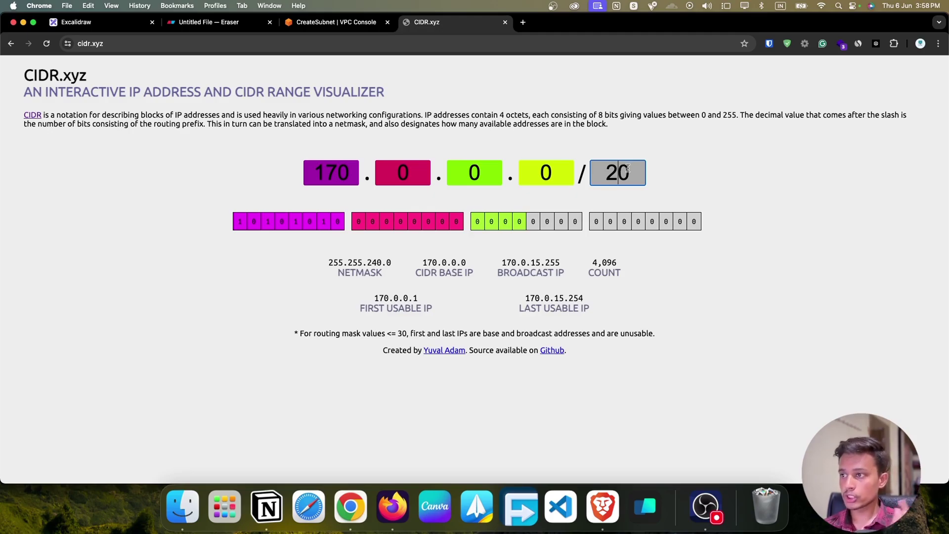
pyautogui.click(631, 284)
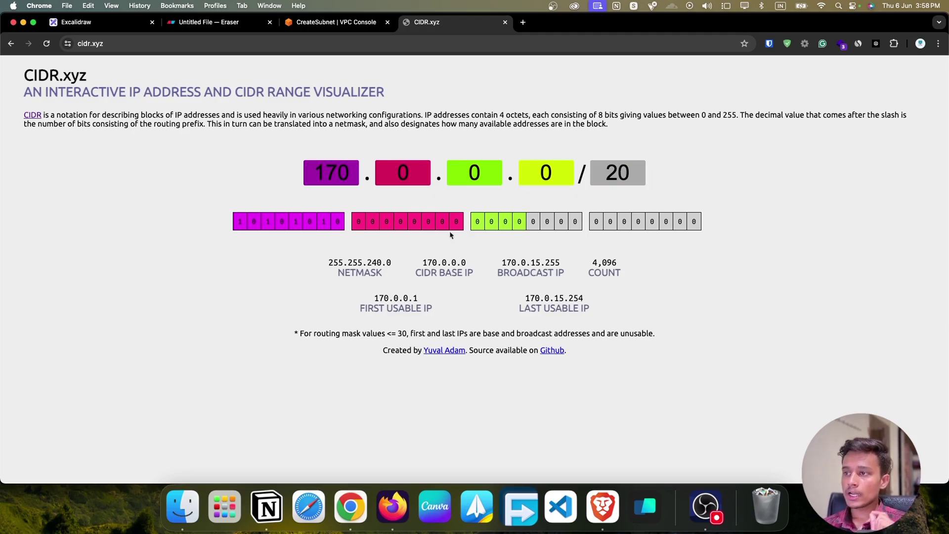
pyautogui.moveTo(374, 297); pyautogui.dragTo(431, 300)
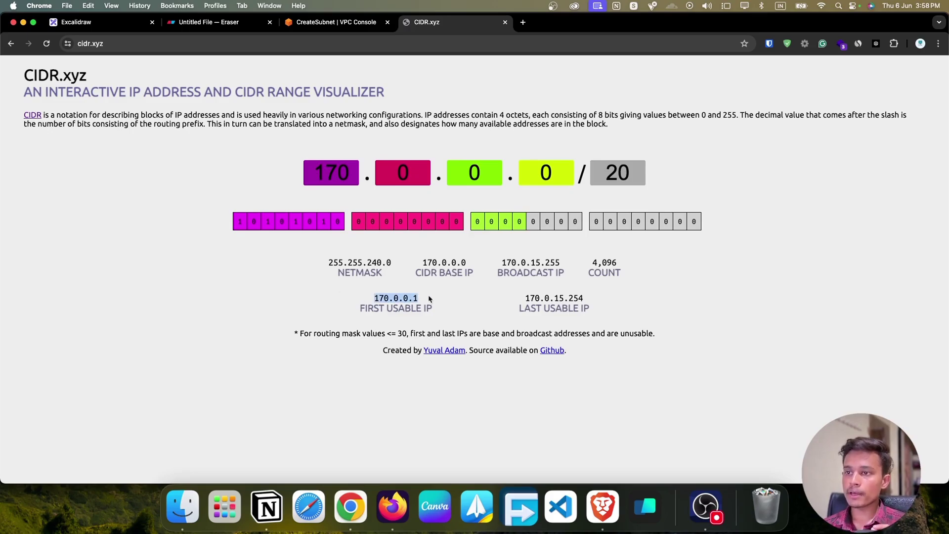
pyautogui.click(433, 300)
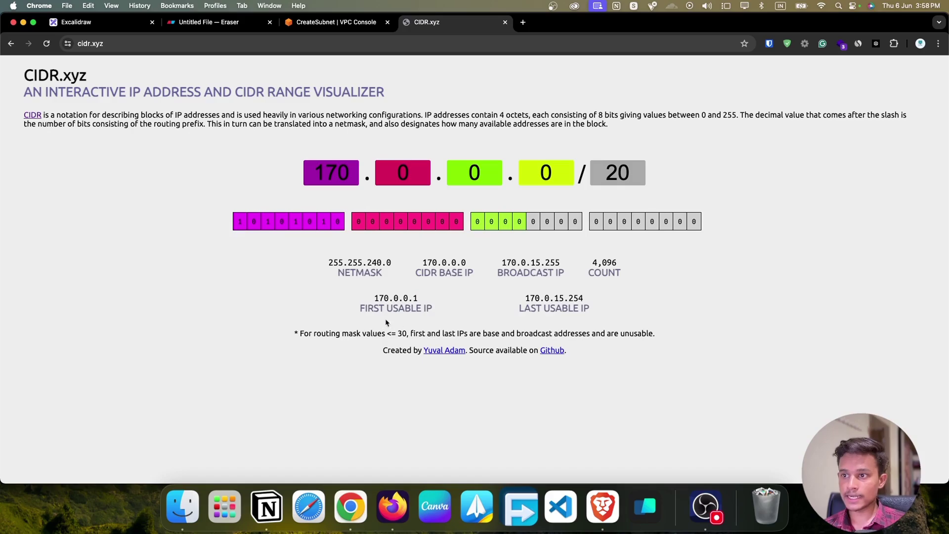
pyautogui.moveTo(374, 298); pyautogui.dragTo(415, 299)
pyautogui.click(415, 299)
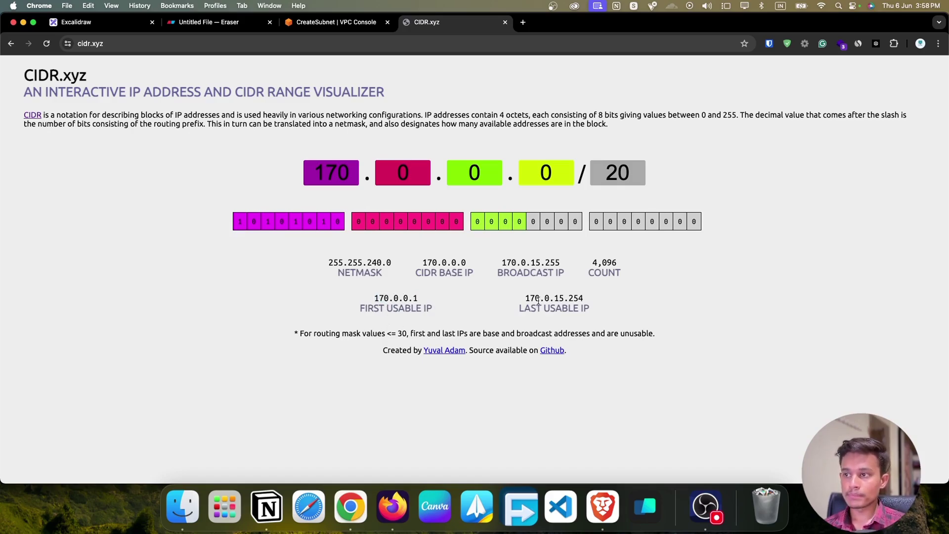
pyautogui.moveTo(527, 299); pyautogui.dragTo(544, 299)
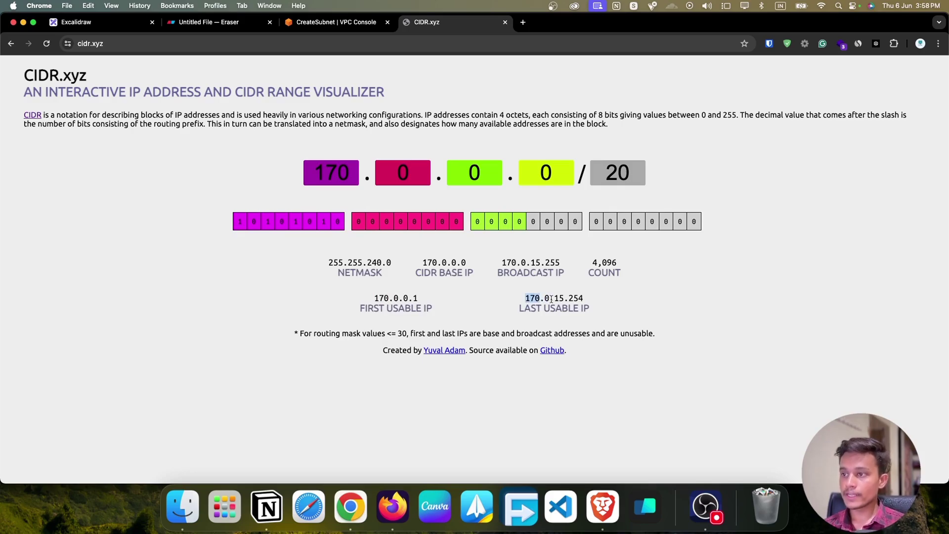
pyautogui.click(551, 299)
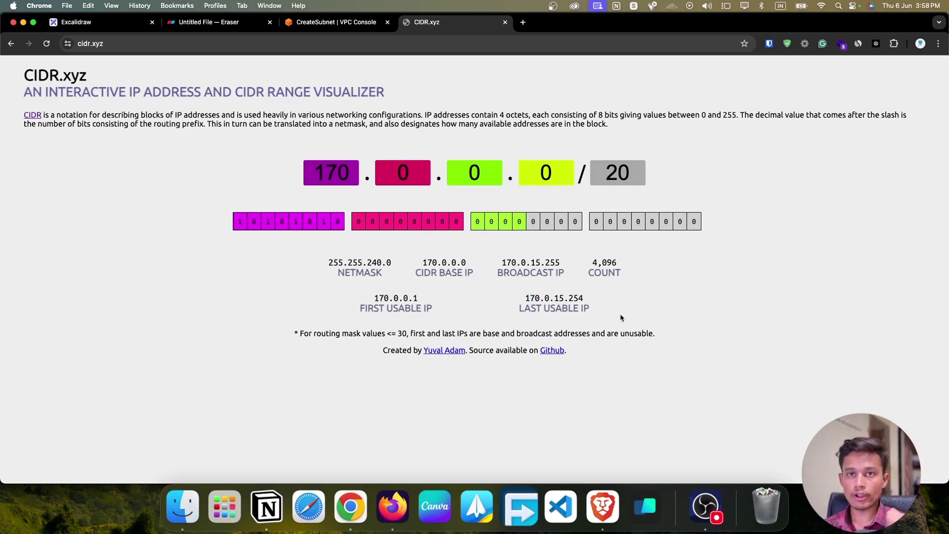
pyautogui.moveTo(575, 174); pyautogui.dragTo(274, 167)
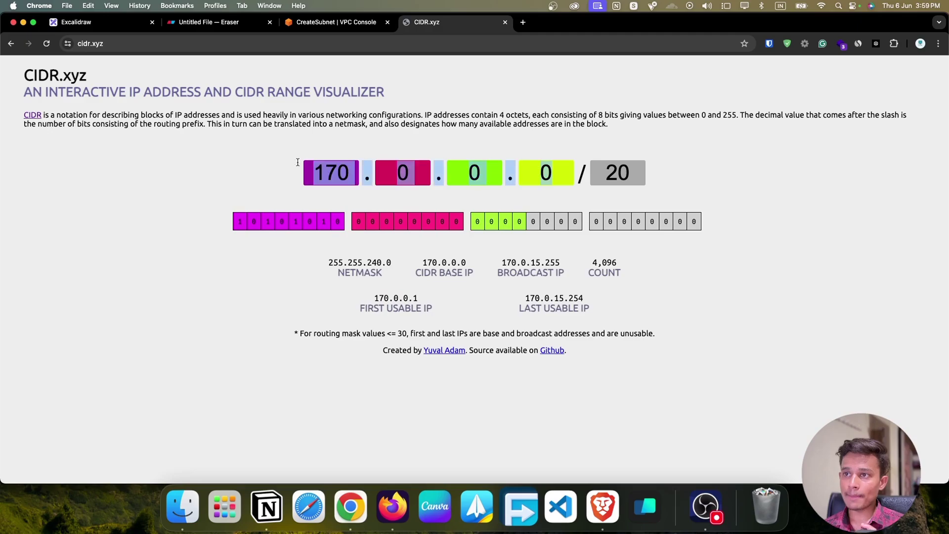
pyautogui.click(326, 287)
pyautogui.moveTo(372, 297); pyautogui.dragTo(616, 304)
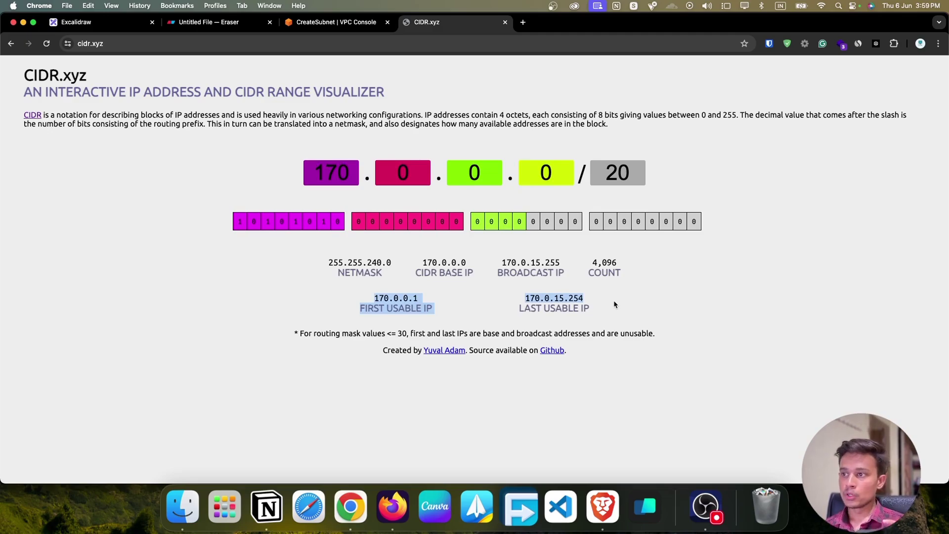
pyautogui.moveTo(616, 305); pyautogui.dragTo(376, 298)
pyautogui.doubleClick(407, 293)
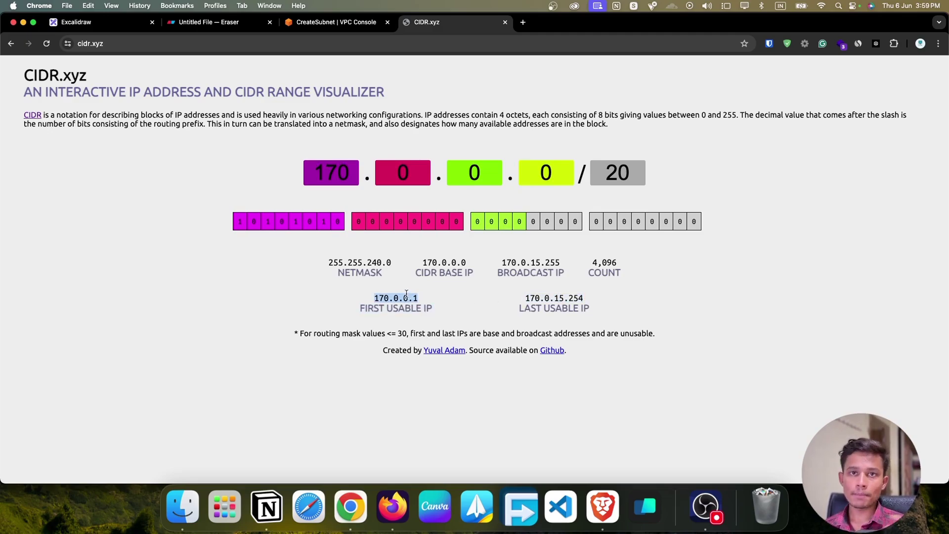
pyautogui.click(587, 304)
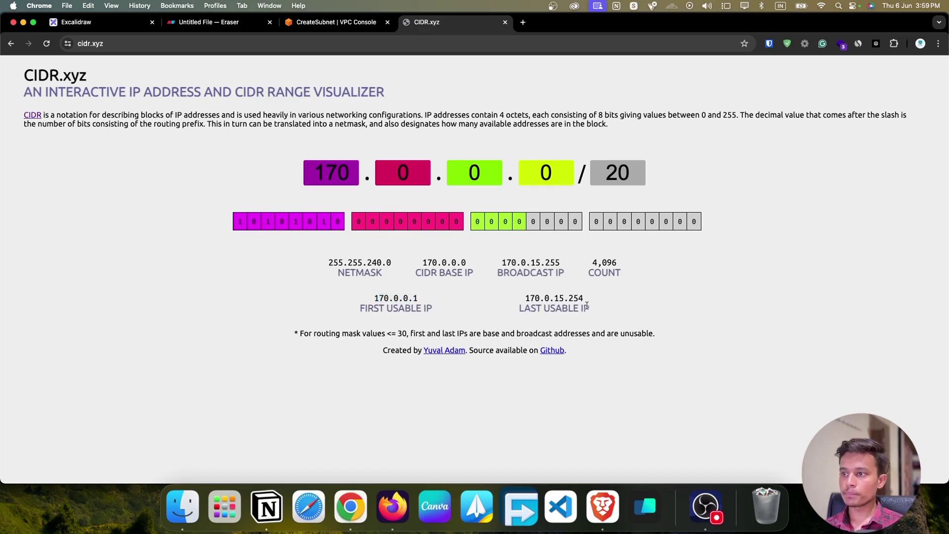
pyautogui.moveTo(598, 298); pyautogui.dragTo(524, 299)
pyautogui.click(521, 298)
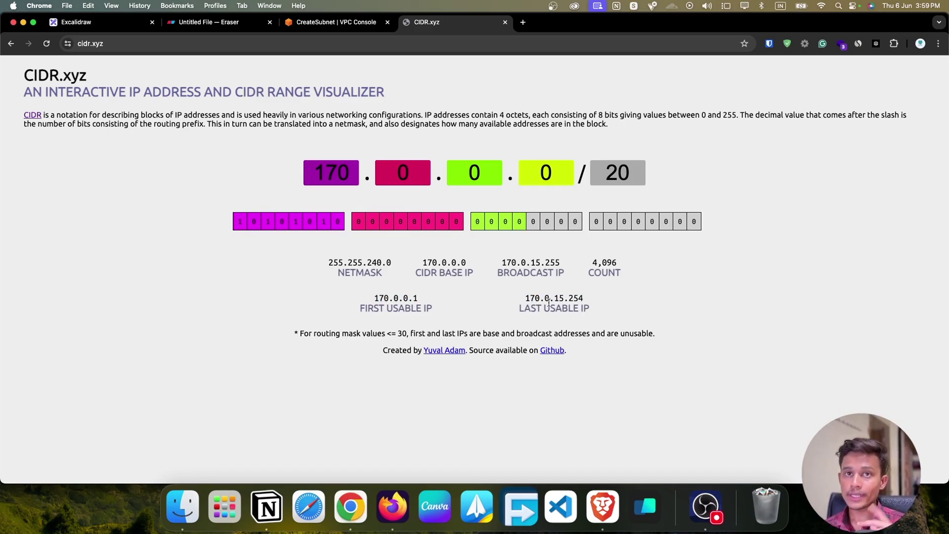
# Set the third octet to 16 and examine the usable IP range of 170.0.16.0/20
pyautogui.click(484, 165)
pyautogui.write('16')
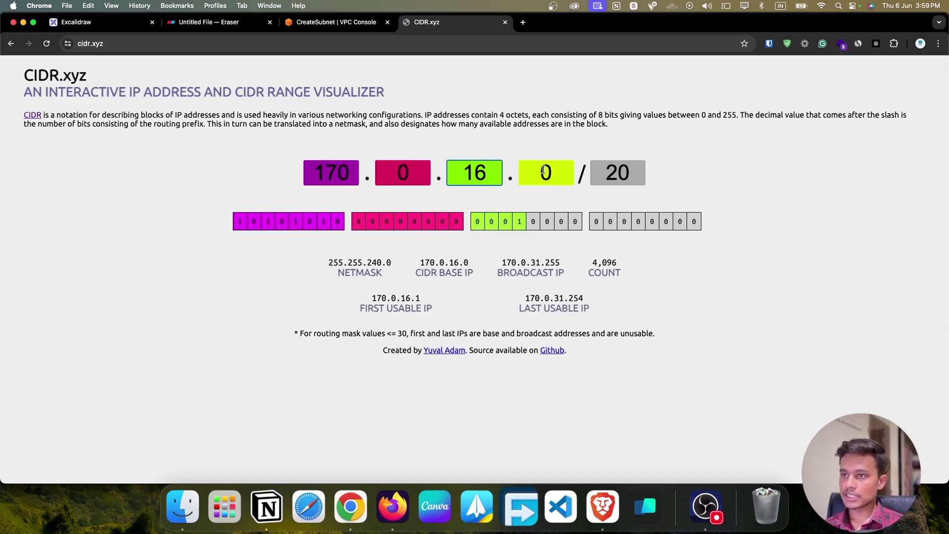
pyautogui.moveTo(371, 298); pyautogui.dragTo(429, 298)
pyautogui.click(397, 296)
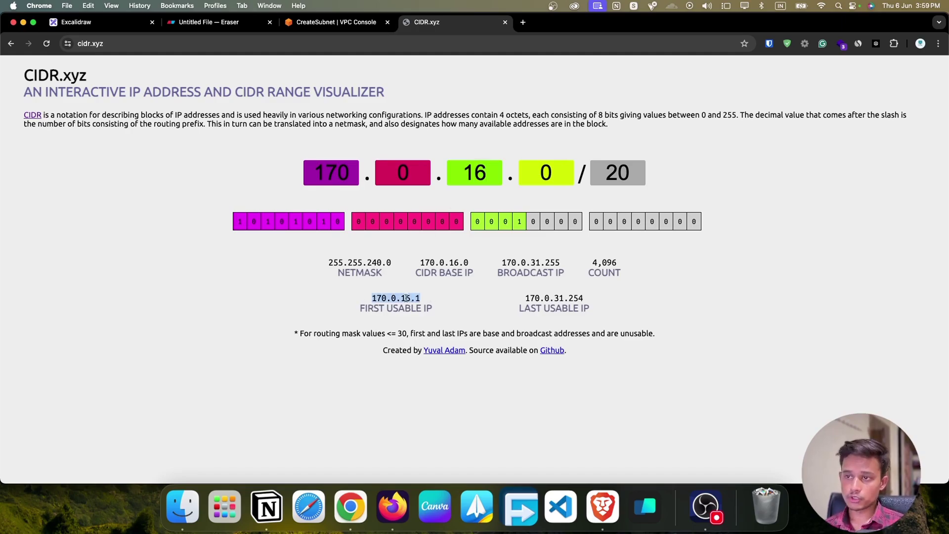
pyautogui.click(378, 295)
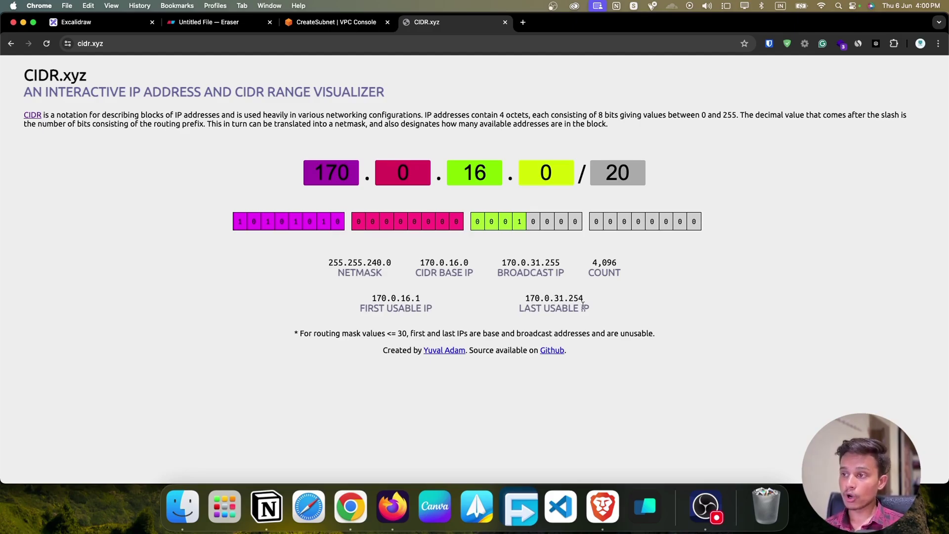
# Try 32 as the third octet to view the range of 170.0.32.0/20, and clear the octet
pyautogui.doubleClick(480, 172)
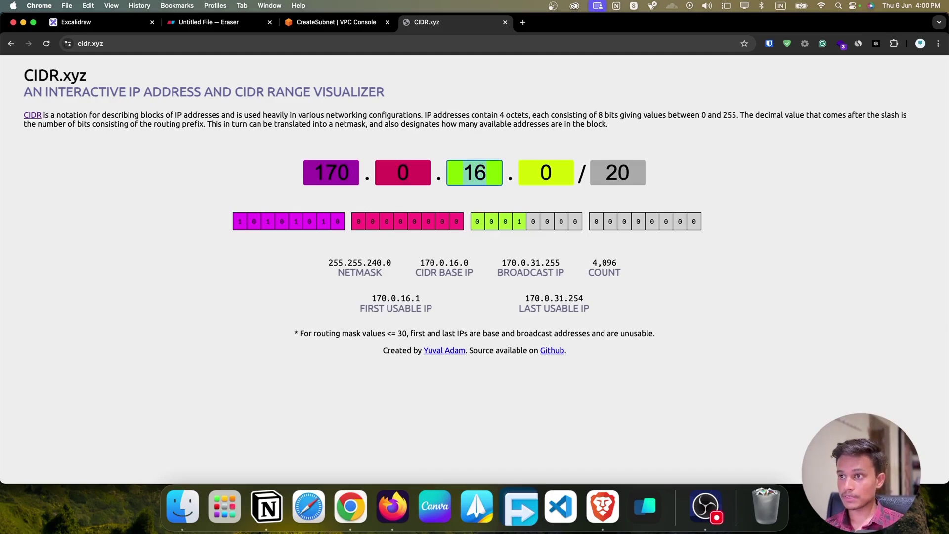
pyautogui.write('32')
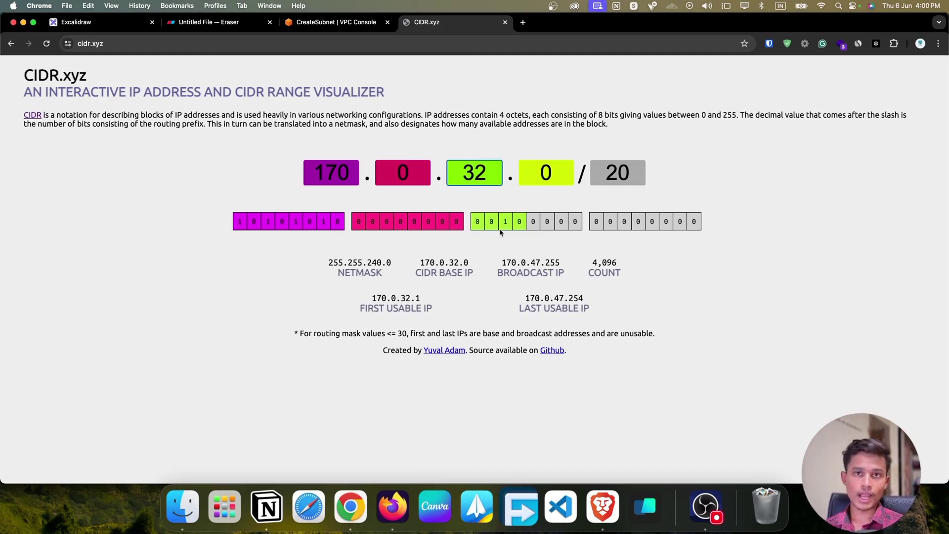
pyautogui.press('BackSpace')
pyautogui.press('BackSpace')
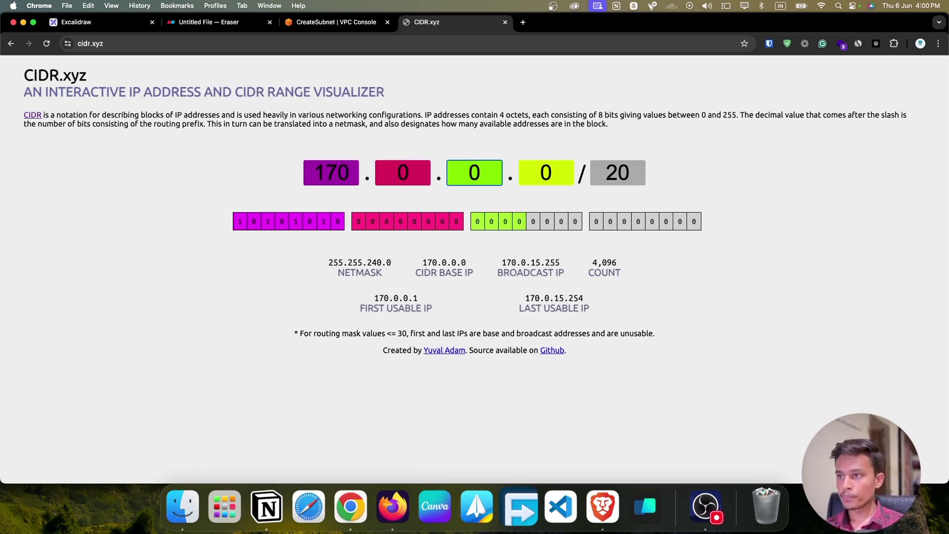
# Enter 16 as the third octet so the visualizer calculates the 170.0.16.0/20 block
pyautogui.write('1')
pyautogui.press('BackSpace')
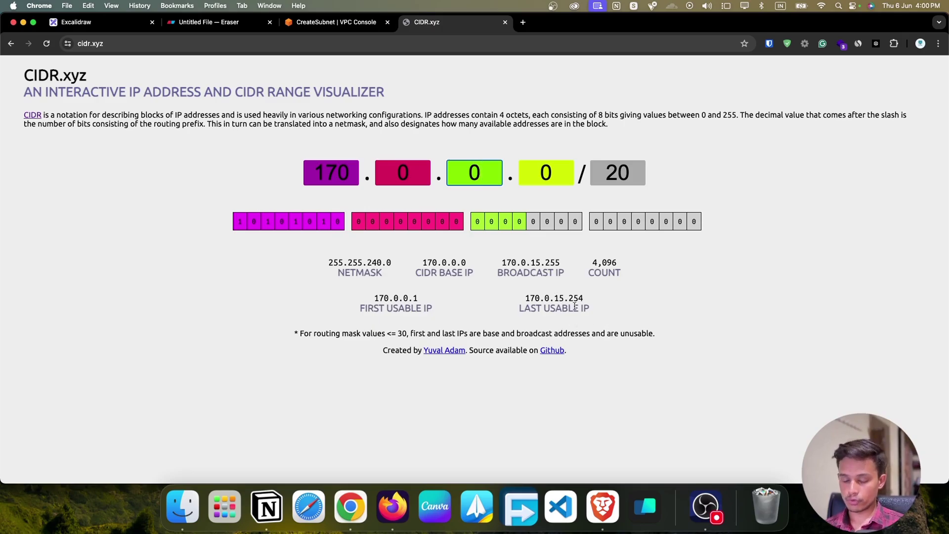
pyautogui.write('1')
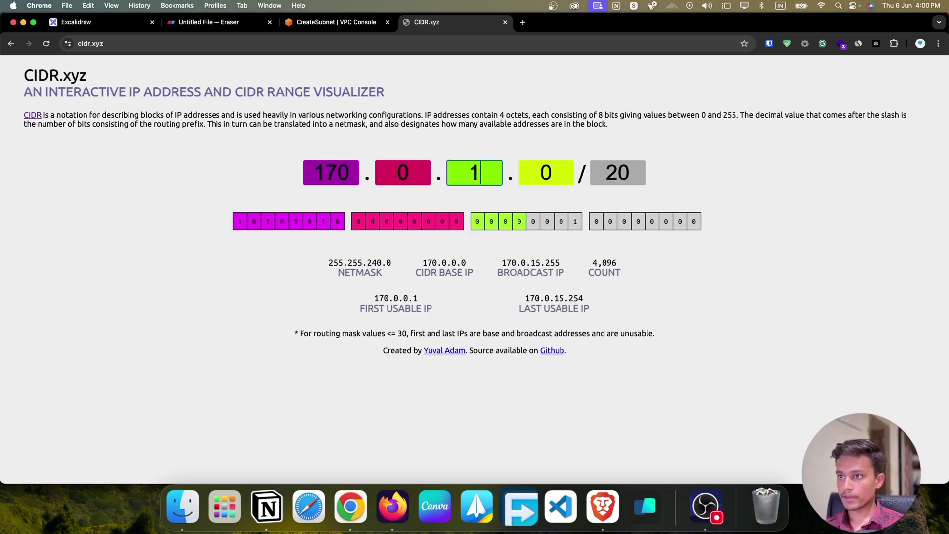
pyautogui.write('6')
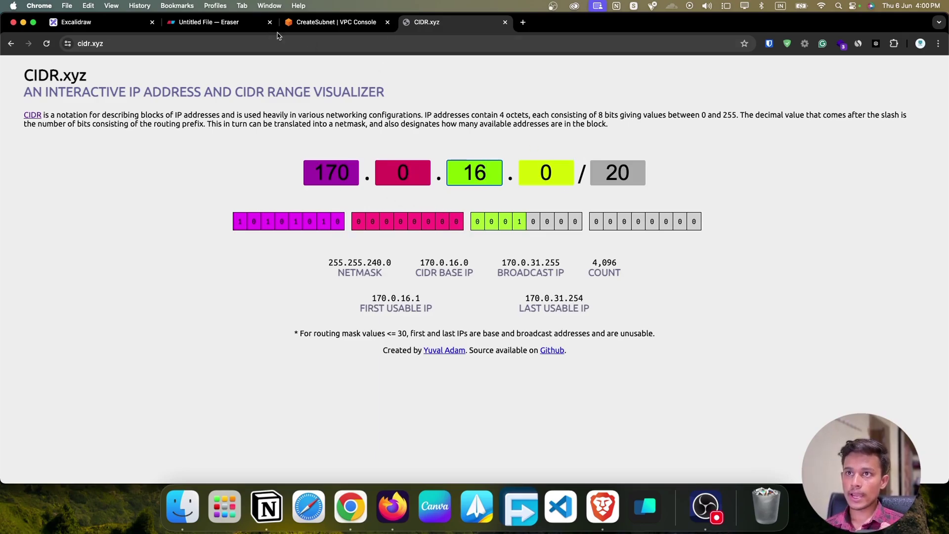
# Back in the VPC console, set the IPv4 subnet CIDR block to 170.0.16.0/20 and create My-Public-Subnet-B
pyautogui.click(329, 22)
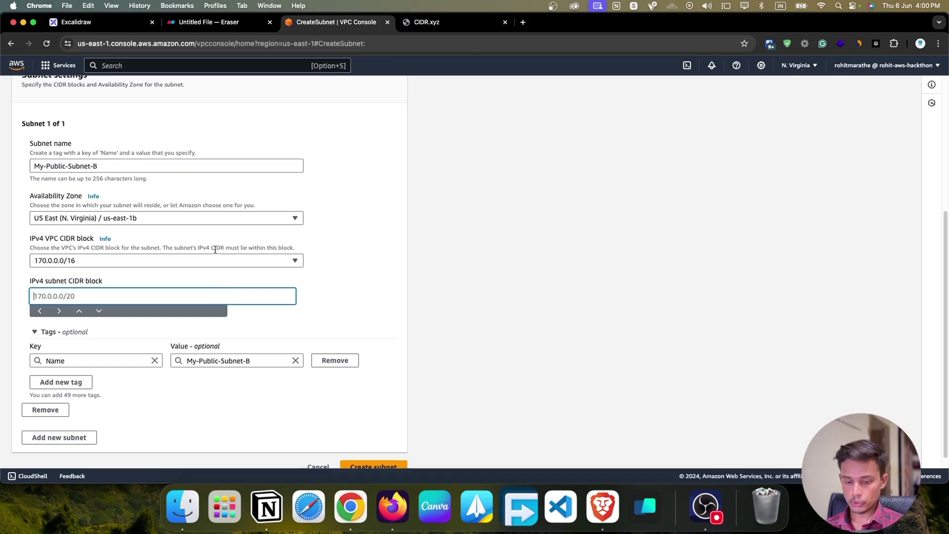
pyautogui.write('170.0.16.0')
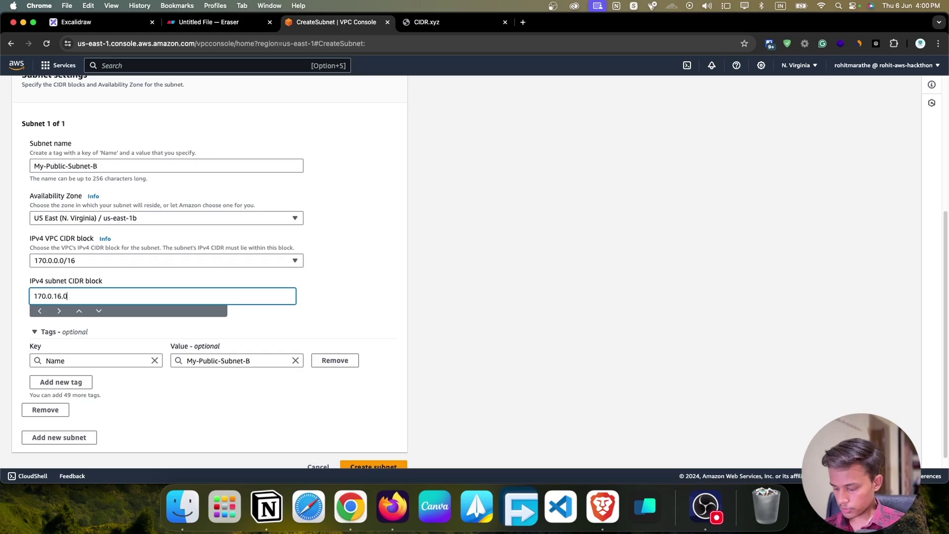
pyautogui.write('/2')
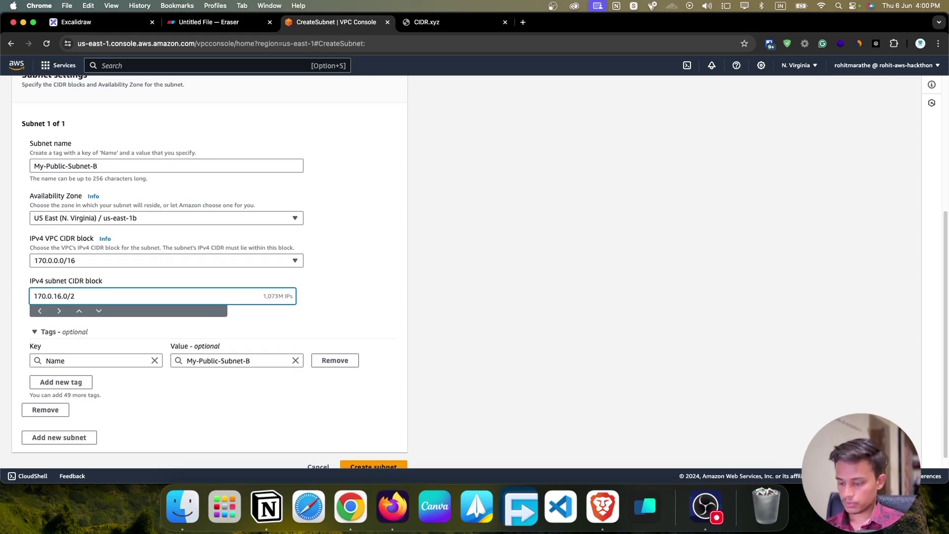
pyautogui.write('0')
pyautogui.click(441, 271)
pyautogui.scroll(-1, 311, 302)
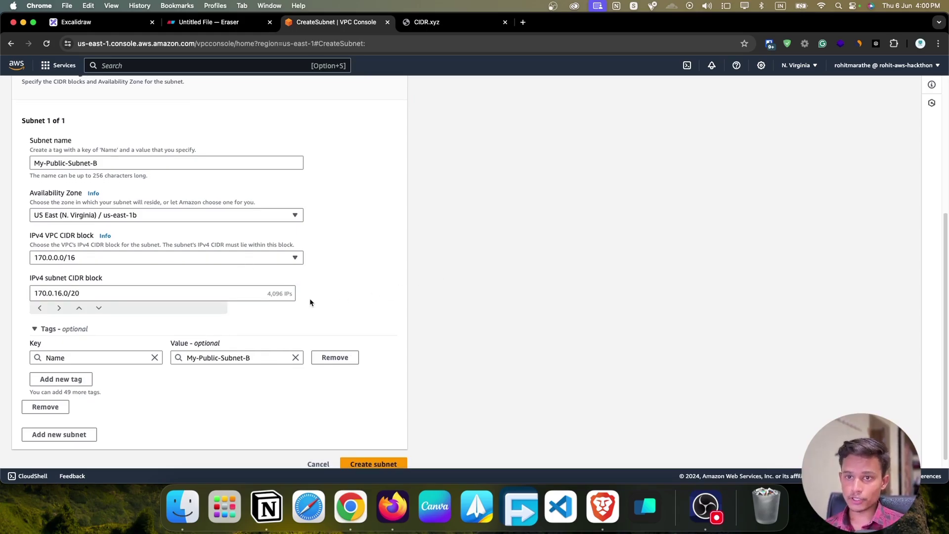
pyautogui.scroll(-1, 310, 302)
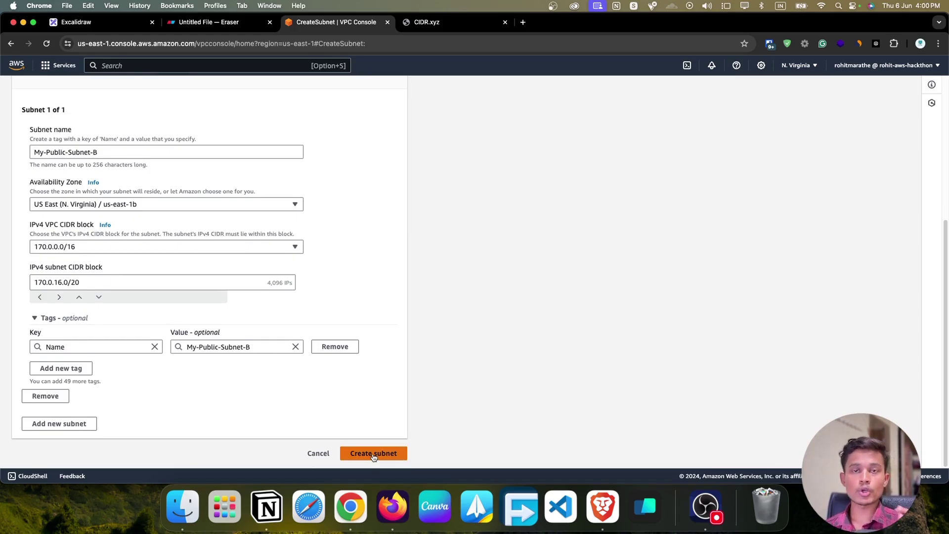
pyautogui.click(374, 453)
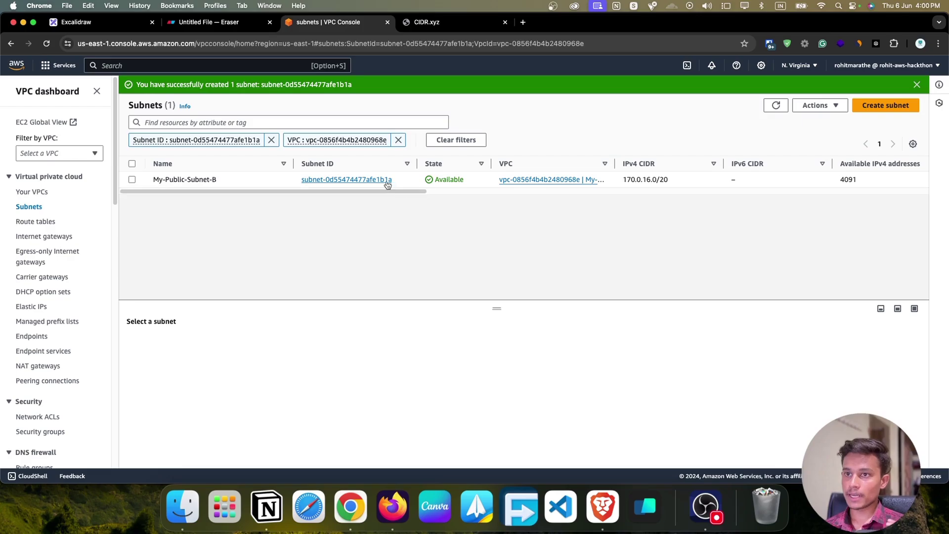
# Remove the subnet ID filter and compare the IPv4 CIDRs and availability zones of the VPC's subnets
pyautogui.click(272, 140)
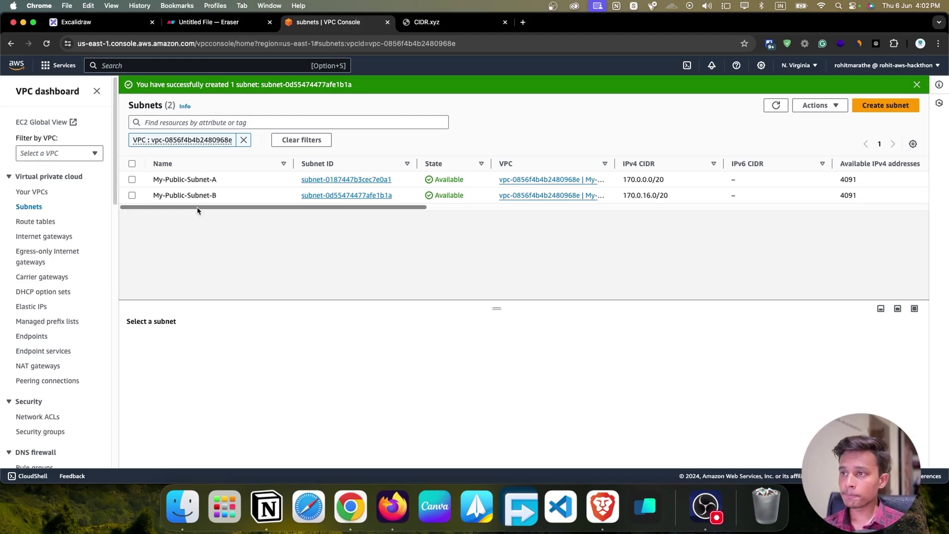
pyautogui.moveTo(197, 210); pyautogui.dragTo(366, 212)
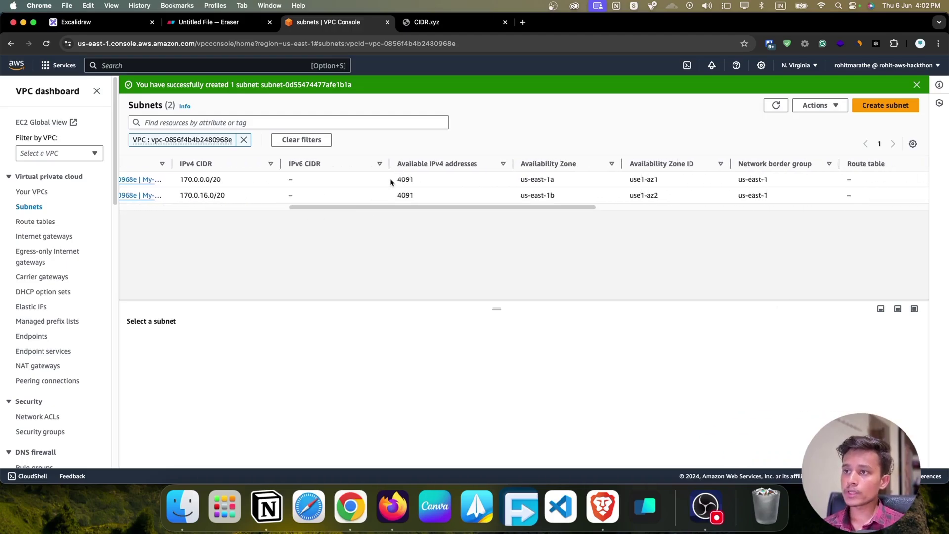
# Compare the available IPv4 addresses of My-Public-Subnet-A and My-Public-Subnet-B with the address count on CIDR.xyz, leaving no subnet selected
pyautogui.moveTo(390, 183); pyautogui.dragTo(418, 196)
pyautogui.click(431, 22)
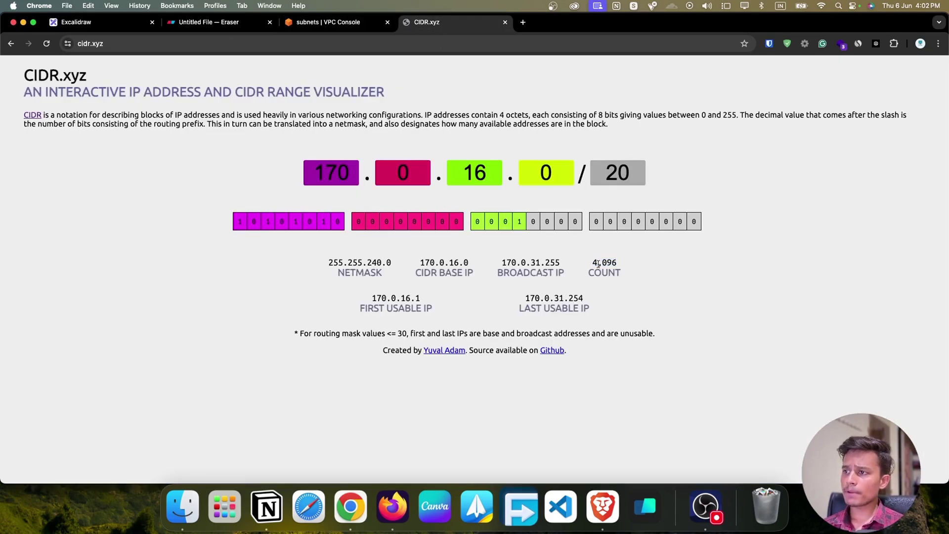
pyautogui.click(326, 22)
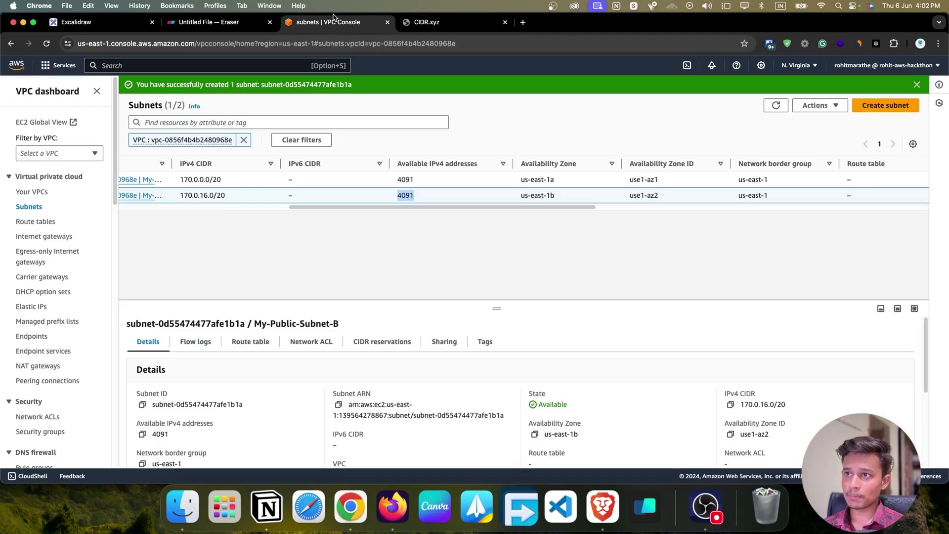
pyautogui.click(411, 245)
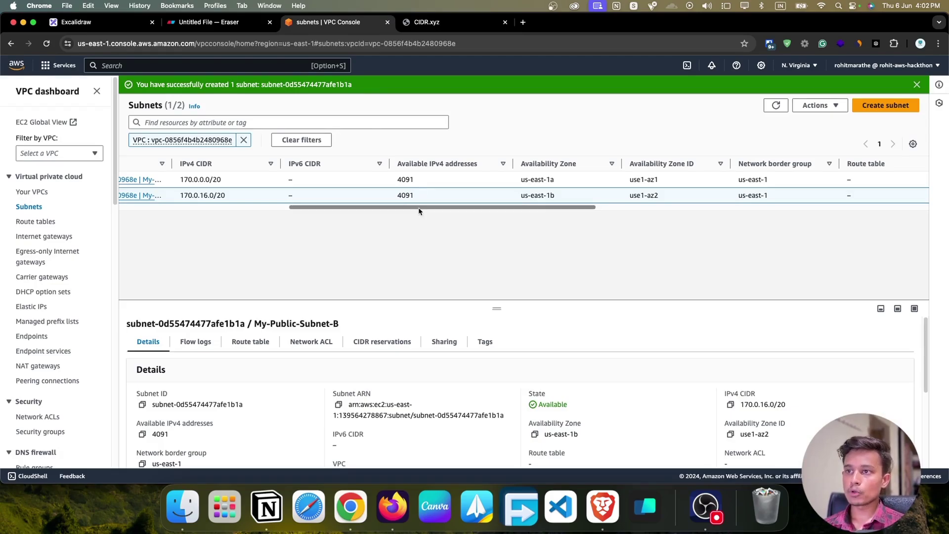
pyautogui.moveTo(420, 208); pyautogui.dragTo(401, 210)
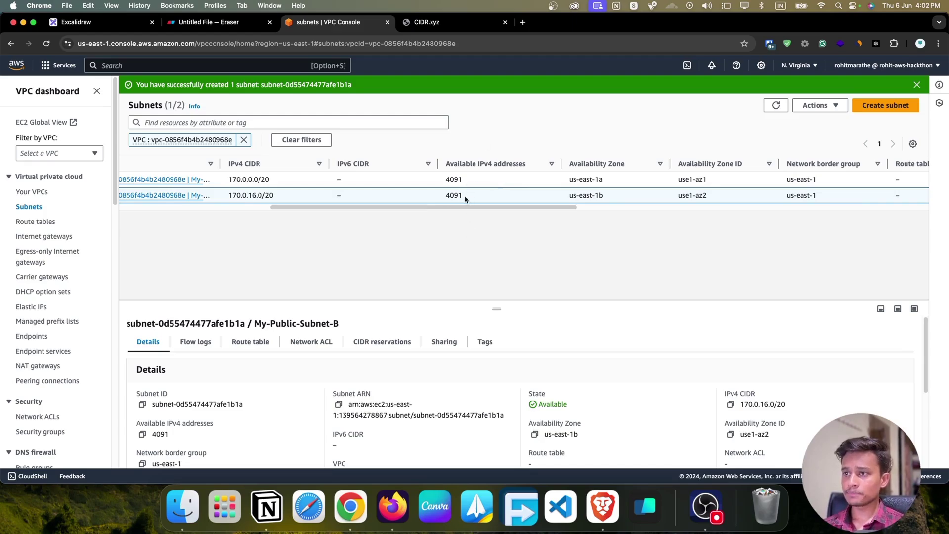
pyautogui.moveTo(465, 199)
pyautogui.mouseDown()
pyautogui.moveTo(442, 197)
pyautogui.moveTo(467, 184)
pyautogui.mouseUp()
pyautogui.click(469, 218)
pyautogui.moveTo(408, 206); pyautogui.dragTo(257, 207)
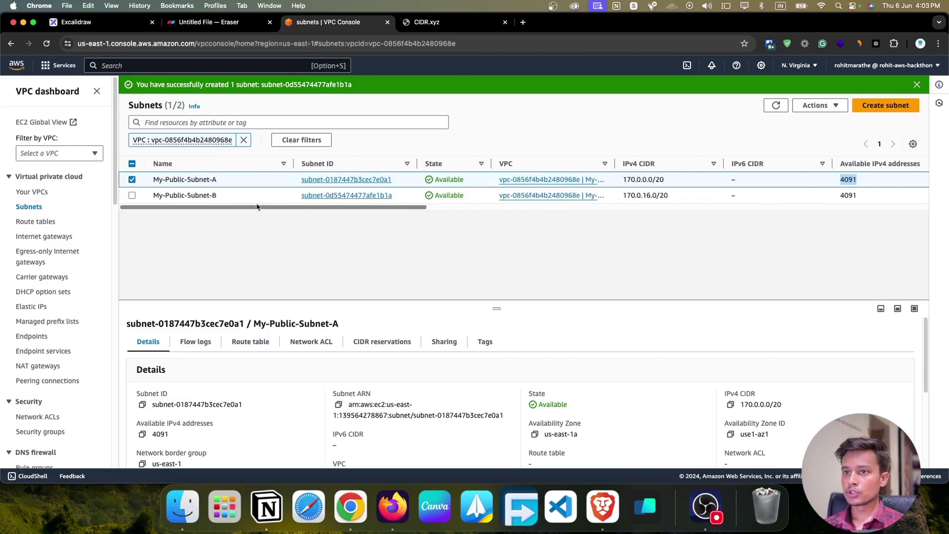
pyautogui.click(132, 180)
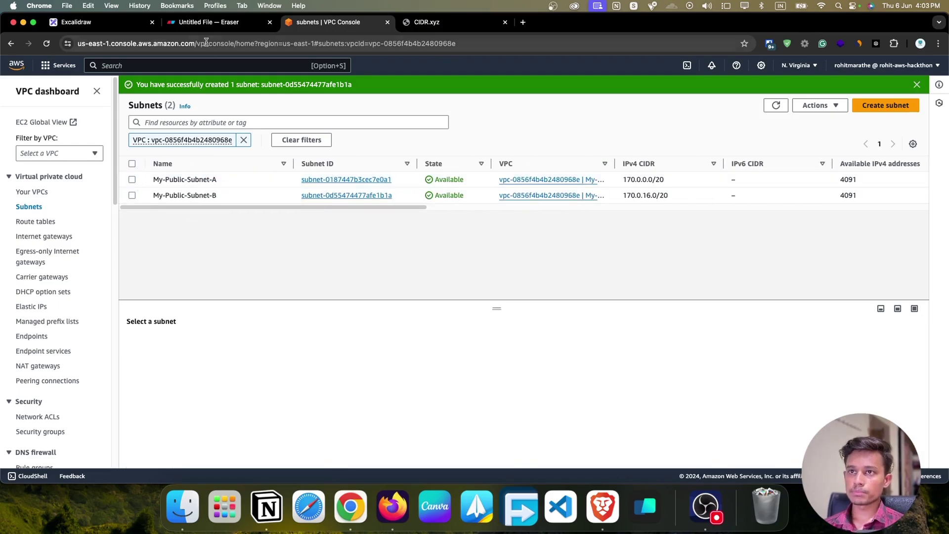
# Switch to the Eraser diagram and examine how the az-1 and az-2 subnets connect to the route table
pyautogui.click(208, 22)
pyautogui.click(322, 322)
pyautogui.click(325, 334)
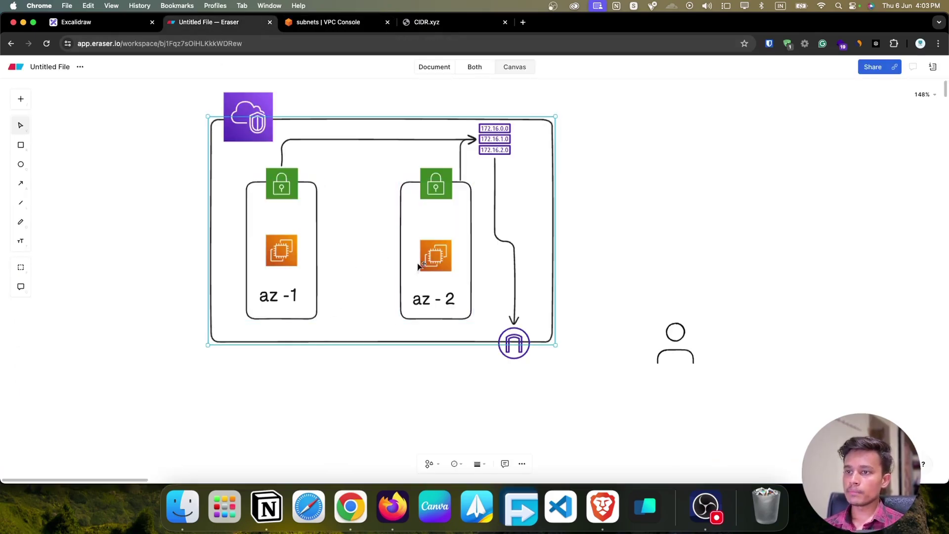
pyautogui.click(286, 229)
pyautogui.click(455, 139)
pyautogui.click(508, 140)
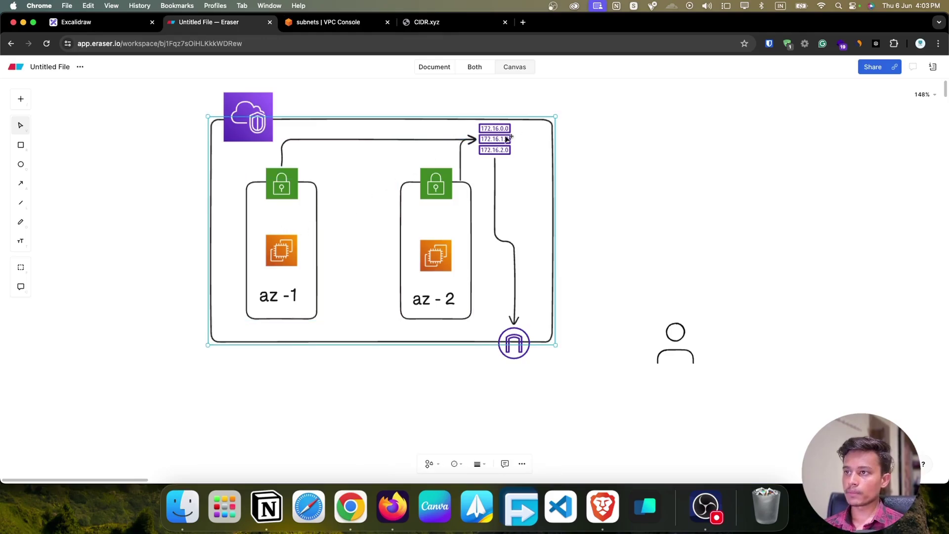
pyautogui.click(508, 140)
# Back in the VPC console, view the route tables filtered by My-Custom-VPC
pyautogui.click(329, 21)
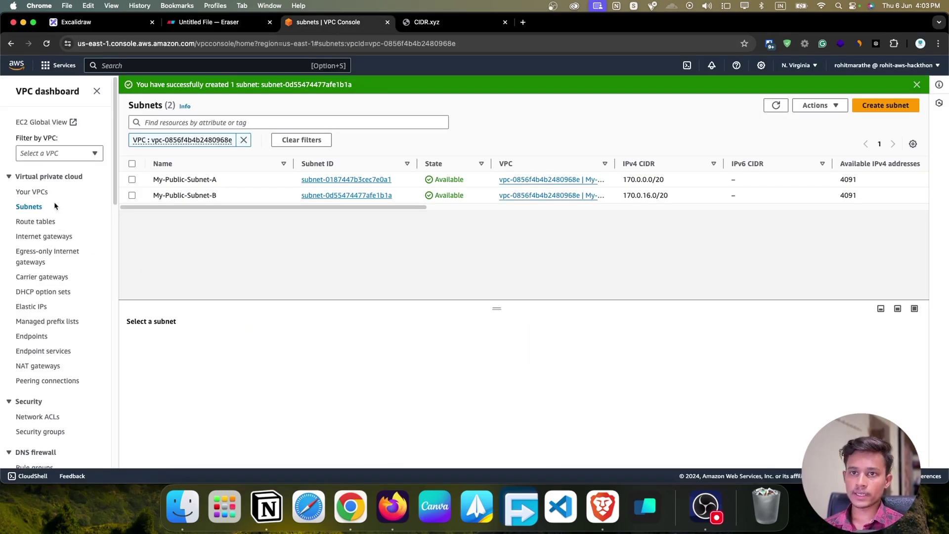
pyautogui.click(35, 223)
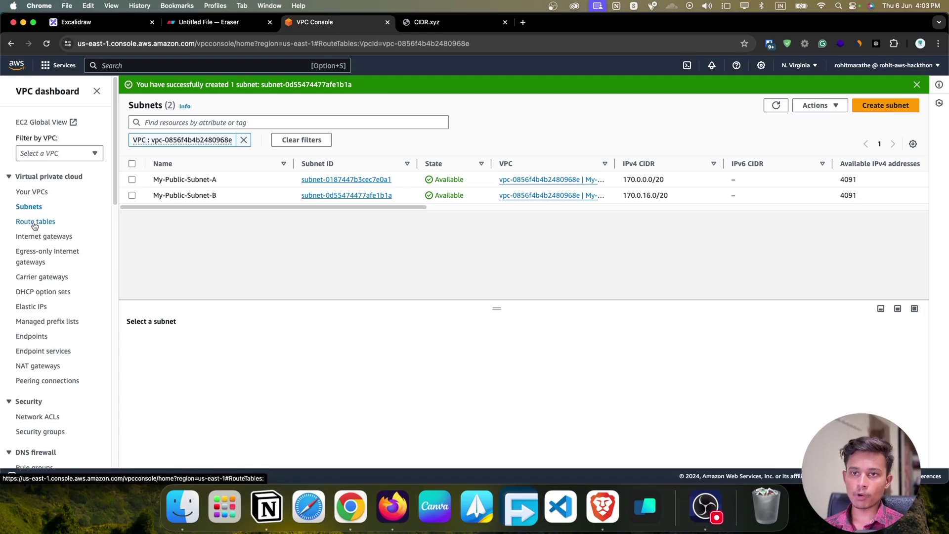
pyautogui.click(94, 153)
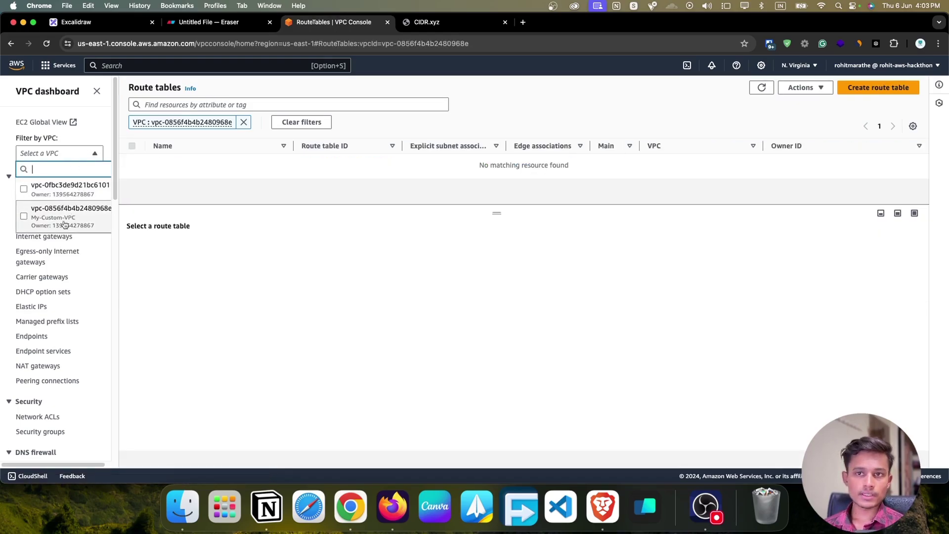
pyautogui.click(64, 222)
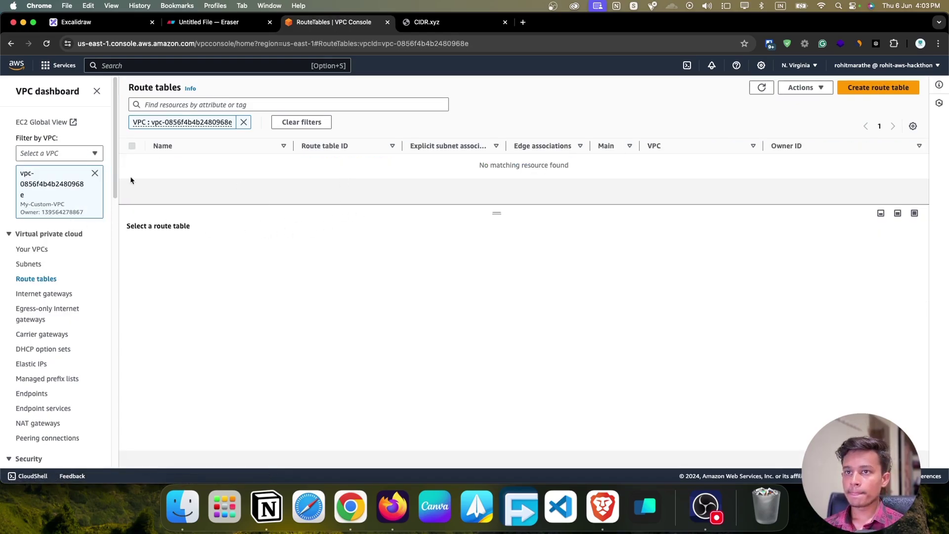
pyautogui.click(492, 212)
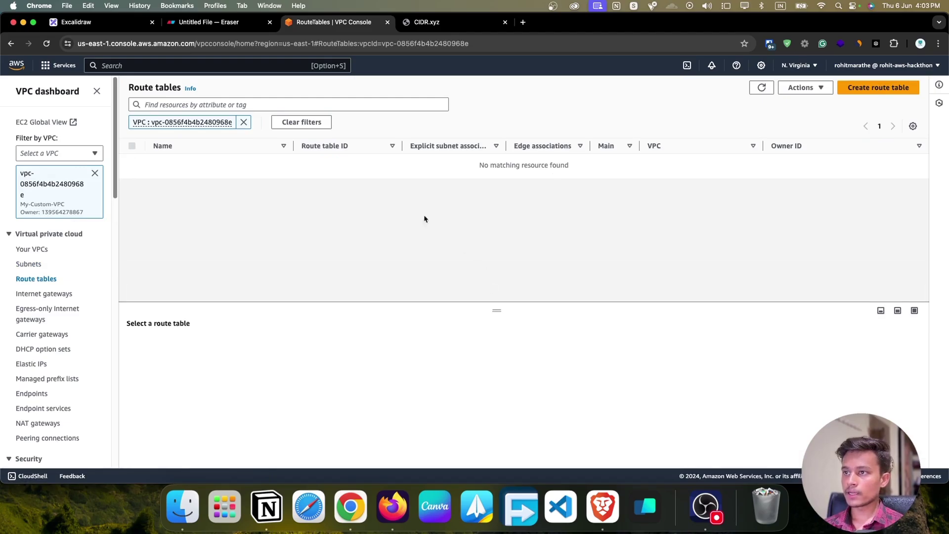
# Create a route table named My-Route-Table in My-Custom-VPC
pyautogui.click(860, 88)
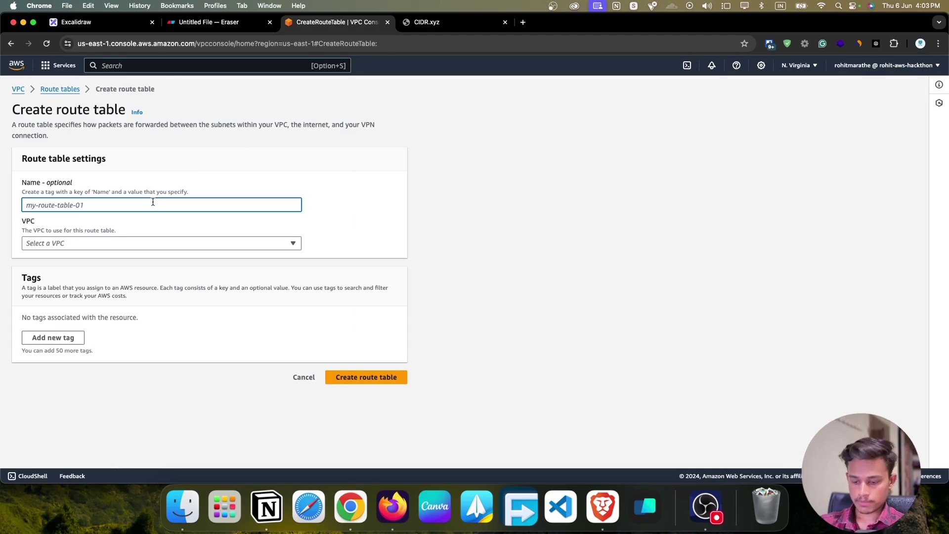
pyautogui.write('My')
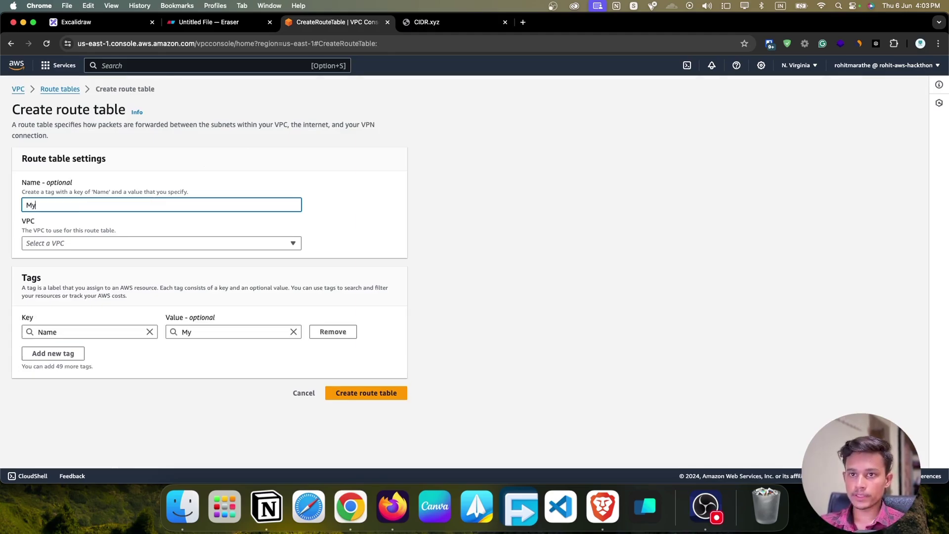
pyautogui.write('-Route-')
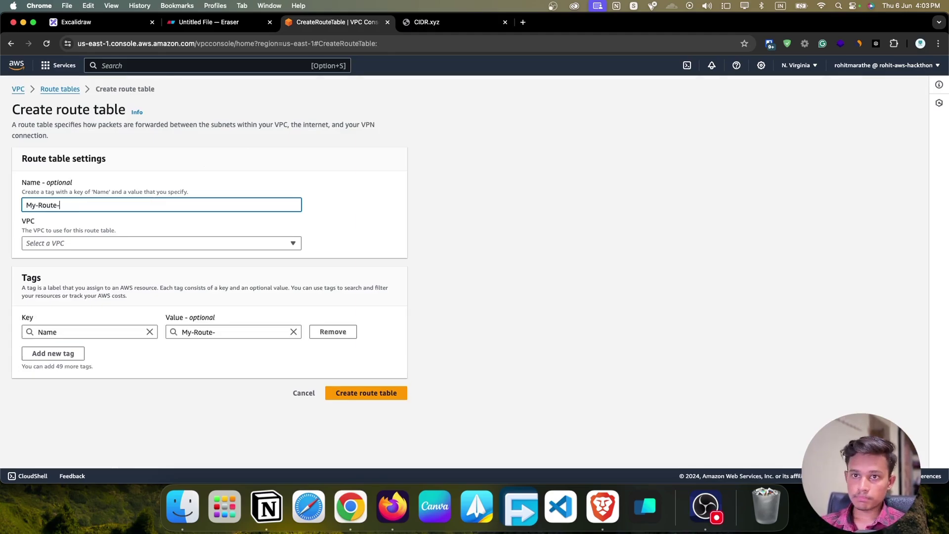
pyautogui.write('table')
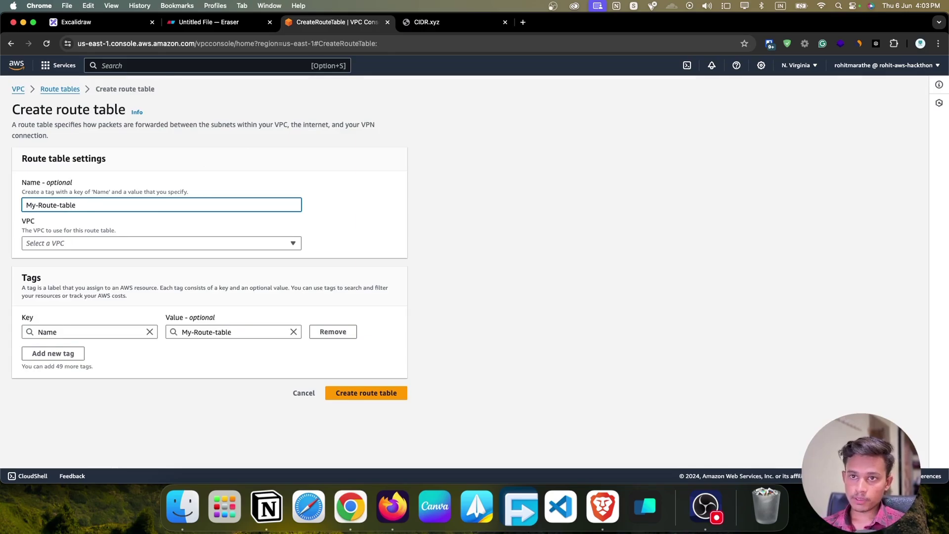
pyautogui.click(60, 204)
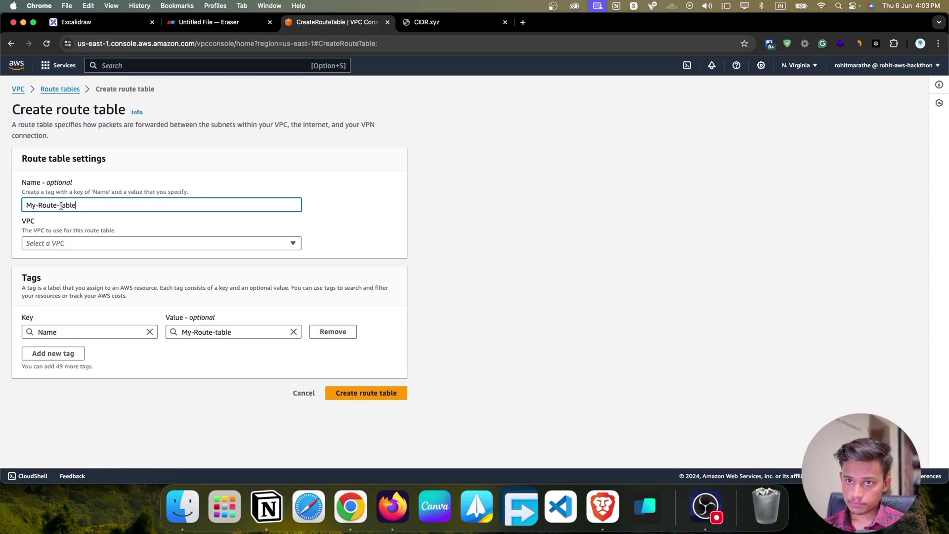
pyautogui.press('BackSpace')
pyautogui.write('T')
pyautogui.click(75, 241)
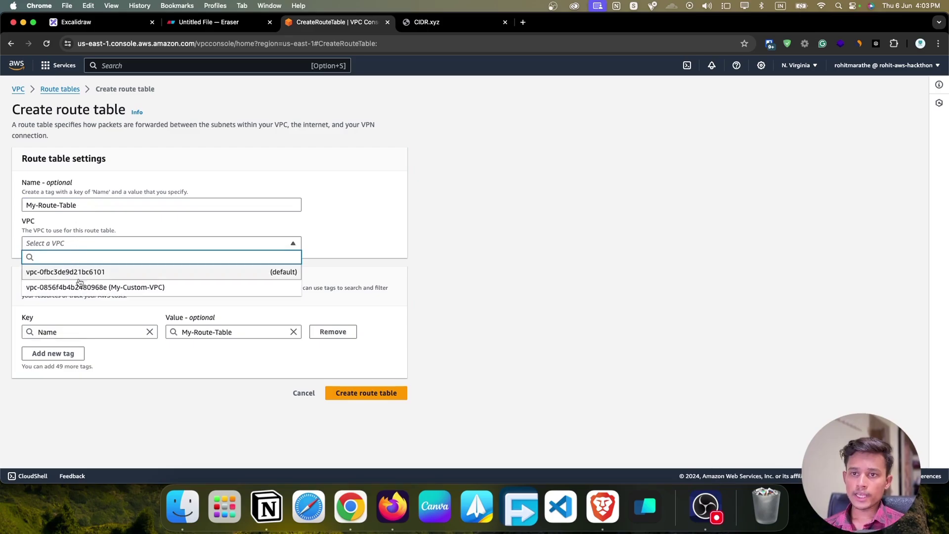
pyautogui.click(102, 288)
pyautogui.click(379, 396)
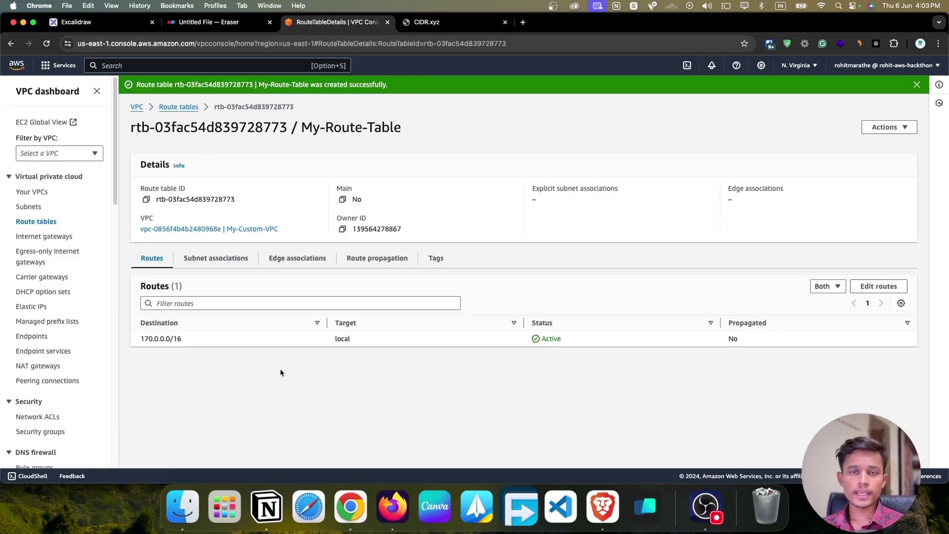
# Associate My-Public-Subnet-A and My-Public-Subnet-B with My-Route-Table and review its explicit subnet associations
pyautogui.click(242, 260)
pyautogui.scroll(-1, 233, 272)
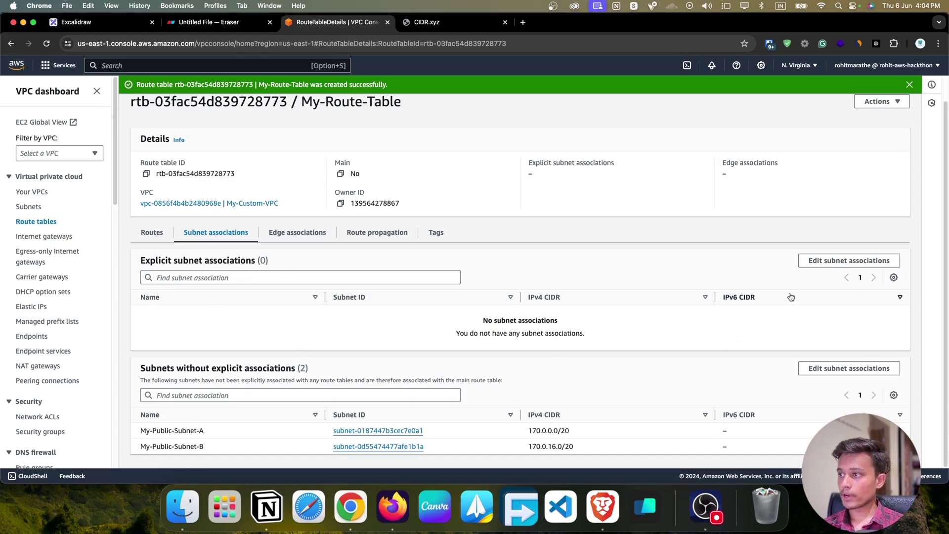
pyautogui.click(836, 265)
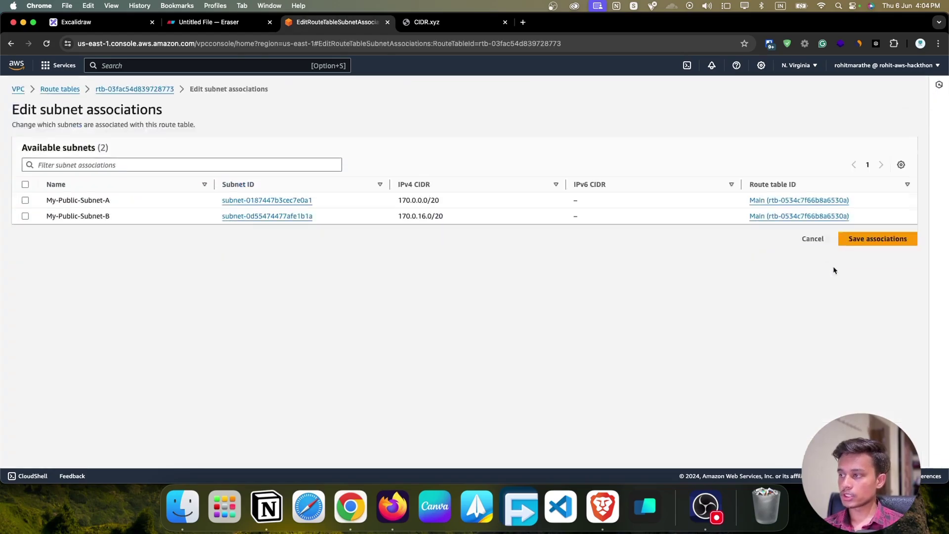
pyautogui.click(25, 184)
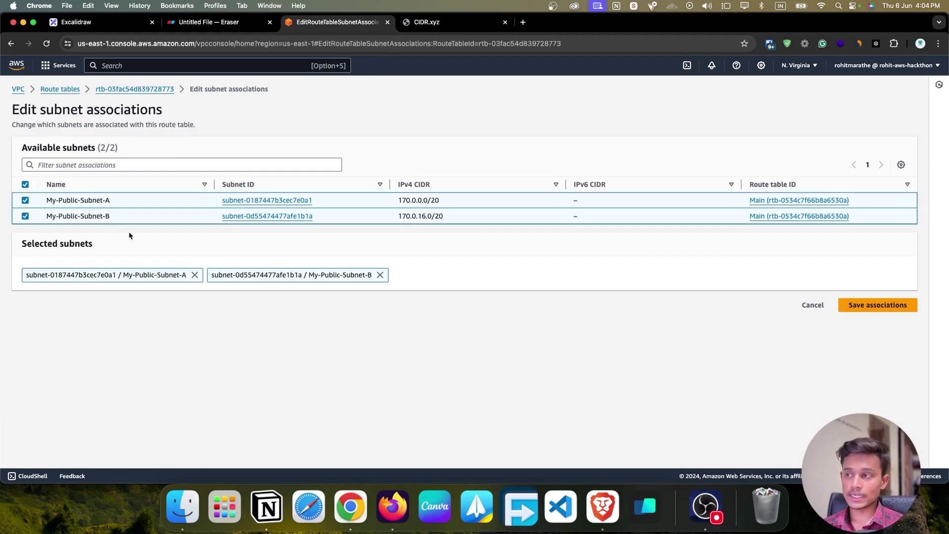
pyautogui.click(901, 310)
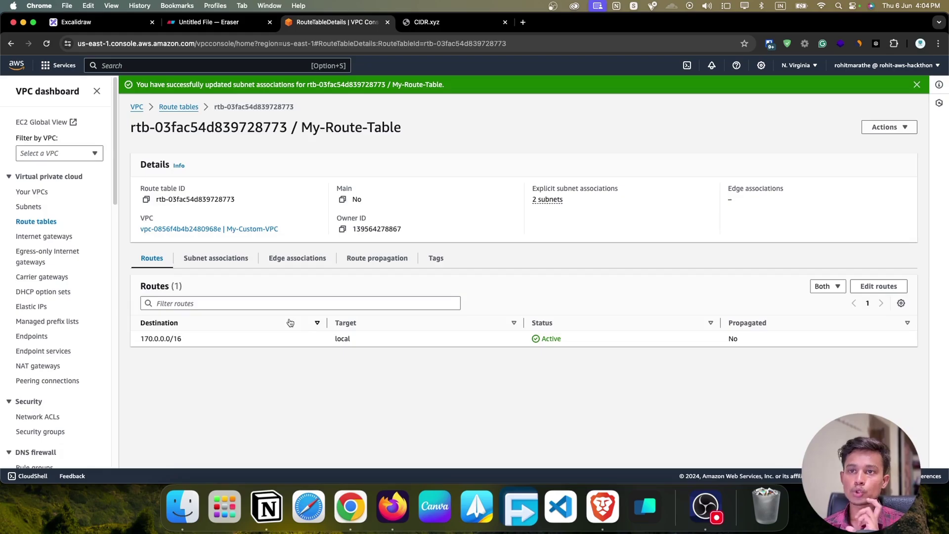
pyautogui.click(223, 258)
pyautogui.scroll(-1, 208, 339)
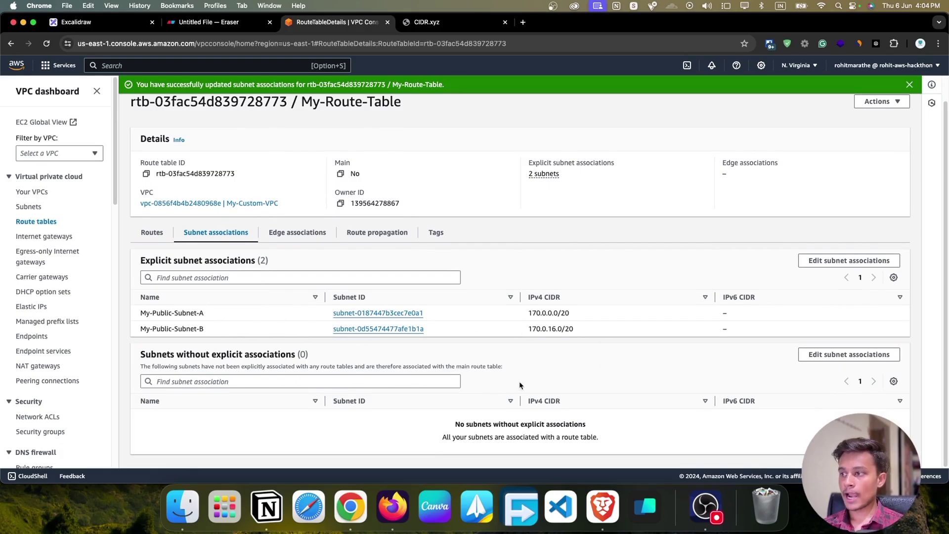
pyautogui.scroll(1, 543, 309)
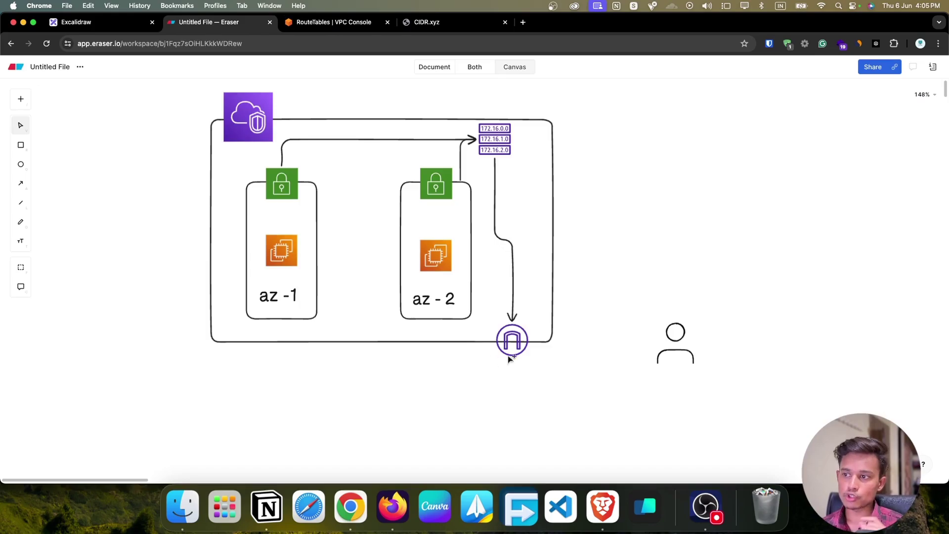
# In the Eraser diagram, examine the internet gateway, the route table and the VPC boundary around them
pyautogui.click(549, 345)
pyautogui.click(524, 337)
pyautogui.click(501, 148)
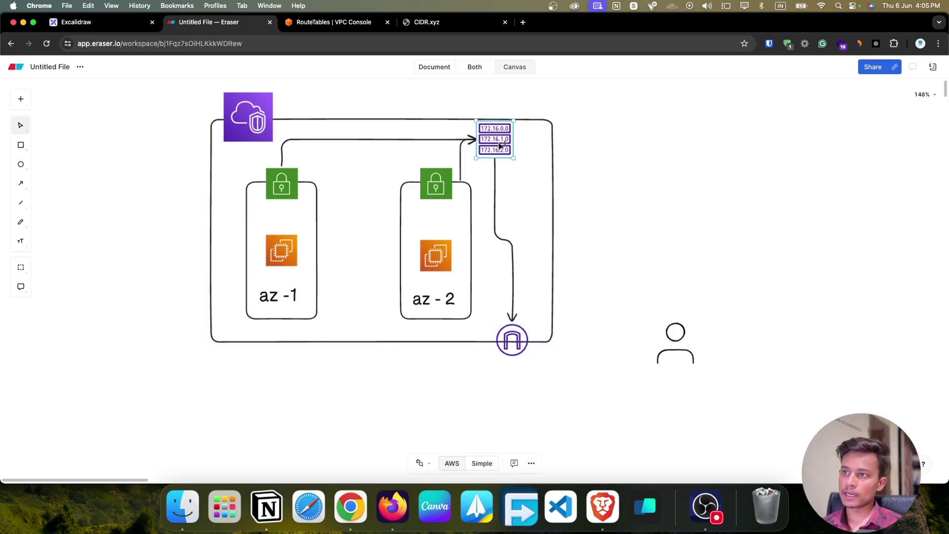
pyautogui.click(554, 138)
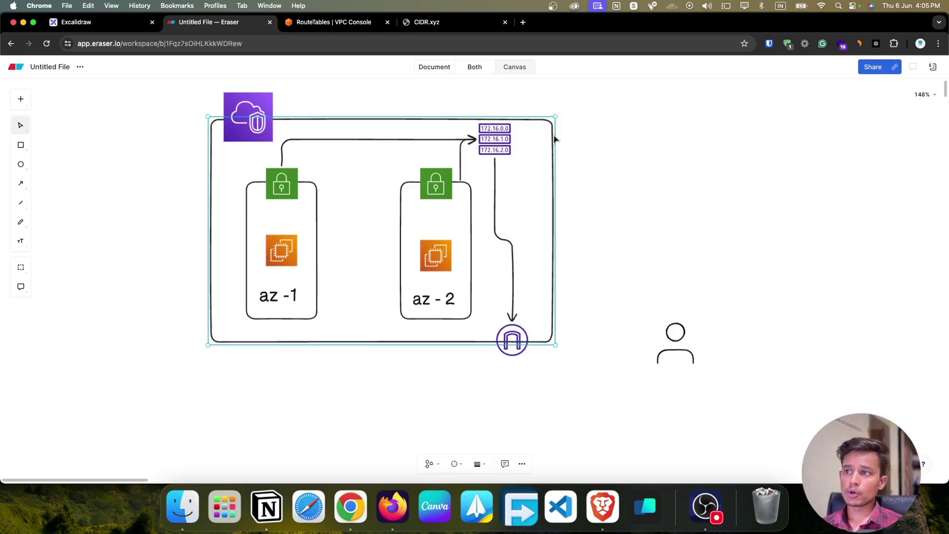
# Back in the VPC console, create an internet gateway named My-Internet-Gateway and check its attachment state
pyautogui.click(345, 24)
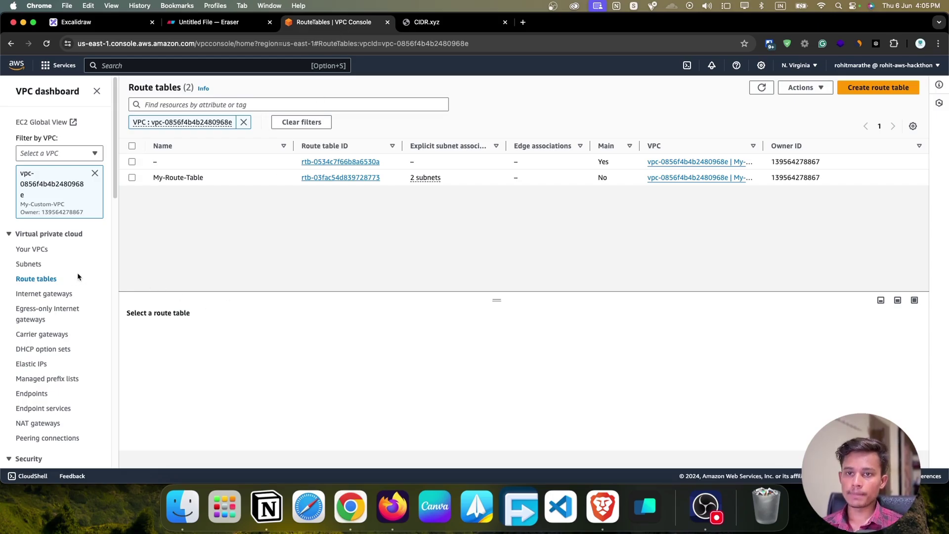
pyautogui.click(45, 294)
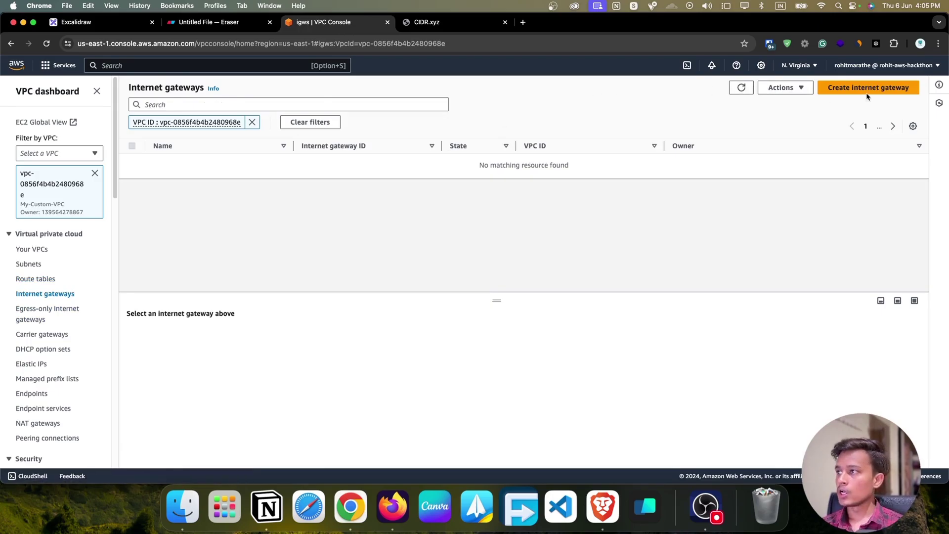
pyautogui.click(846, 88)
pyautogui.click(97, 201)
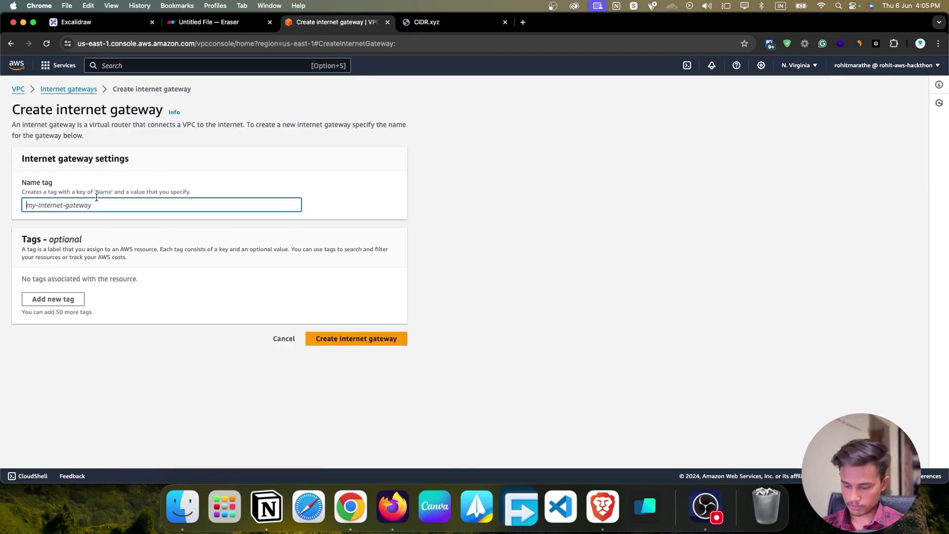
pyautogui.write('My-')
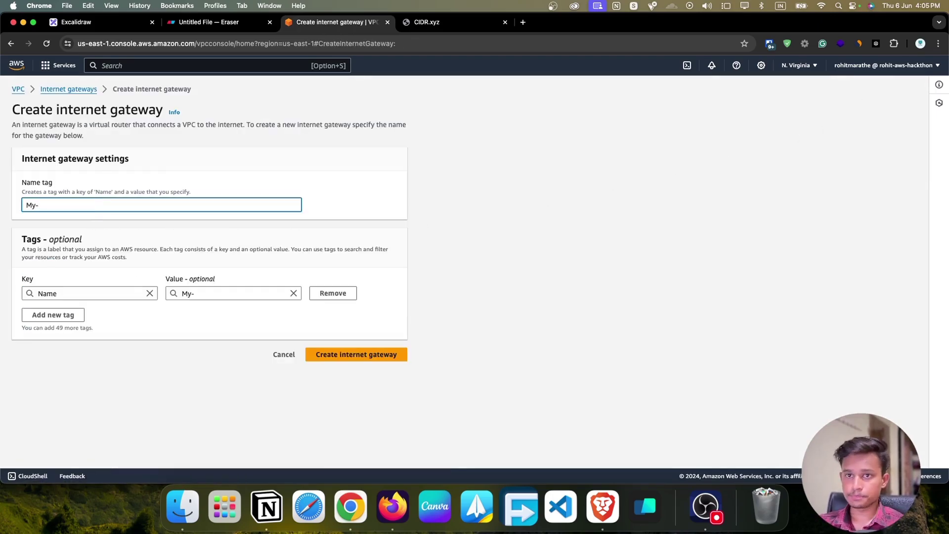
pyautogui.write('Internet-Gateway')
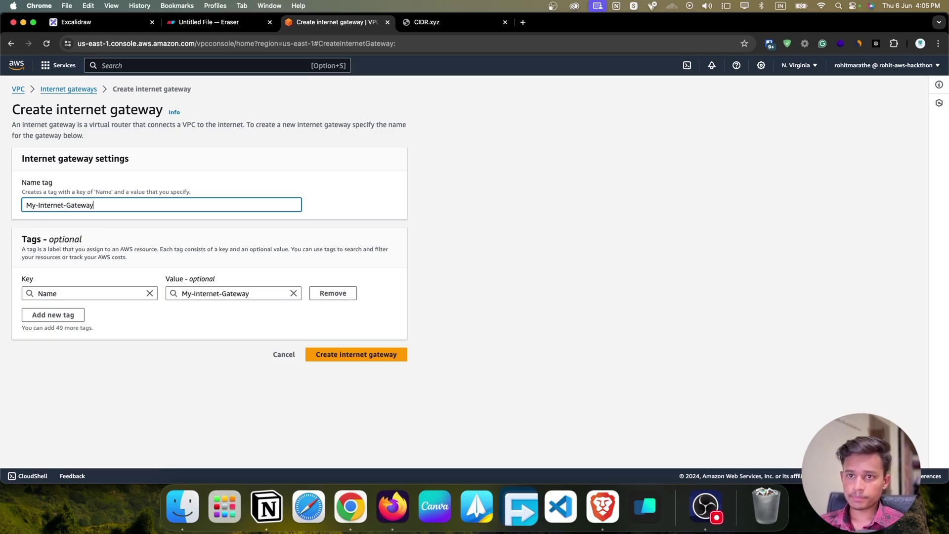
pyautogui.click(341, 355)
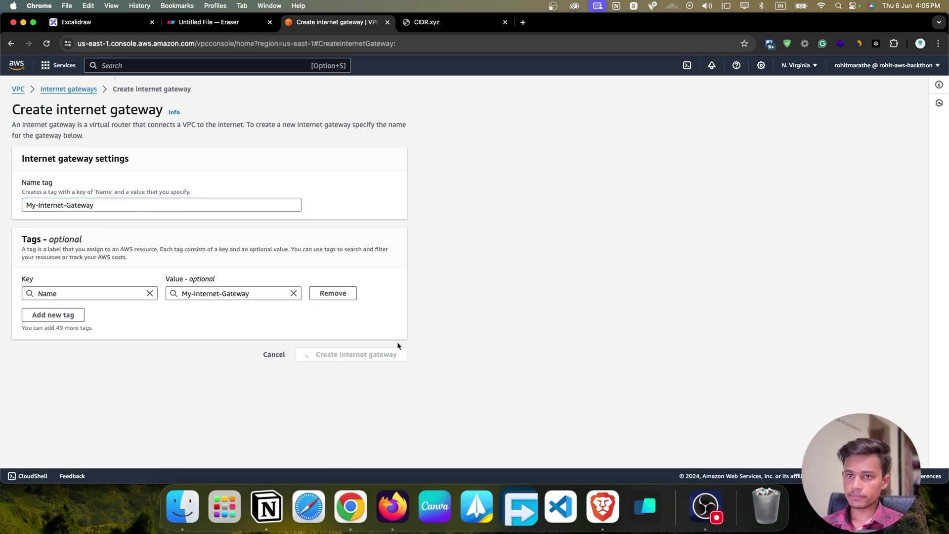
pyautogui.moveTo(371, 188); pyautogui.dragTo(336, 173)
pyautogui.click(364, 200)
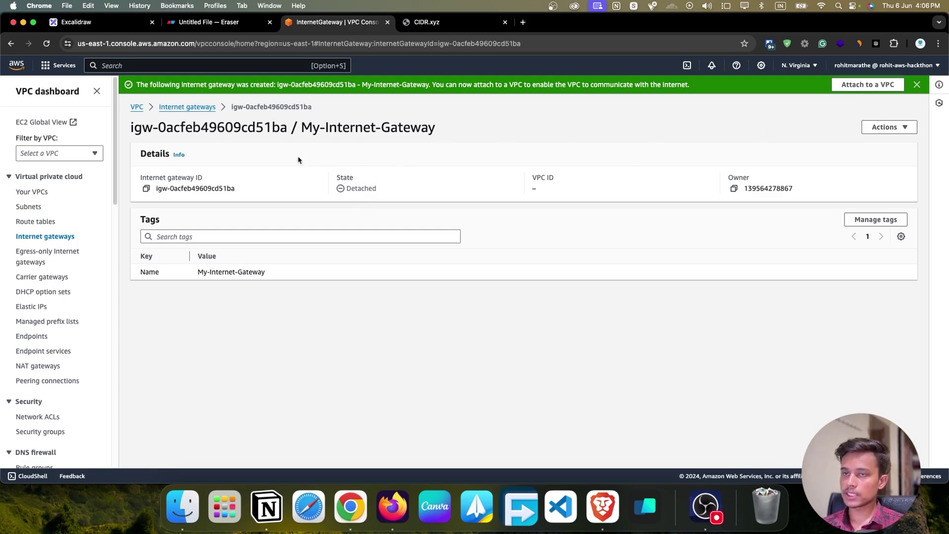
# List all internet gateways by refreshing the overview and removing its VPC ID filter
pyautogui.click(188, 113)
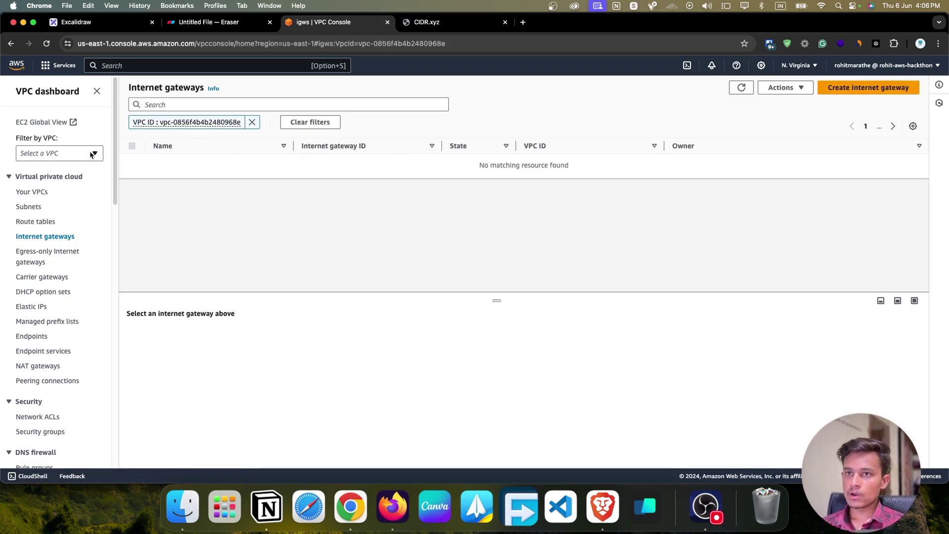
pyautogui.click(740, 89)
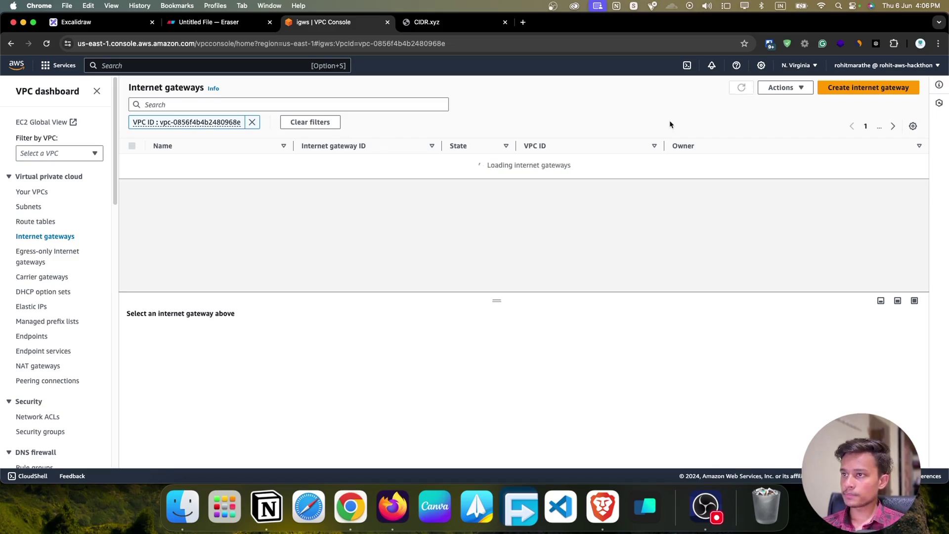
pyautogui.click(252, 122)
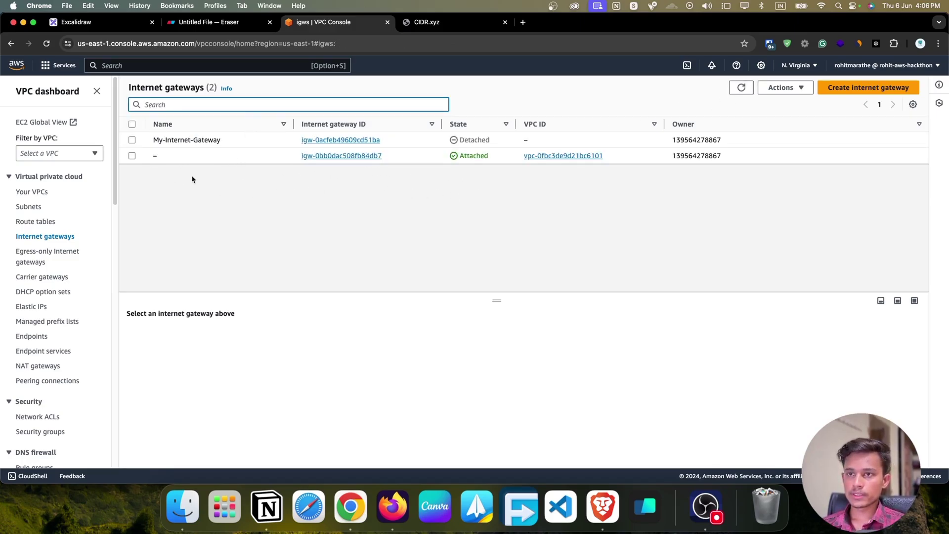
# Attach My-Internet-Gateway to My-Custom-VPC
pyautogui.click(134, 142)
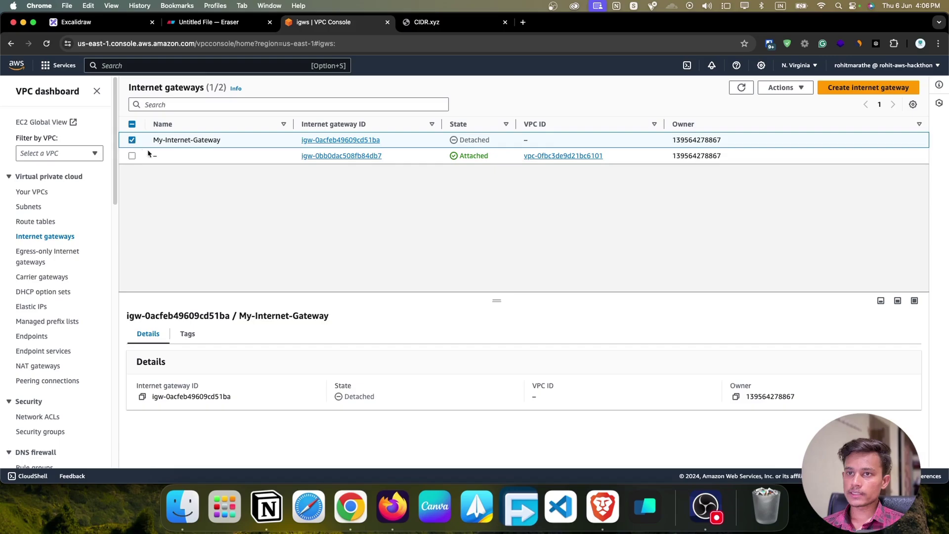
pyautogui.click(798, 88)
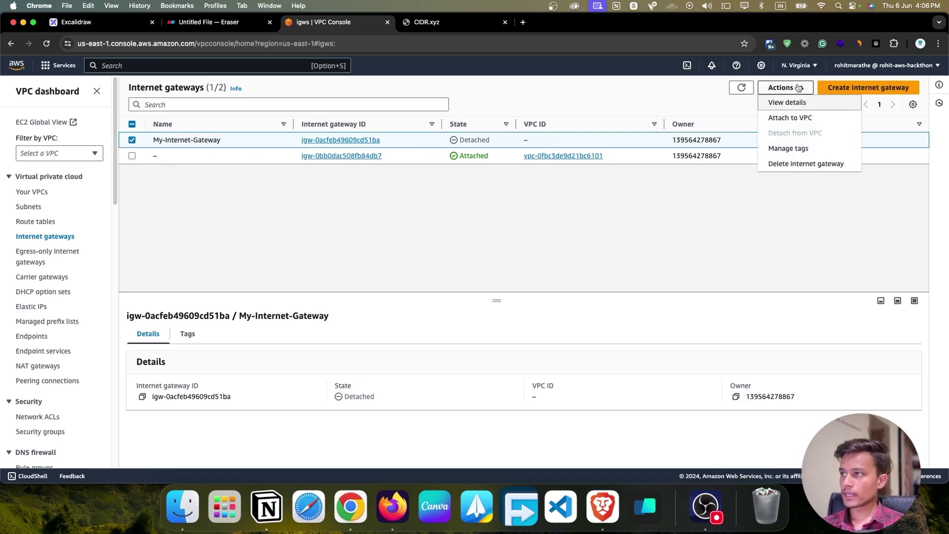
pyautogui.click(791, 118)
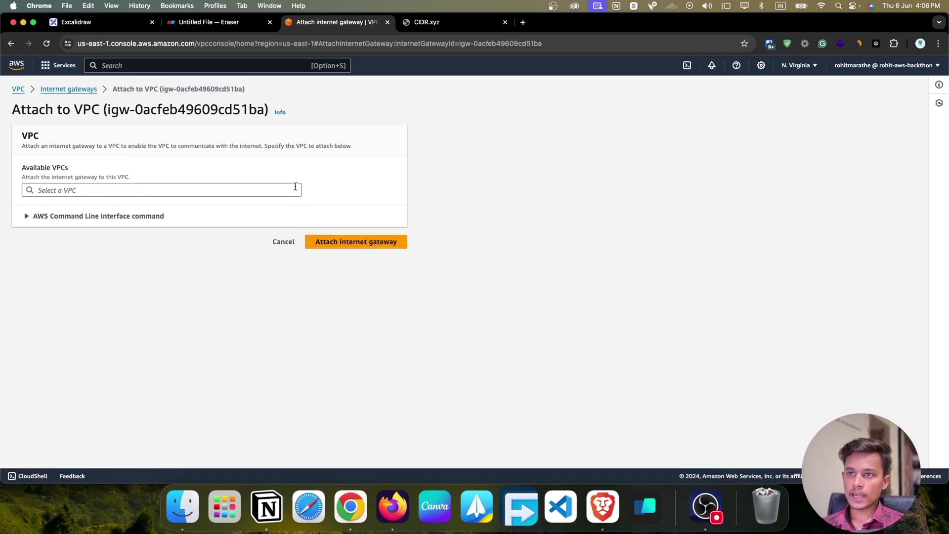
pyautogui.click(294, 189)
pyautogui.click(247, 207)
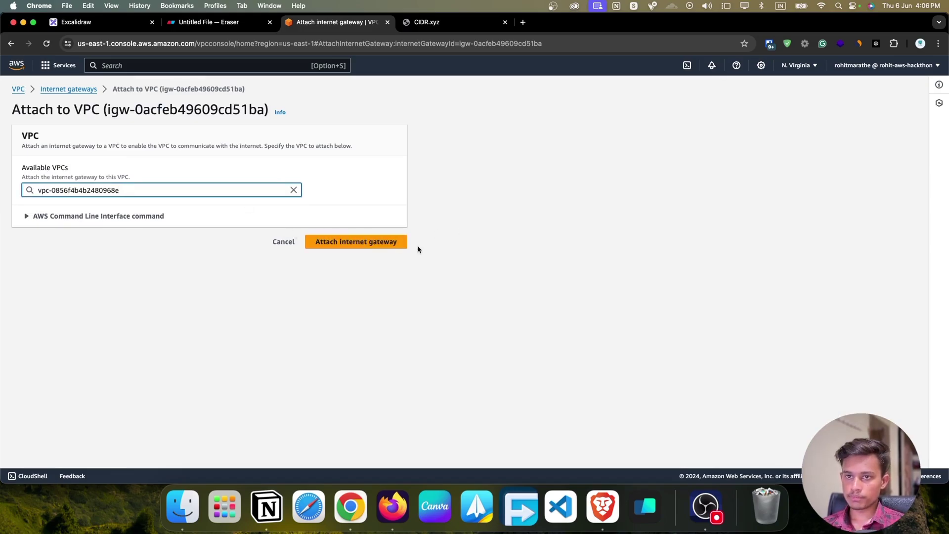
pyautogui.click(373, 241)
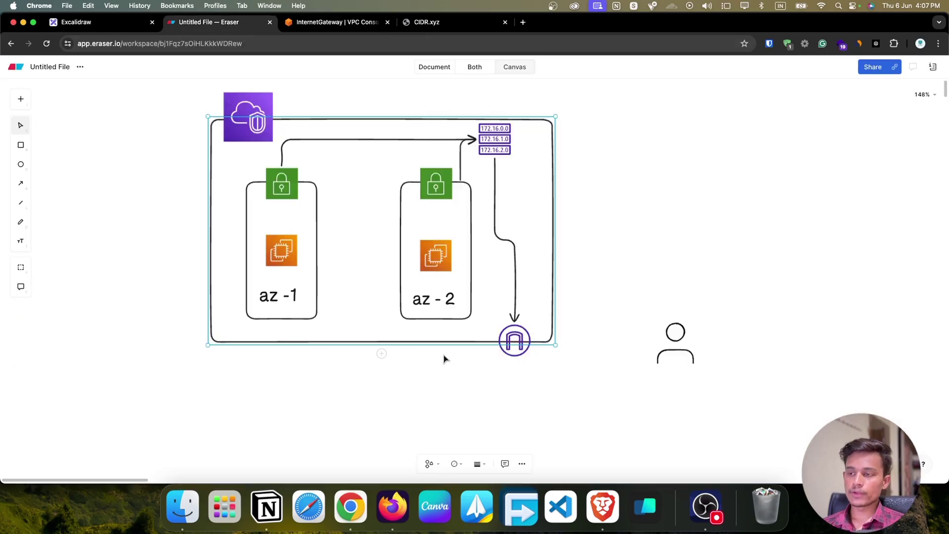
# Switch to the Eraser diagram and examine the internet gateway on the VPC boundary and the route table connected to it
pyautogui.click(242, 25)
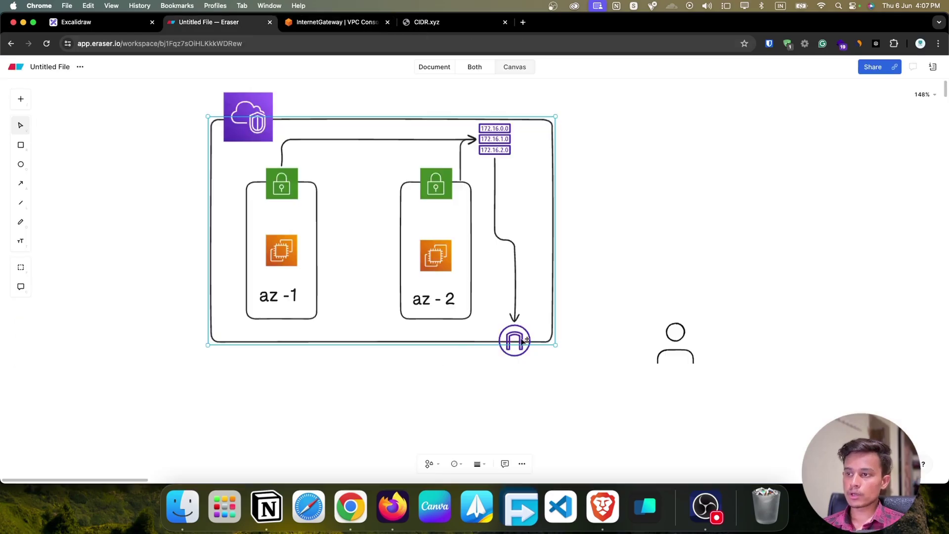
pyautogui.click(519, 340)
pyautogui.click(431, 341)
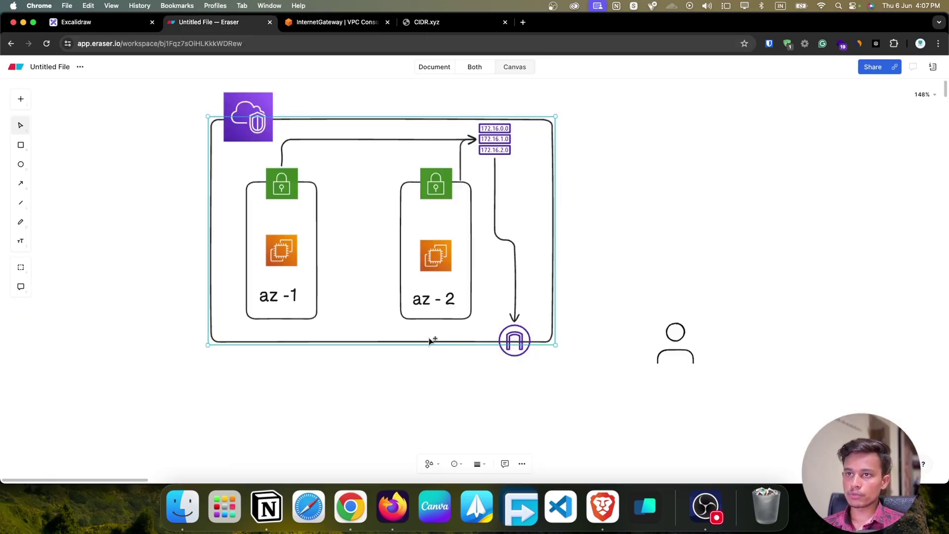
pyautogui.click(529, 340)
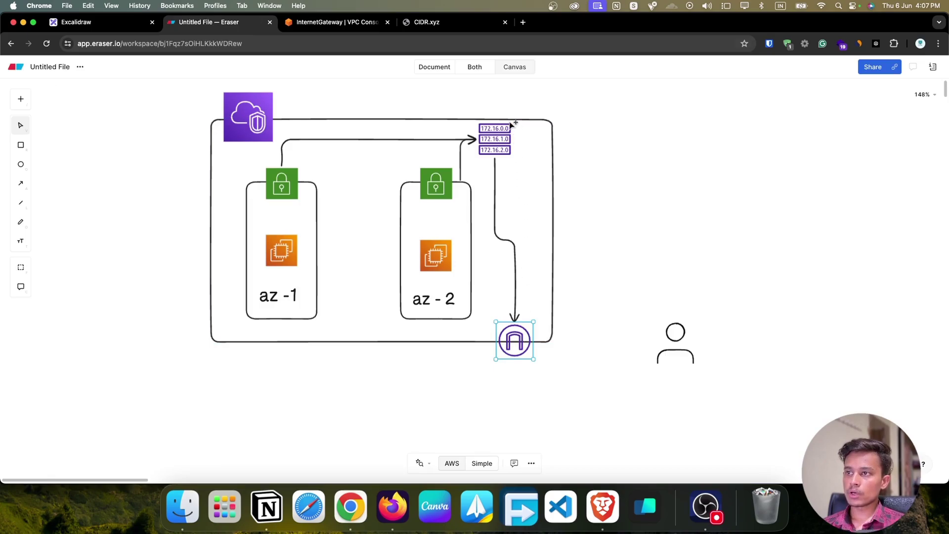
pyautogui.click(504, 143)
pyautogui.click(710, 165)
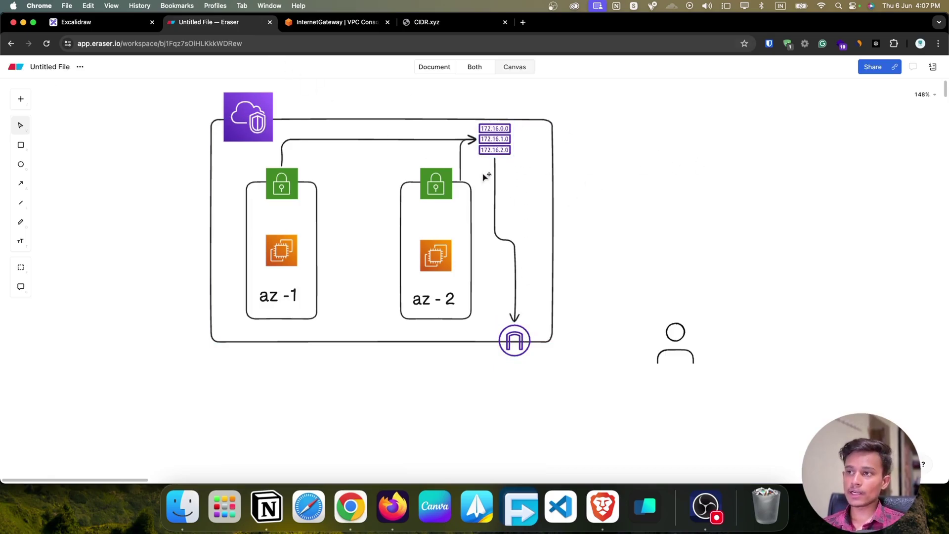
# Back in the VPC console, filter the route tables by My-Custom-VPC and open the routes of My-Route-Table for editing
pyautogui.click(353, 28)
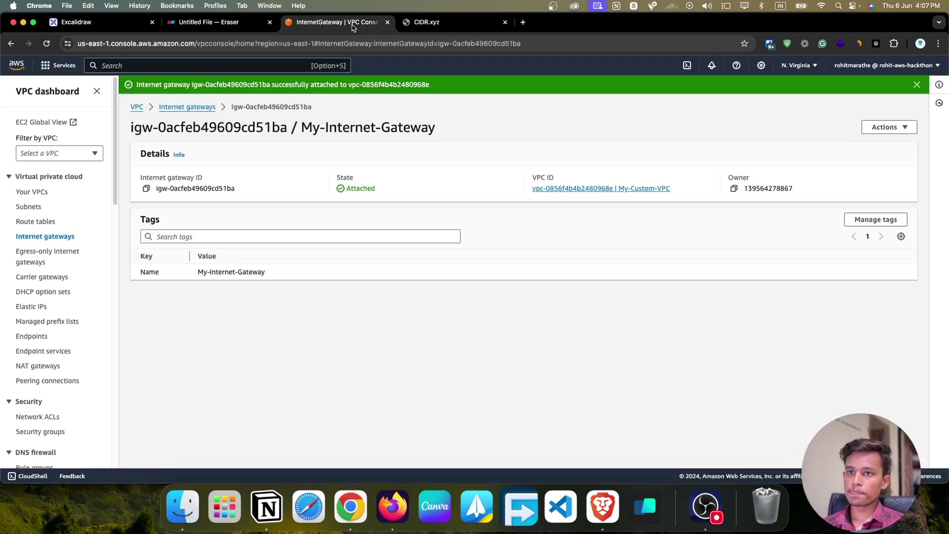
pyautogui.click(25, 224)
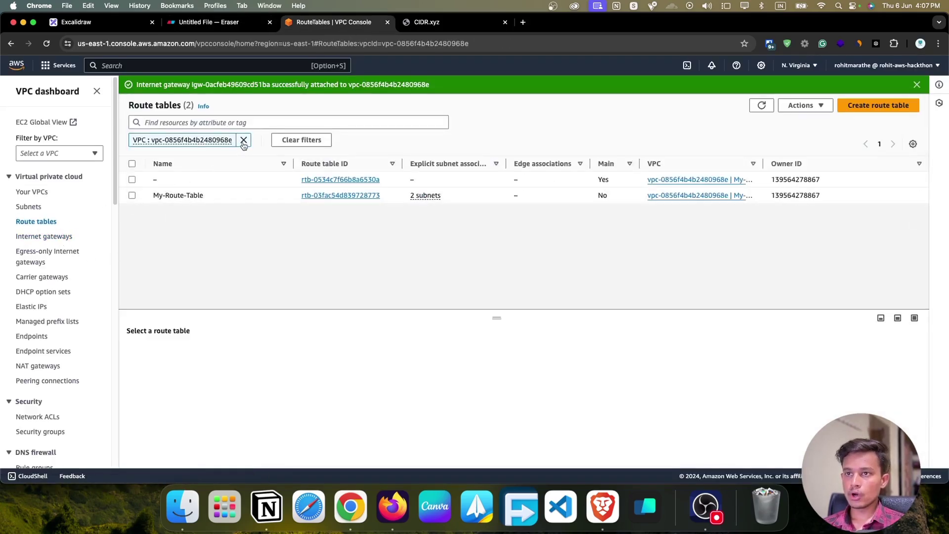
pyautogui.click(92, 152)
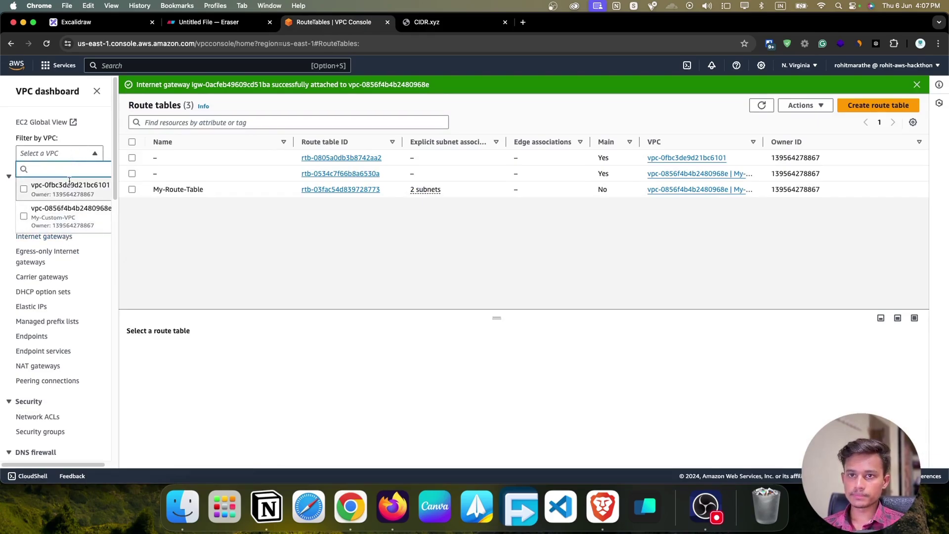
pyautogui.click(92, 207)
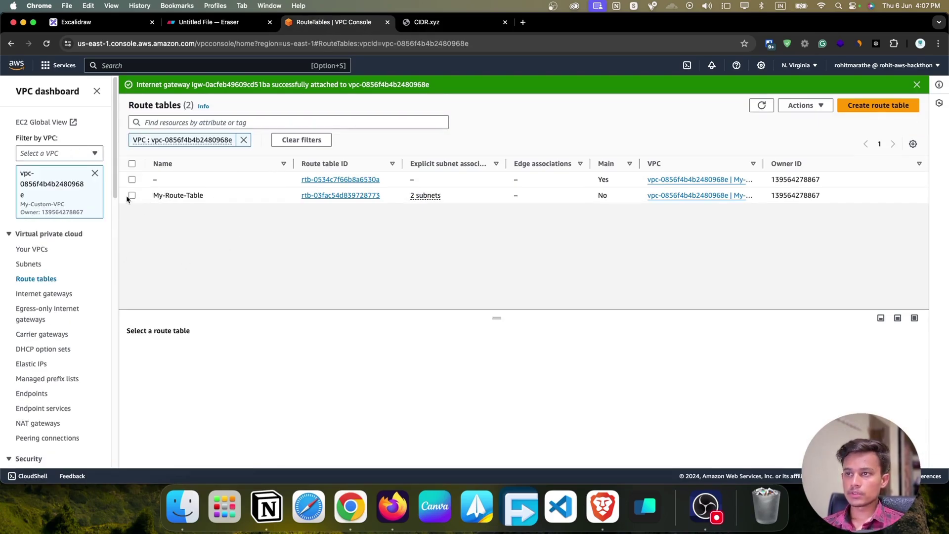
pyautogui.click(132, 195)
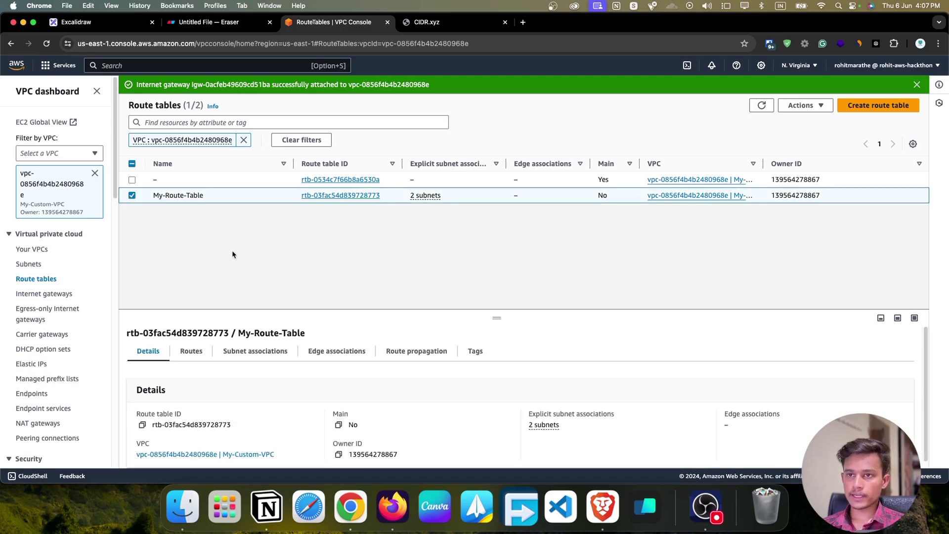
pyautogui.moveTo(488, 319); pyautogui.dragTo(486, 220)
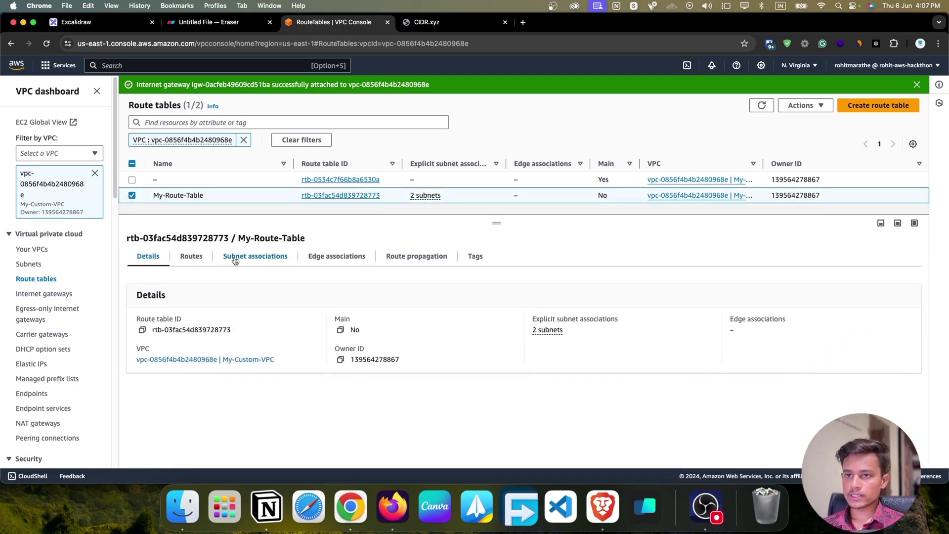
pyautogui.click(192, 256)
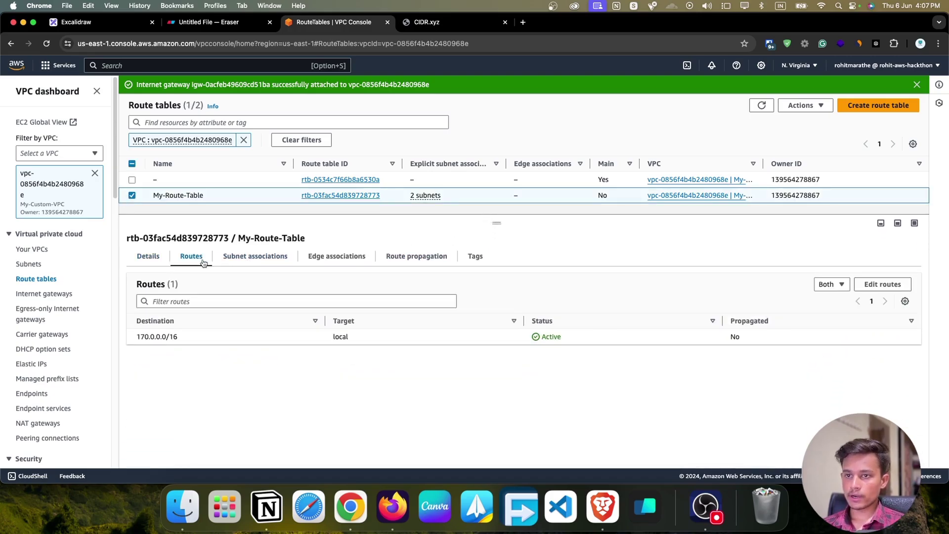
pyautogui.click(897, 286)
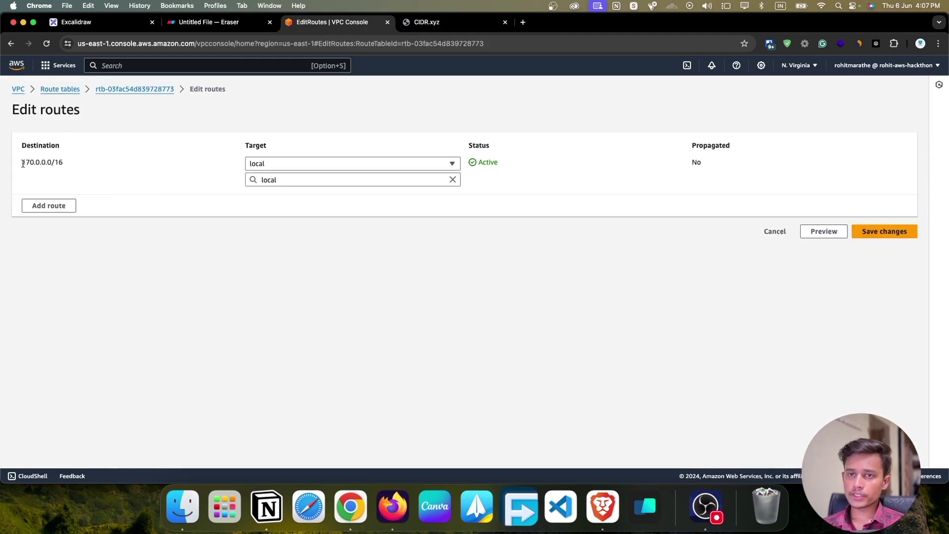
# Examine the 170.0.0.0/16 local route and compare it with the route table and internet gateway in the Eraser diagram
pyautogui.moveTo(23, 164); pyautogui.dragTo(82, 166)
pyautogui.click(72, 167)
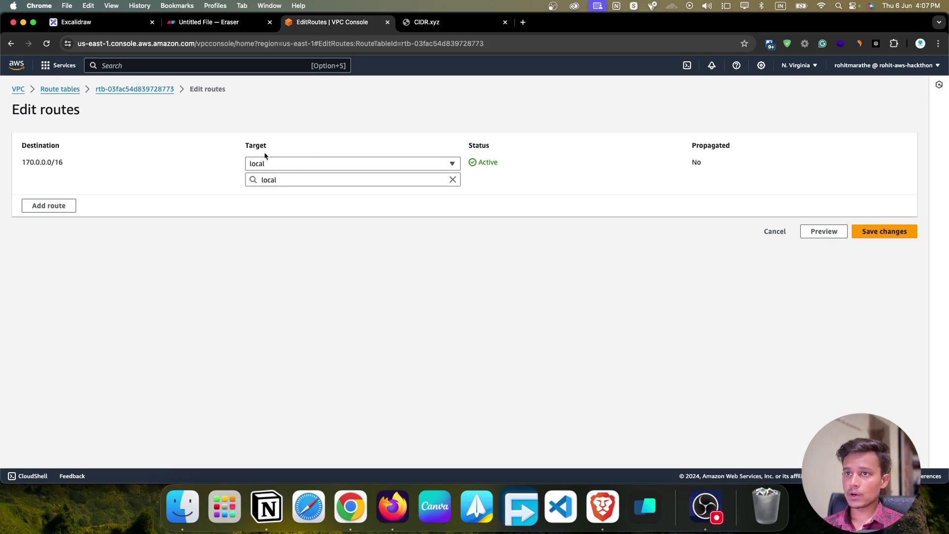
pyautogui.click(211, 24)
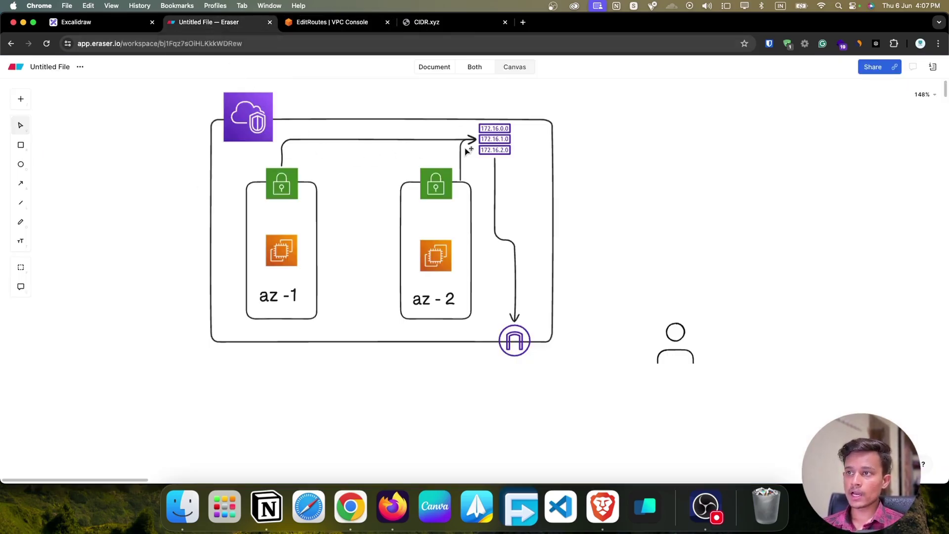
pyautogui.click(324, 23)
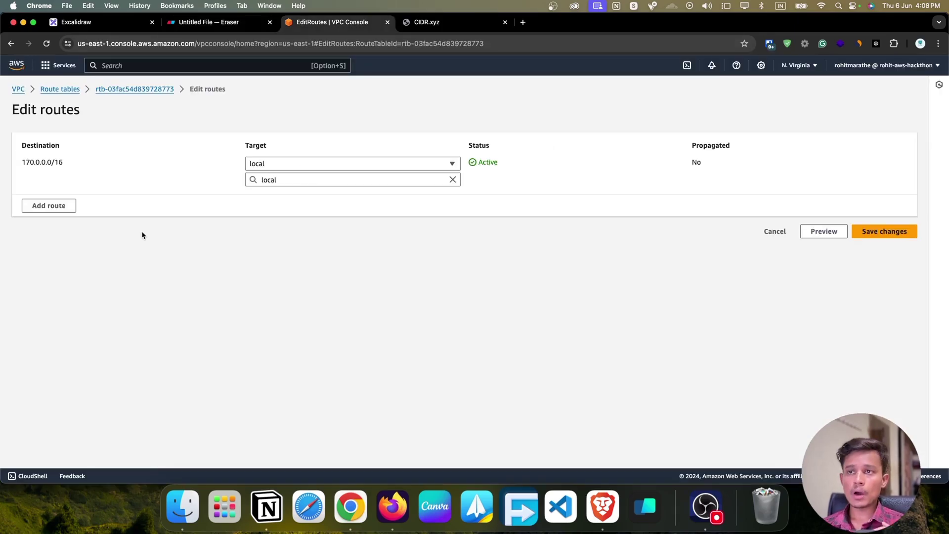
pyautogui.click(221, 25)
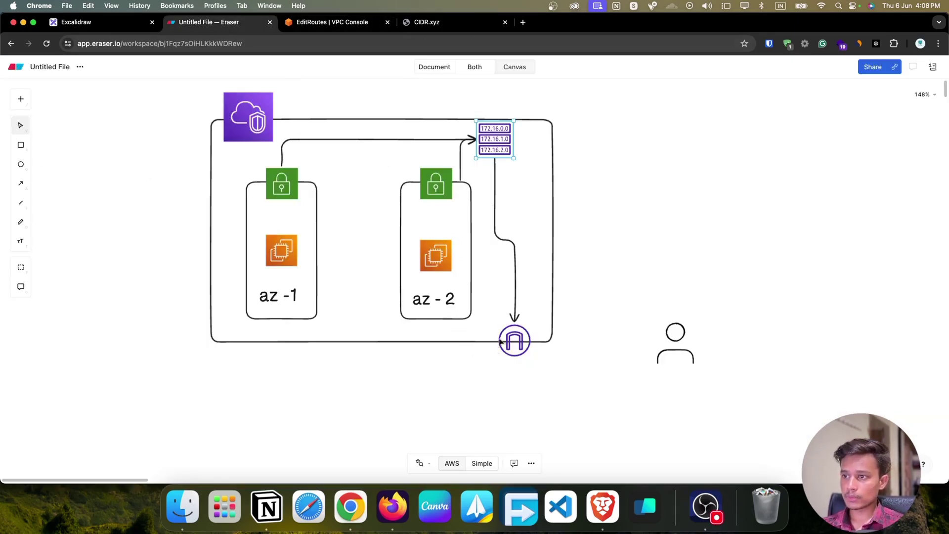
pyautogui.click(305, 28)
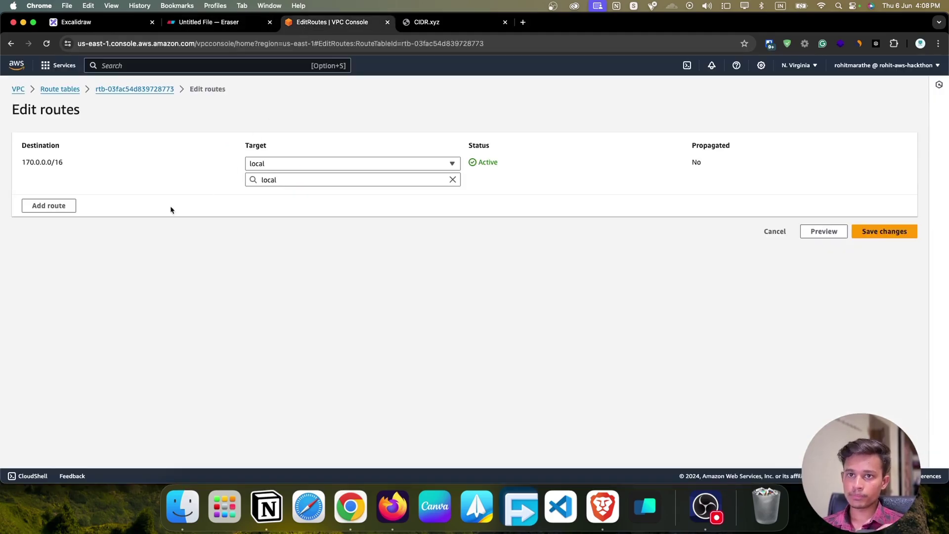
# Add a route to My-Route-Table with destination 0.0.0.0/0 and My-Internet-Gateway as the Internet Gateway target, and save the changes
pyautogui.click(69, 205)
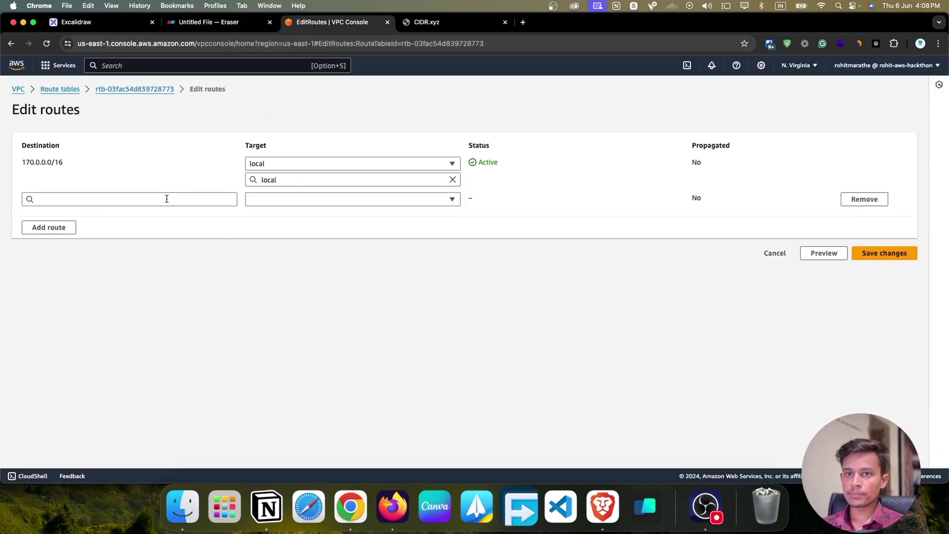
pyautogui.click(190, 198)
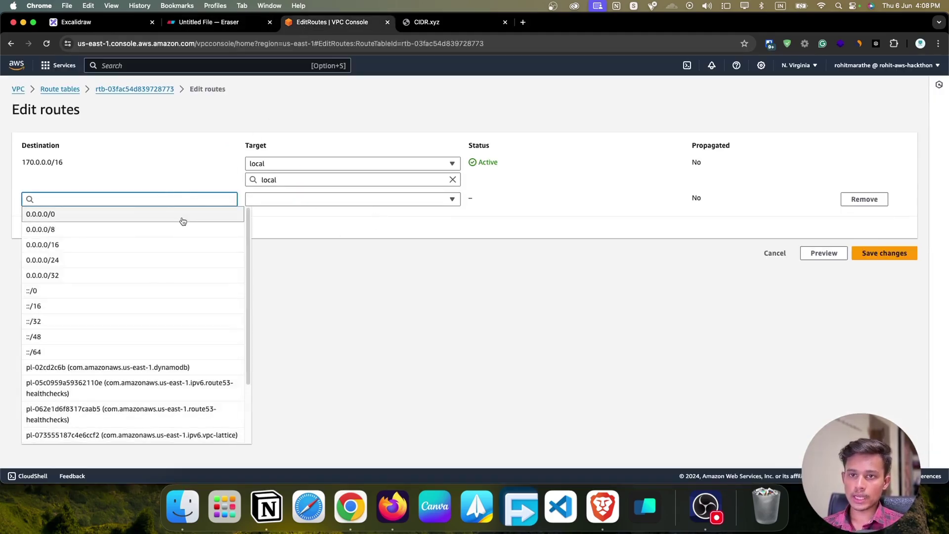
pyautogui.click(182, 216)
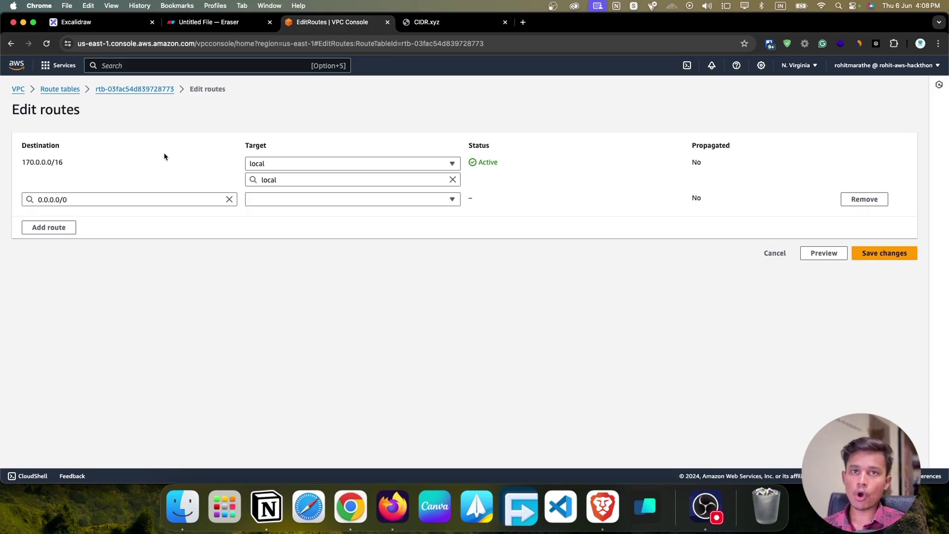
pyautogui.click(322, 204)
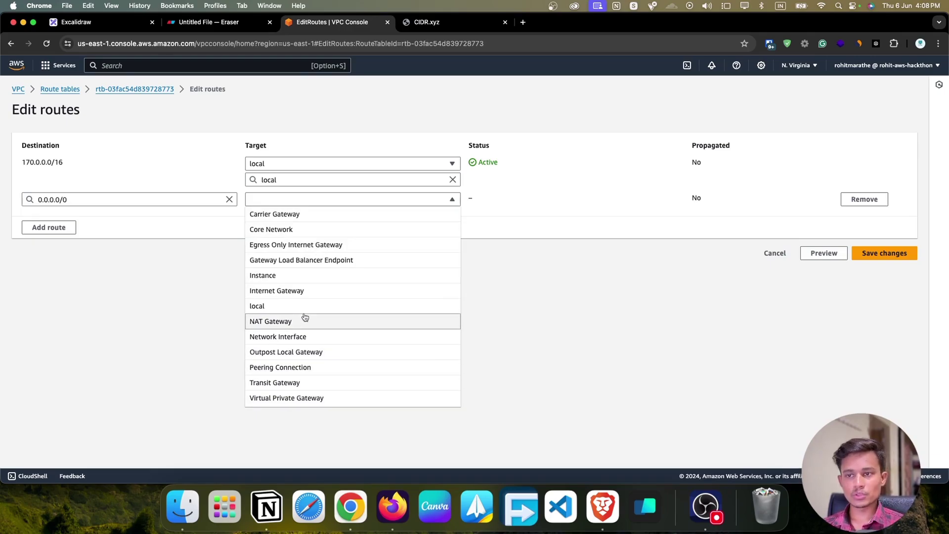
pyautogui.click(333, 294)
pyautogui.click(386, 214)
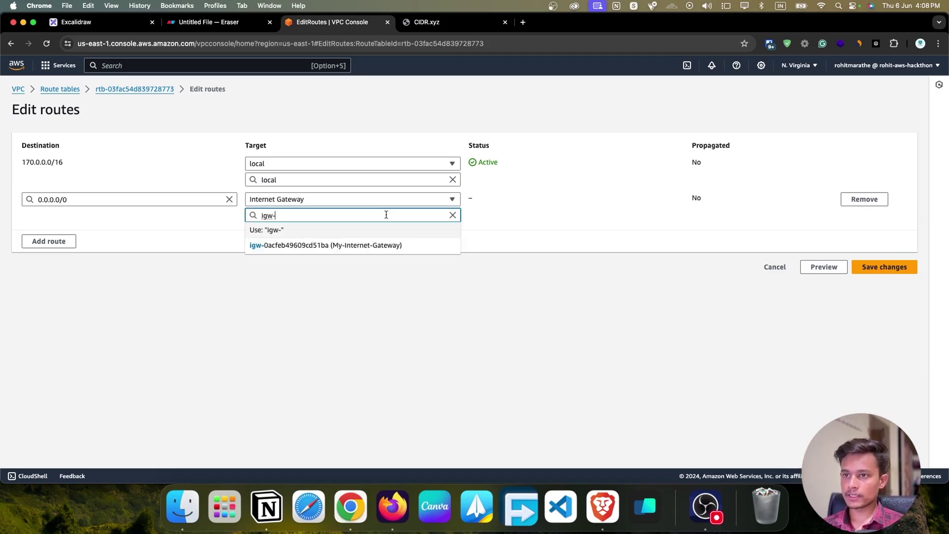
pyautogui.click(267, 246)
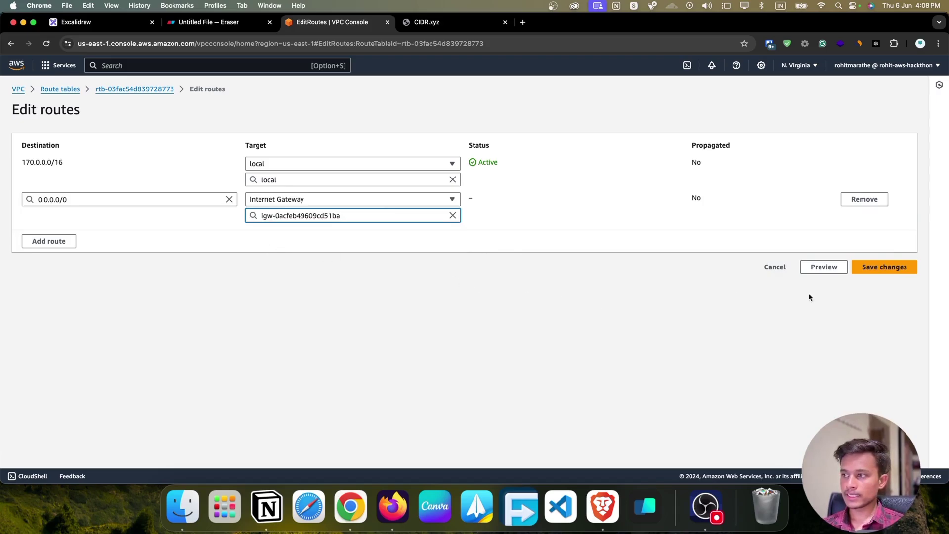
pyautogui.click(898, 268)
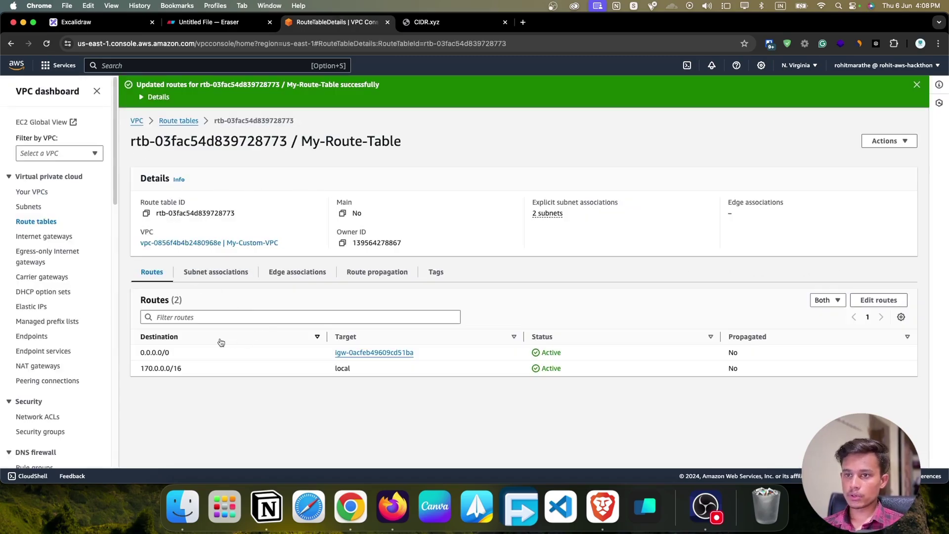
# Review the subnet associations of My-Route-Table and the destinations of its routes
pyautogui.click(225, 272)
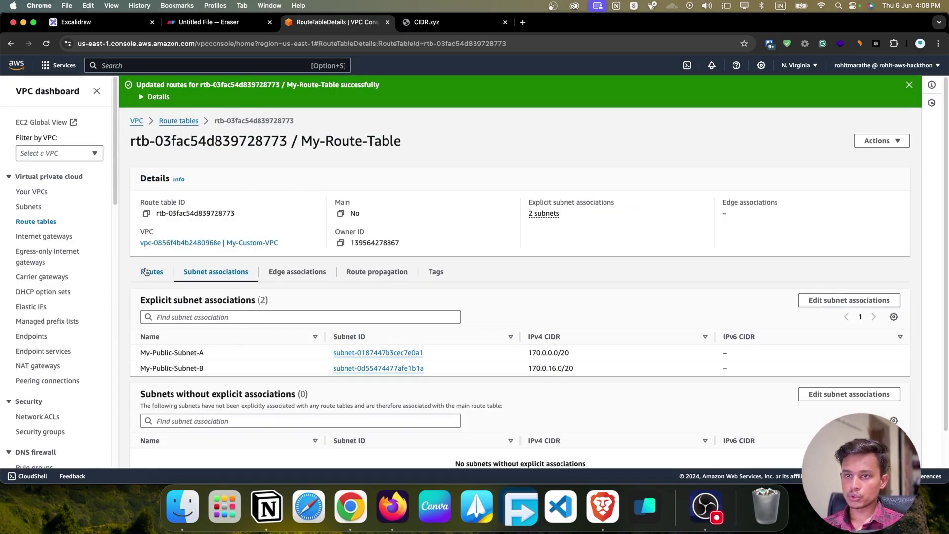
pyautogui.click(146, 272)
pyautogui.moveTo(199, 352); pyautogui.dragTo(131, 364)
pyautogui.click(236, 374)
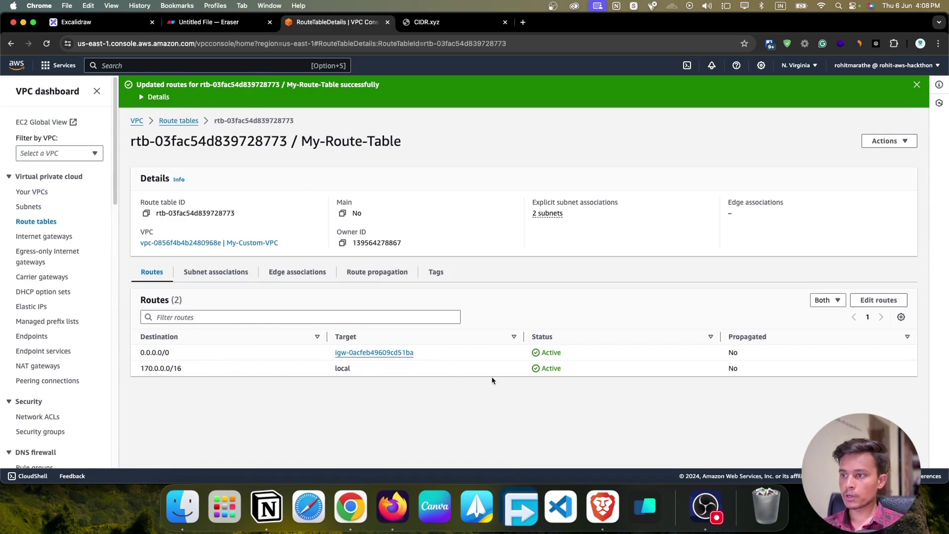